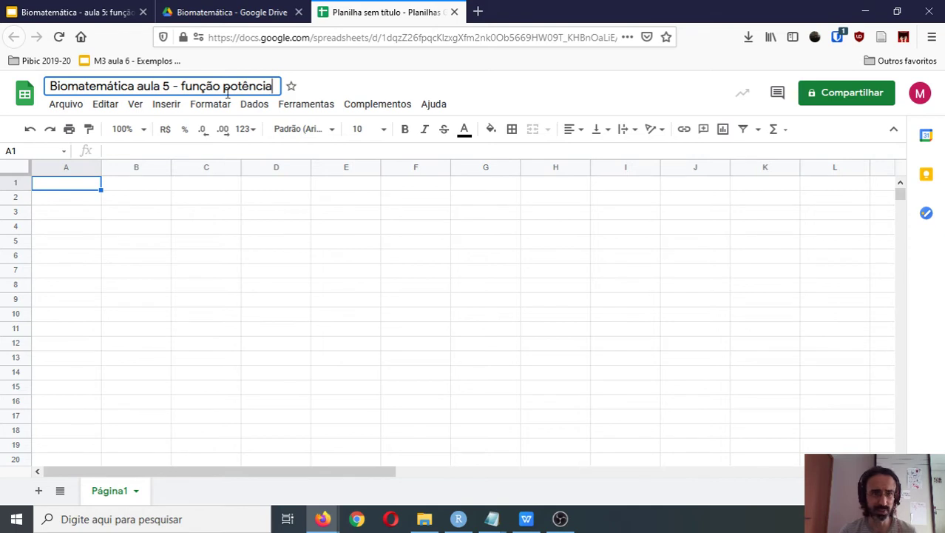
- Enter the heading "raio" in cell A1 and make it bold
click(136, 201)
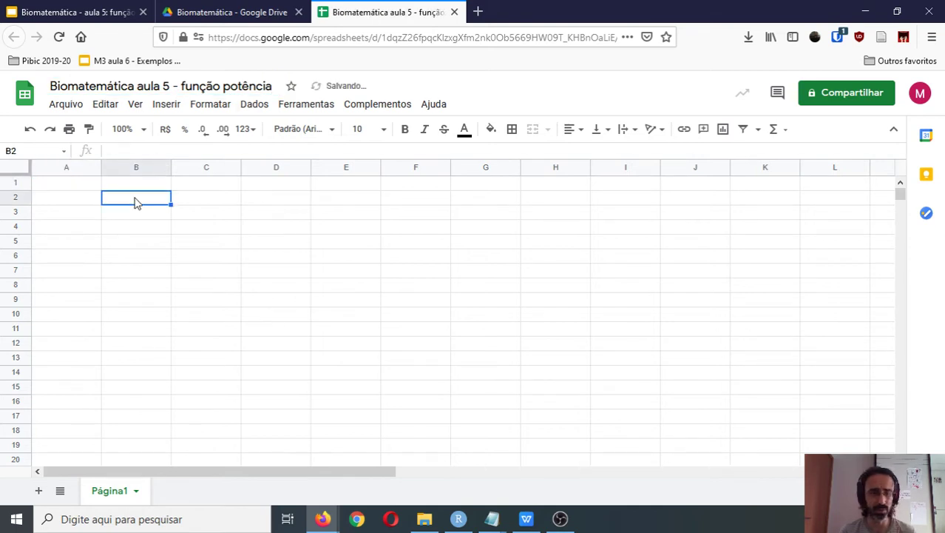
key(Left)
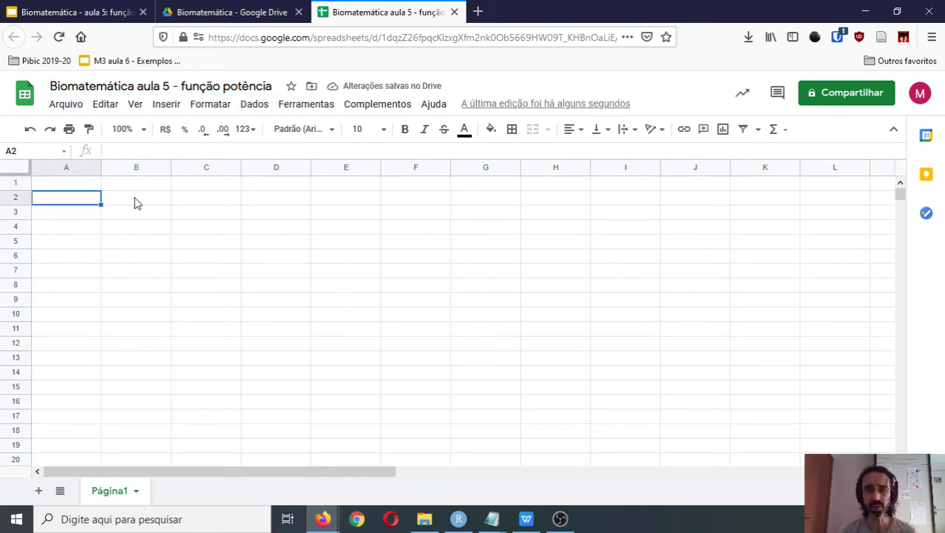
key(Right)
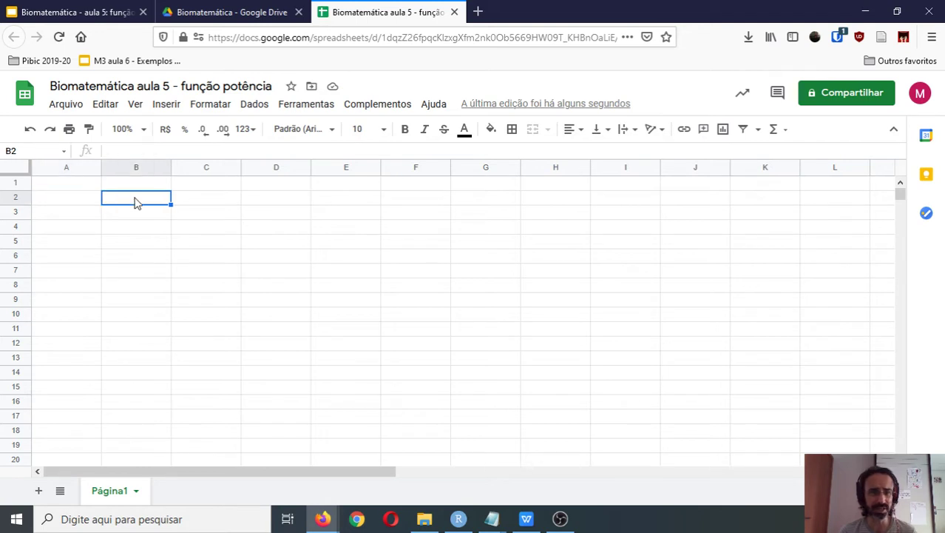
key(Left)
key(Up)
text(raio)
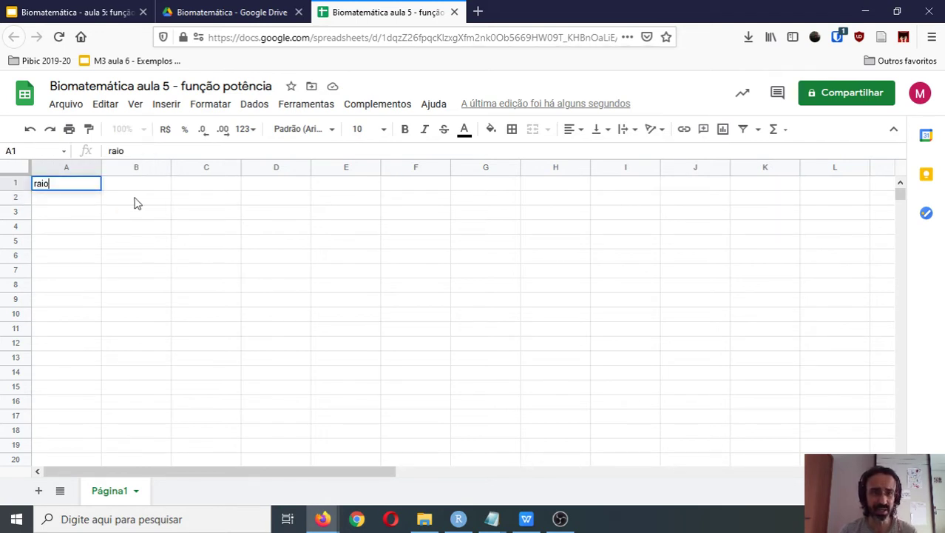
key(Return)
key(Up)
key(ctrl+b)
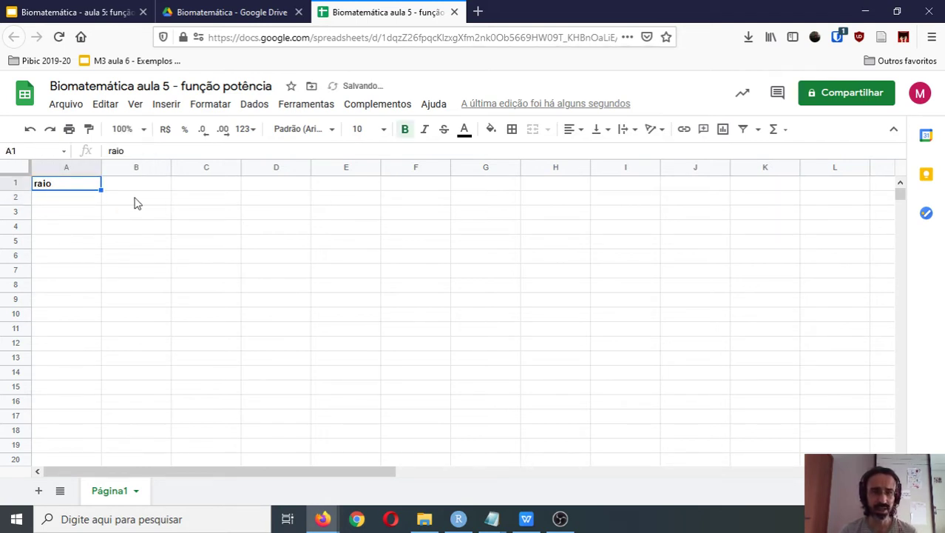
- Enter 10 as the radius value in cell A2
key(Down)
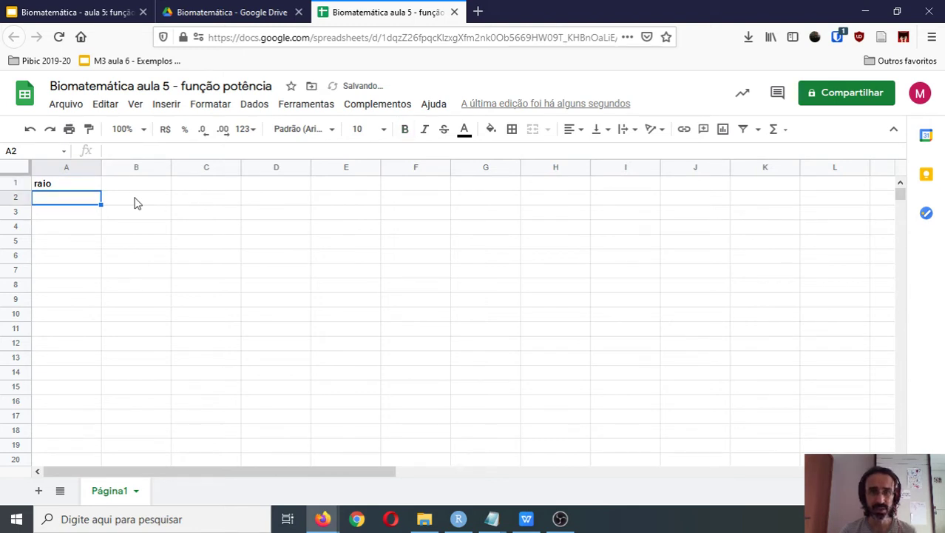
text(10)
key(Return)
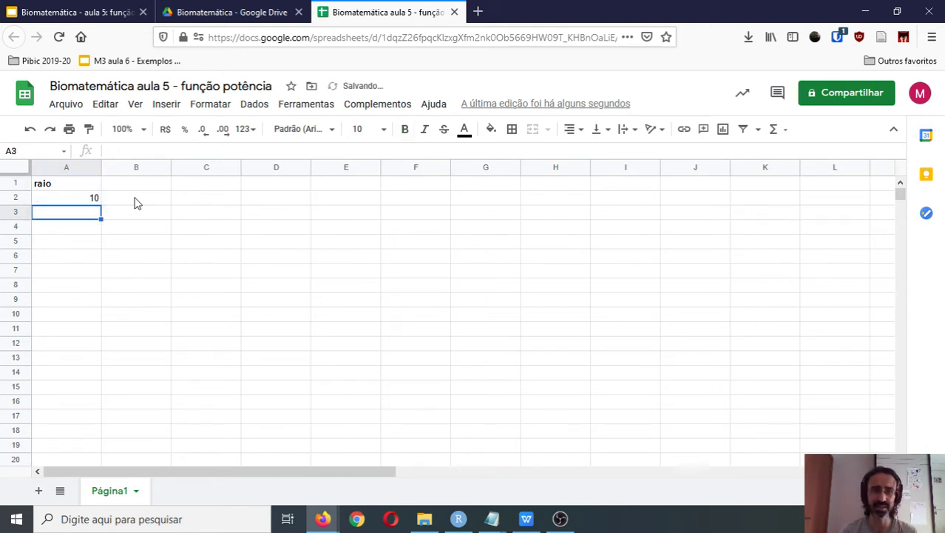
- Enter the heading "superfície" in cell B1 and make it bold
click(136, 202)
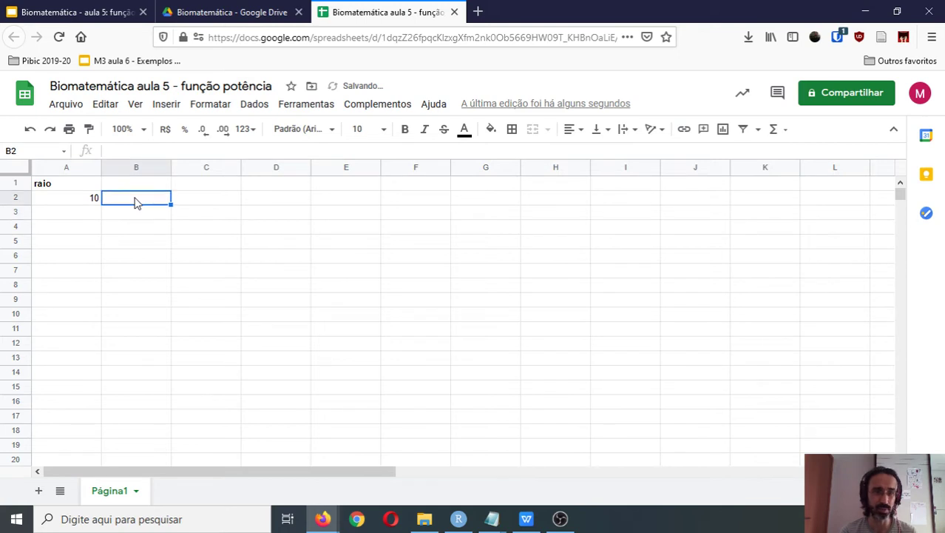
key(Up)
text(superficie)
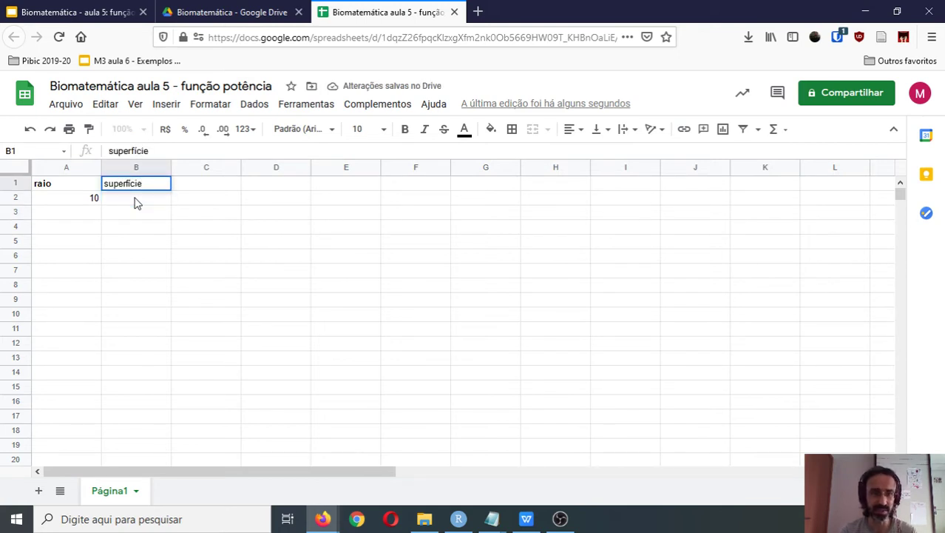
key(Return)
key(Up)
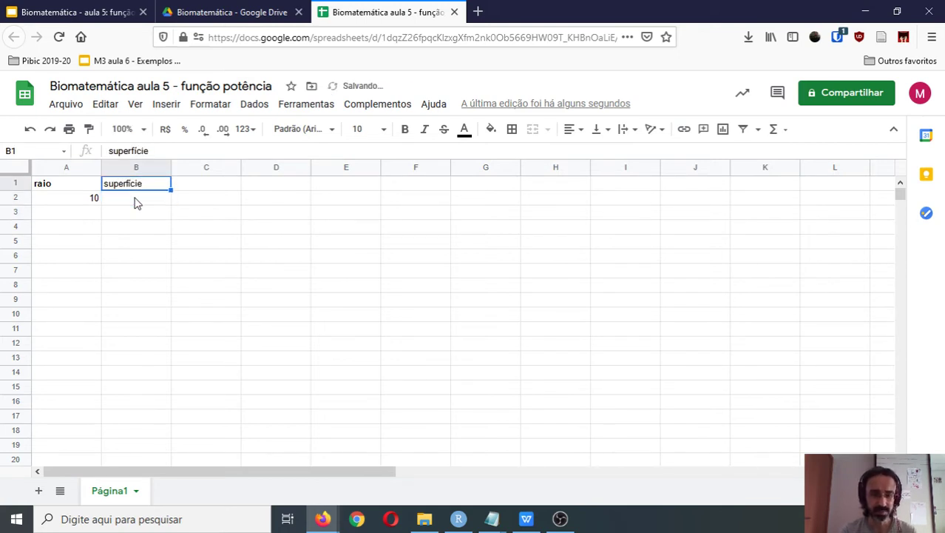
key(ctrl+b)
- Enter the heading "volume" in cell C1 and make it bold
key(Right)
text(volume)
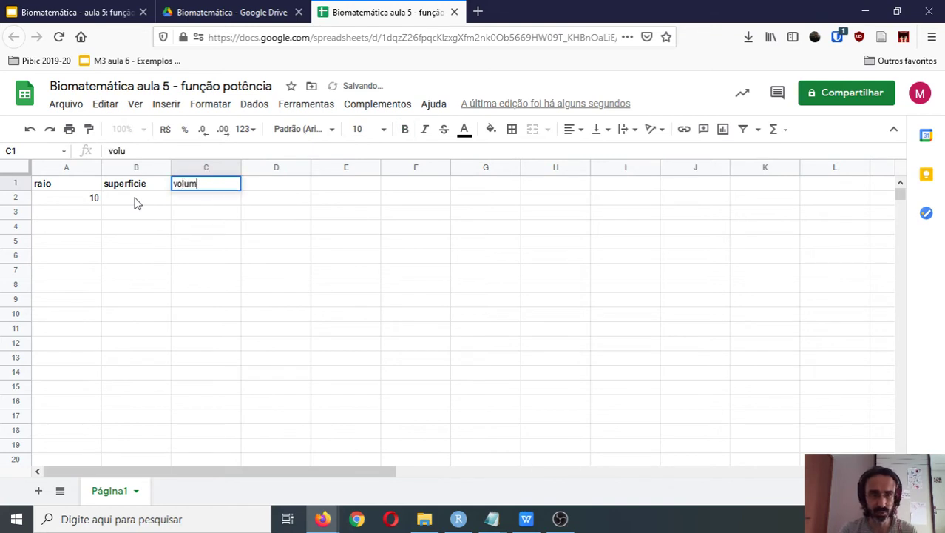
key(Return)
key(Up)
key(ctrl+b)
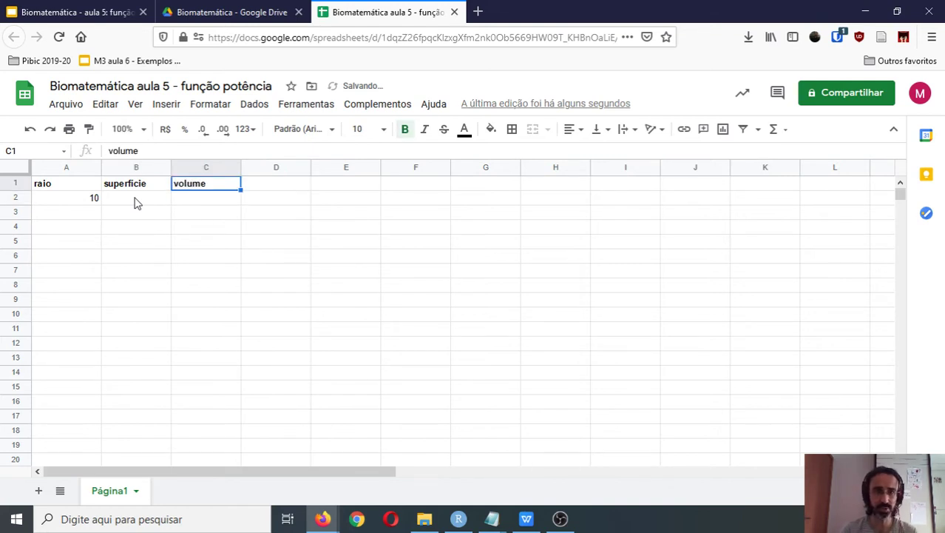
key(Down)
- Check the sphere surface and volume formulas in the Google Slides lesson, then return to the spreadsheet with cell B2 selected
click(136, 201)
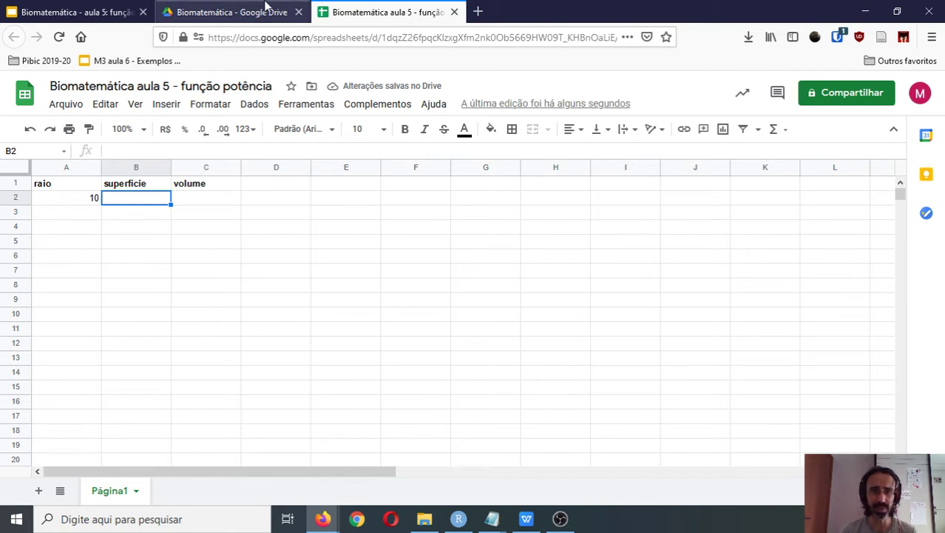
click(104, 9)
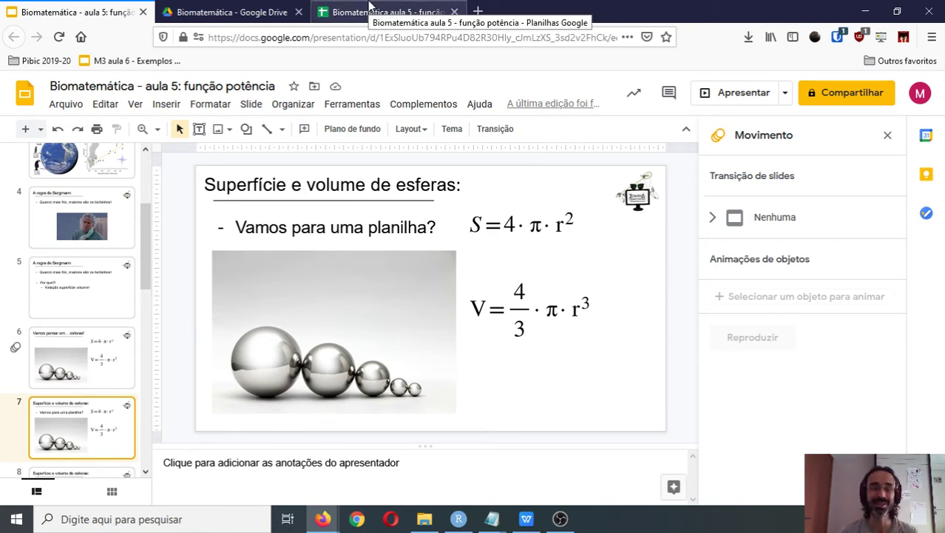
click(370, 7)
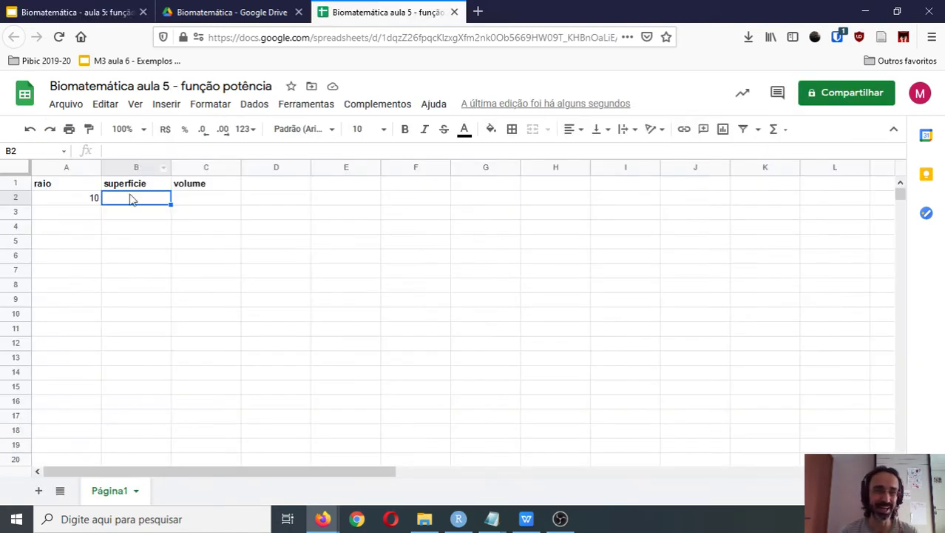
- Enter the sphere surface formula =4*3.14*(A2)^2 in cell B2, referencing the radius in A2
text(=)
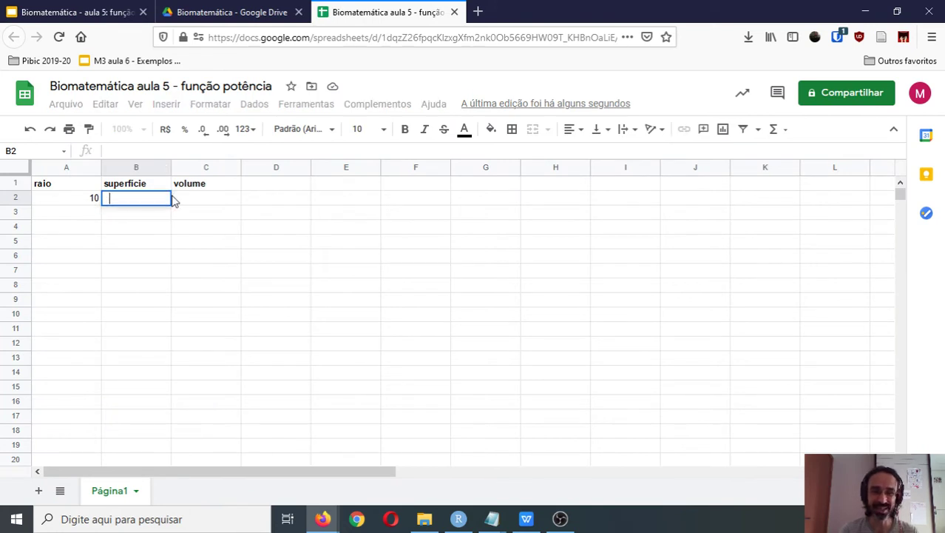
text(4*)
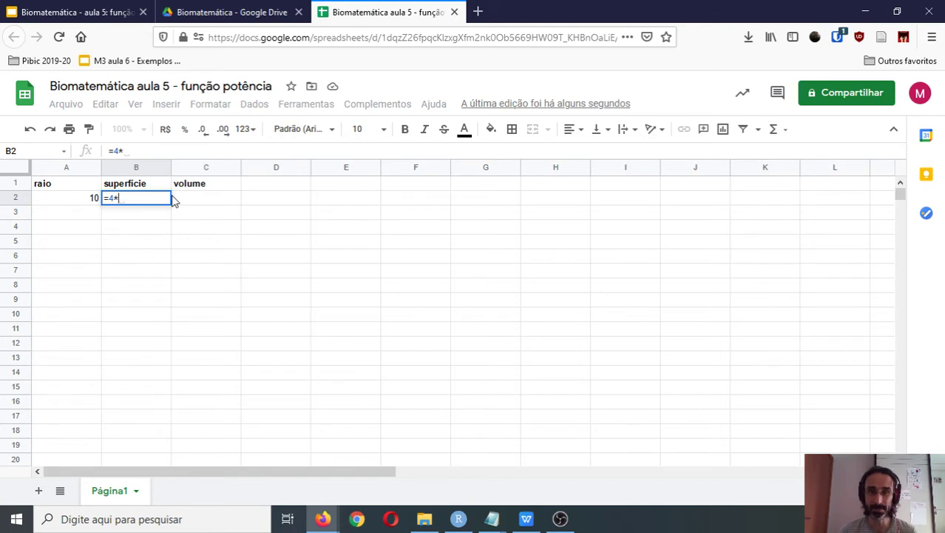
text(3.14)
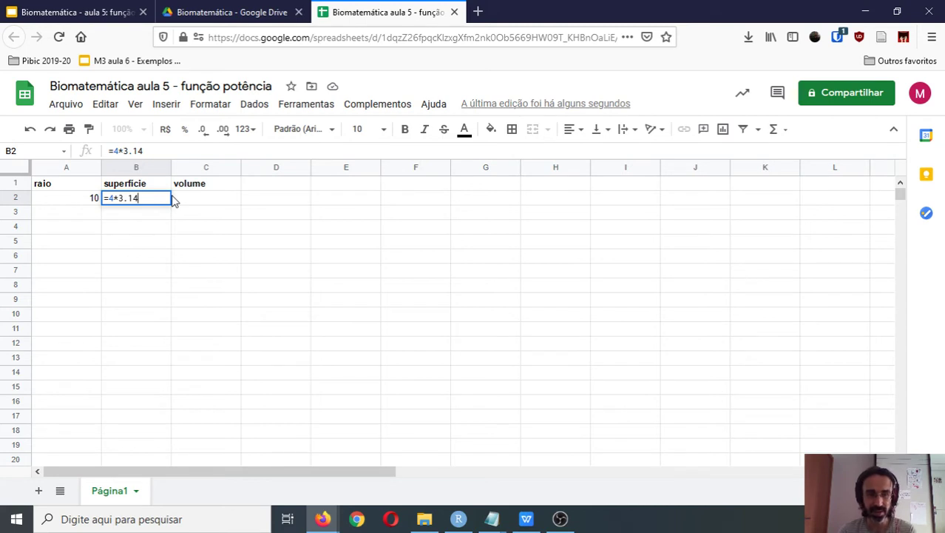
text(*)
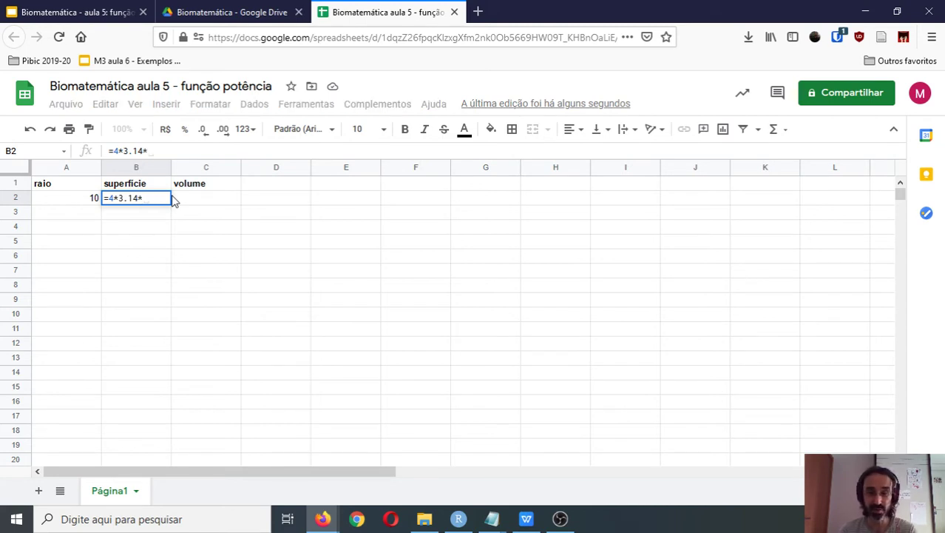
text(()
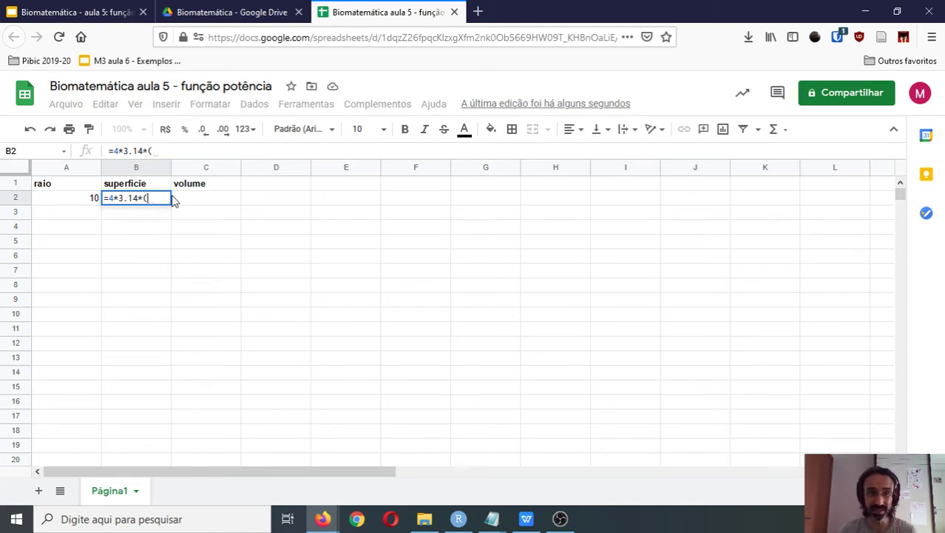
click(87, 203)
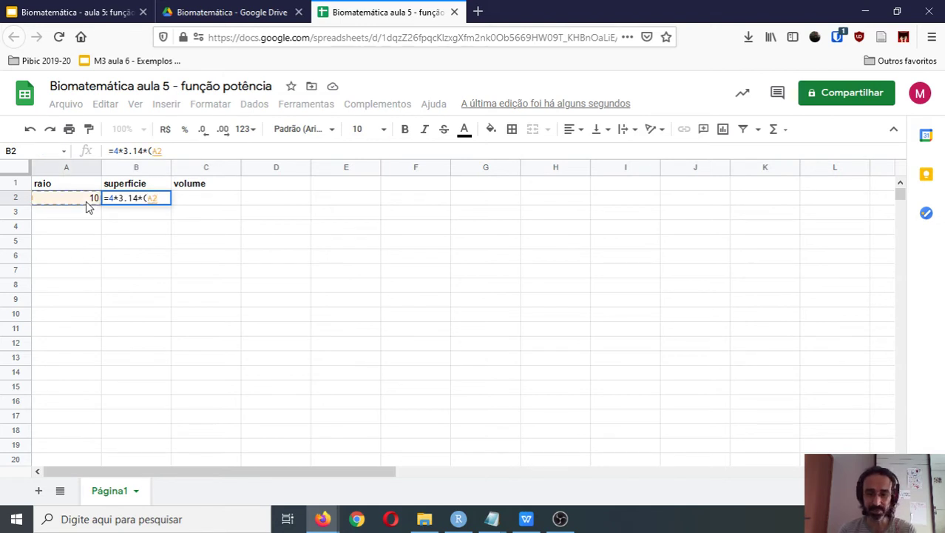
text())
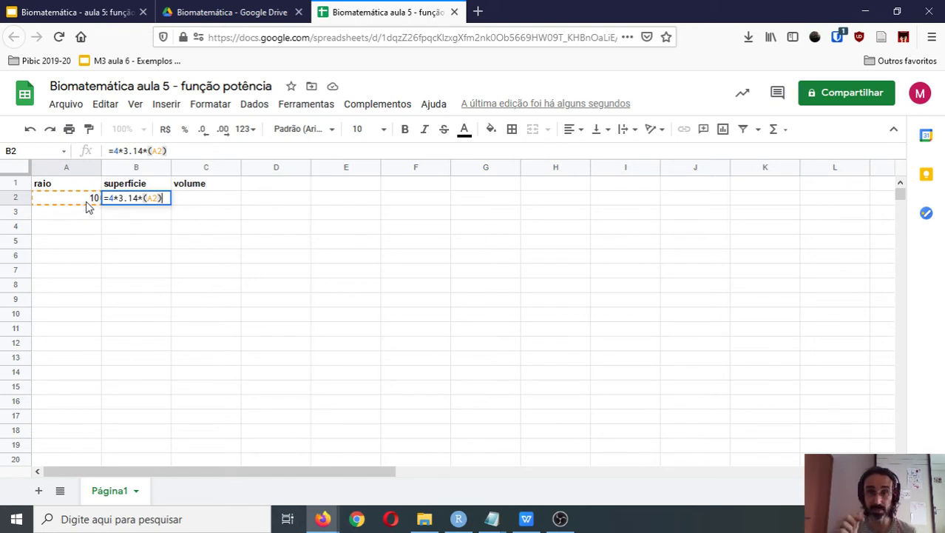
text(^2)
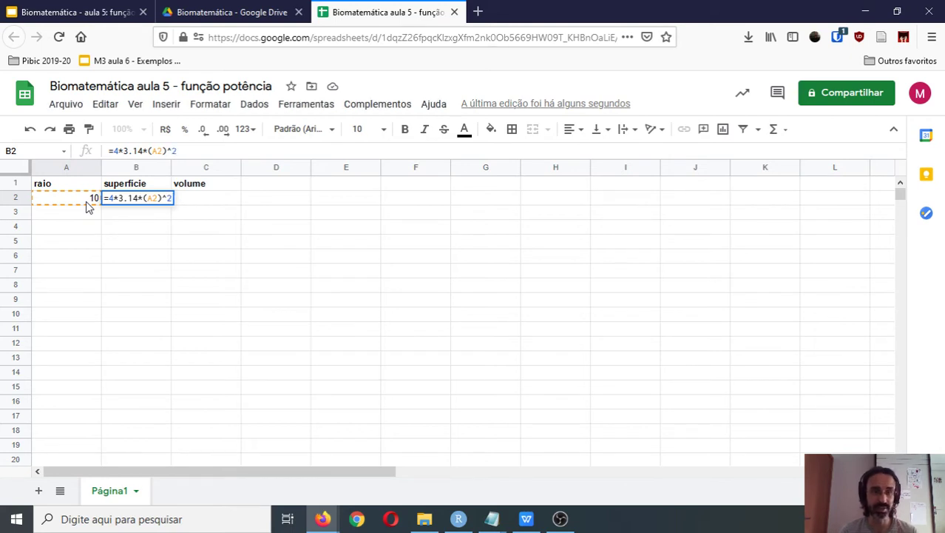
key(Return)
key(Up)
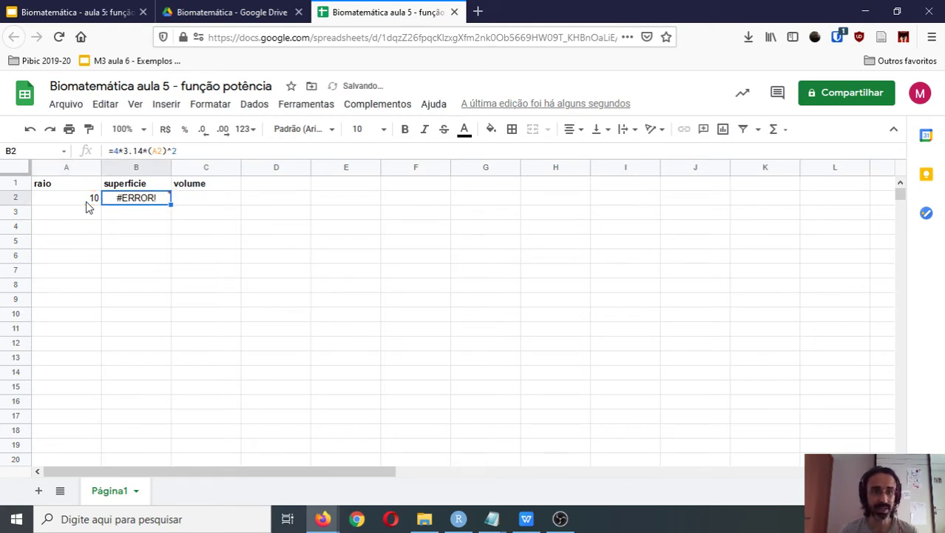
- Replace the decimal point with a comma in the B2 formula so it reads =4*3,14*(A2)^2
click(130, 150)
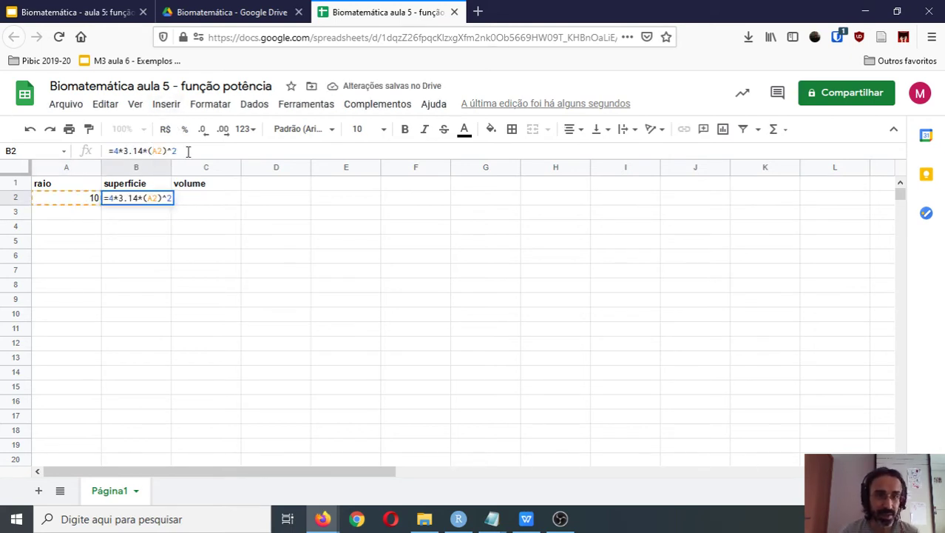
key(BackSpace)
text(,)
key(Return)
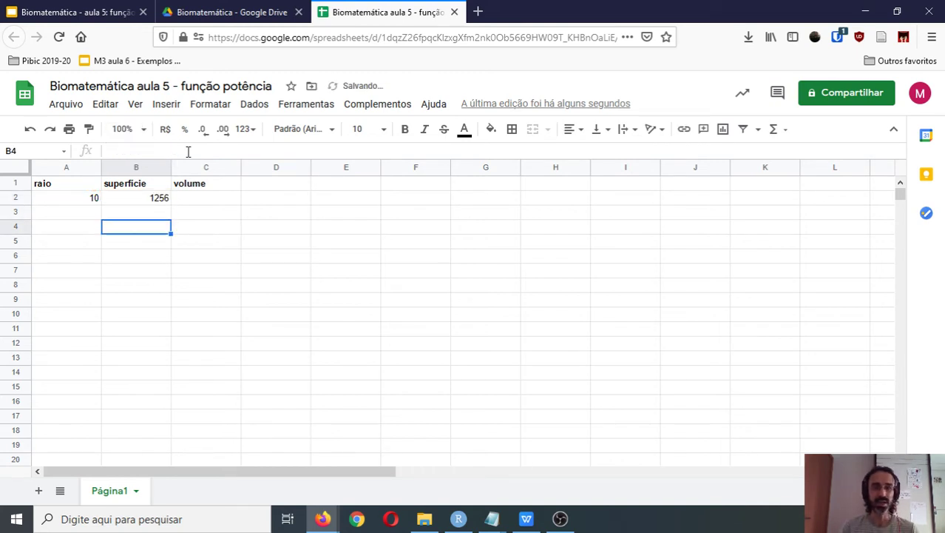
key(Up)
key(Left)
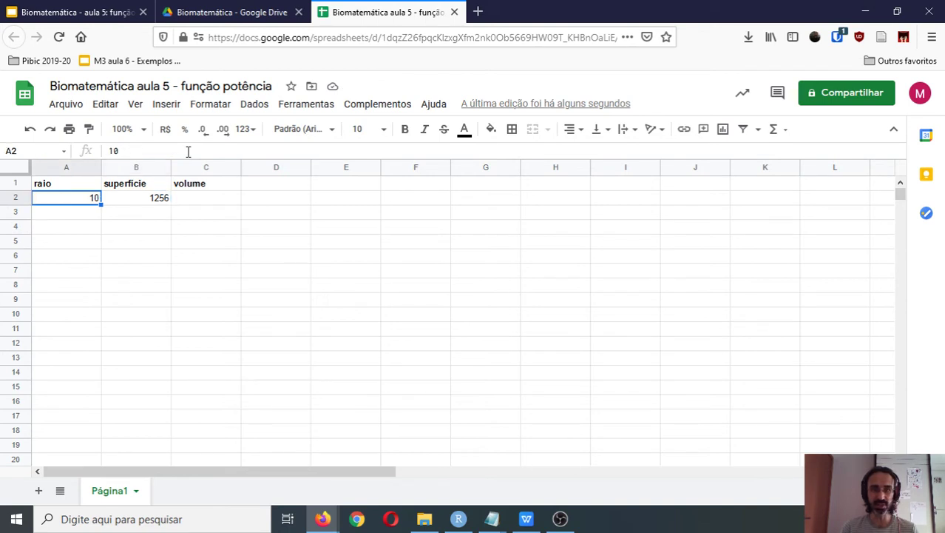
key(Right)
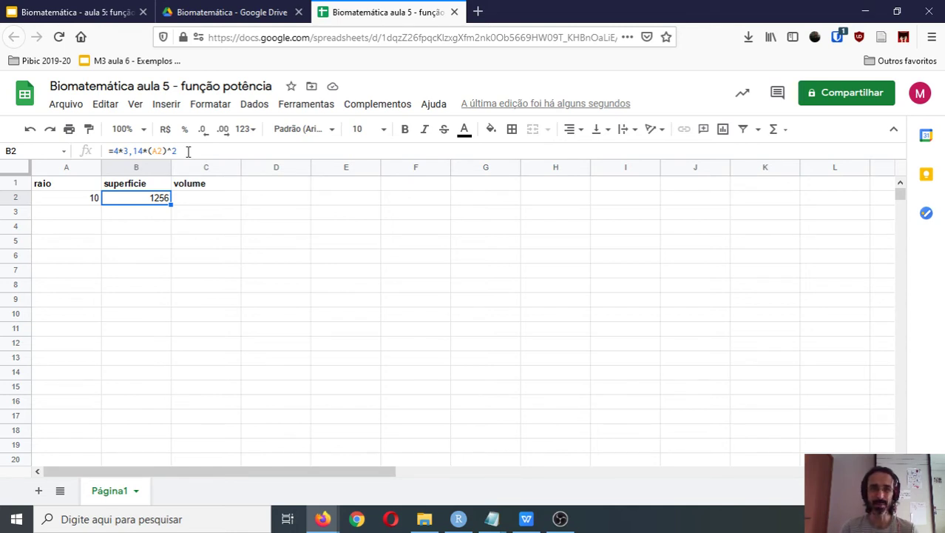
- Move the exponent inside the parentheses in the B2 formula so it reads =4*3,14*(A2^2)
double_click(156, 199)
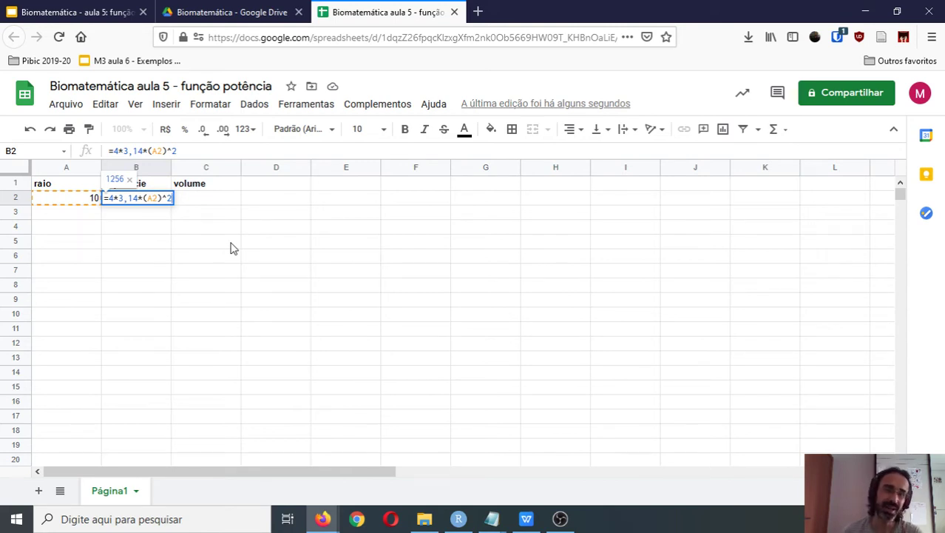
key(Return)
key(Up)
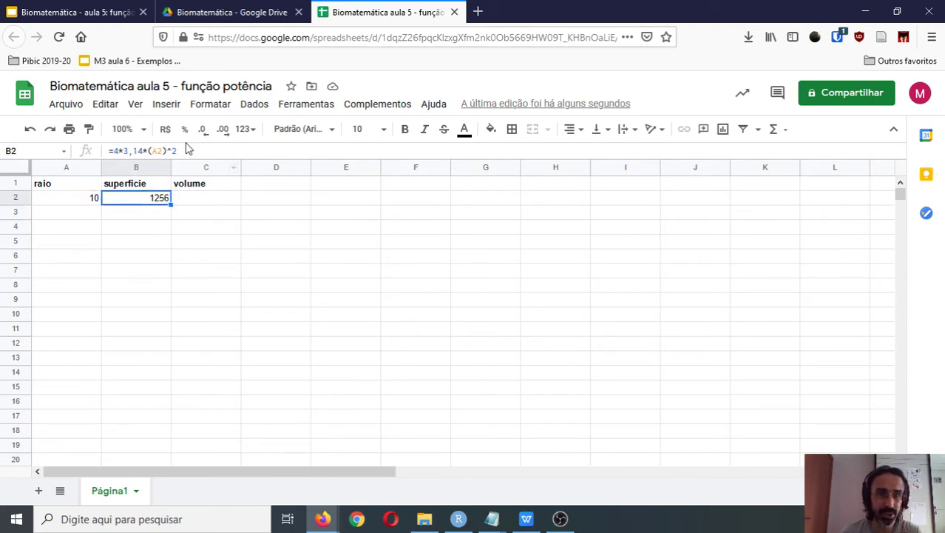
click(185, 150)
key(BackSpace)
key(BackSpace)
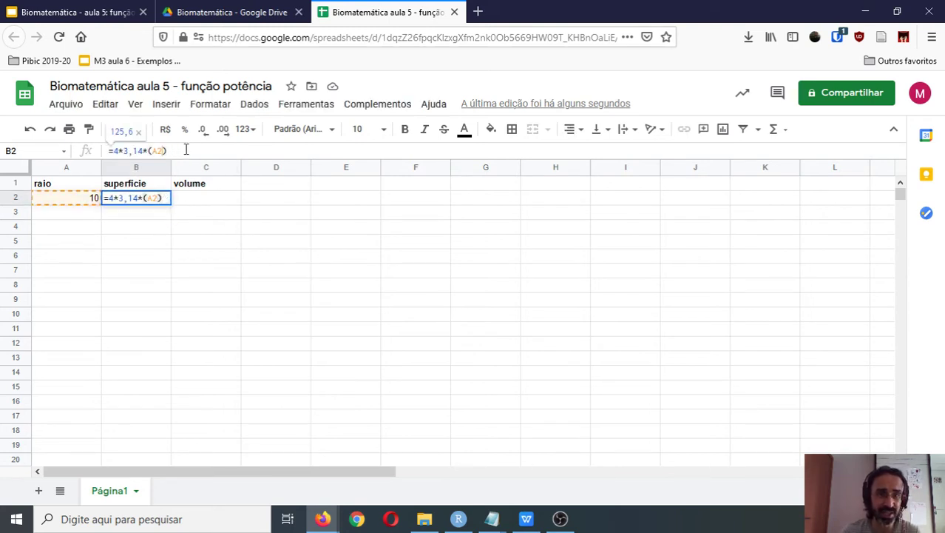
text(^2)
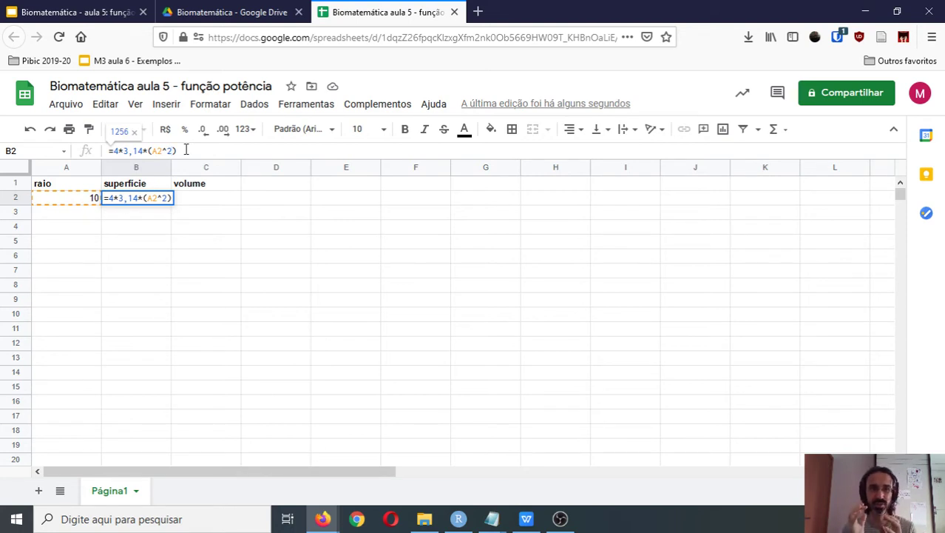
key(Return)
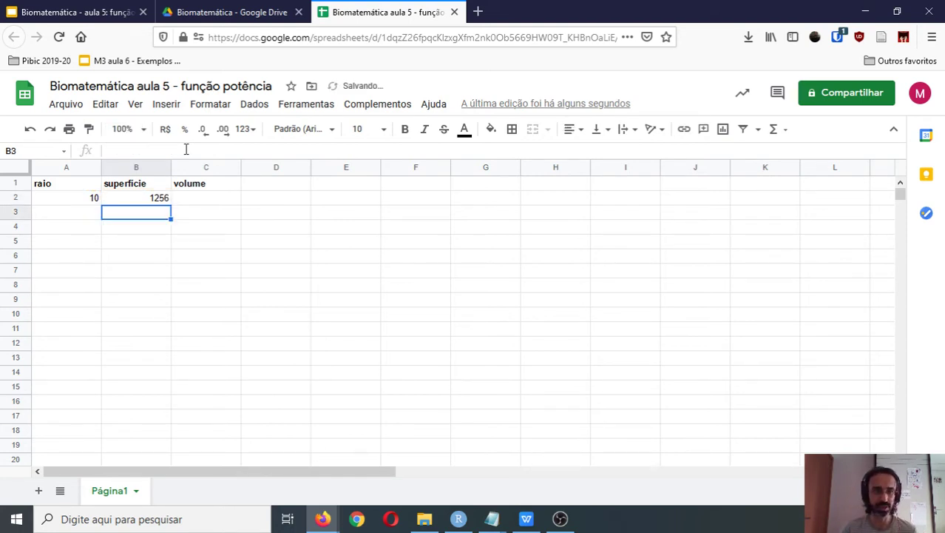
- Enter the sphere volume formula =(4/3)*3,14*(A2^3) in cell C2, referencing the radius in A2
key(Up)
key(Right)
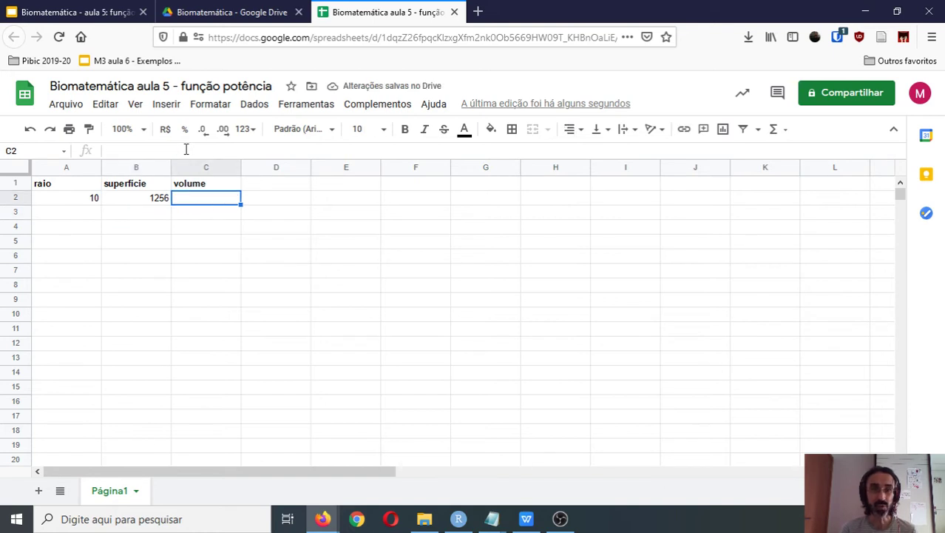
text(=)
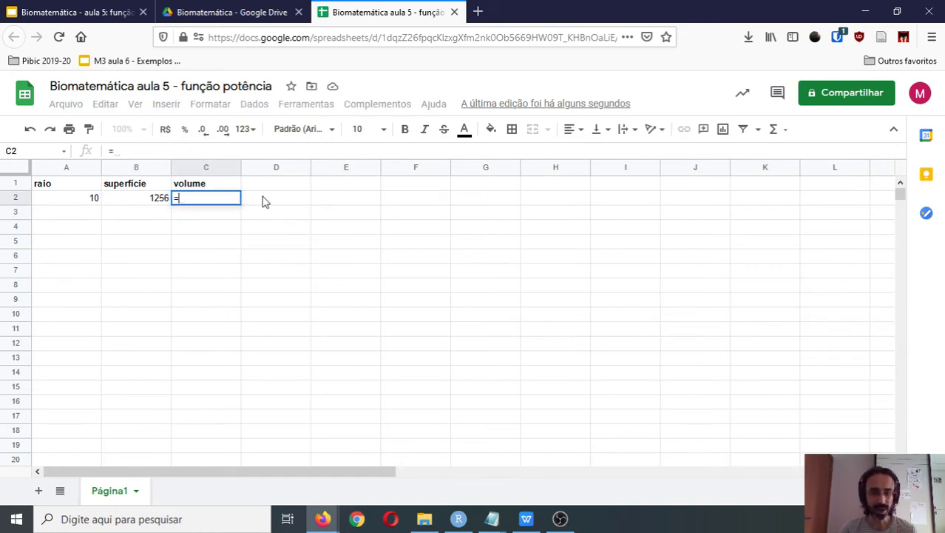
text(()
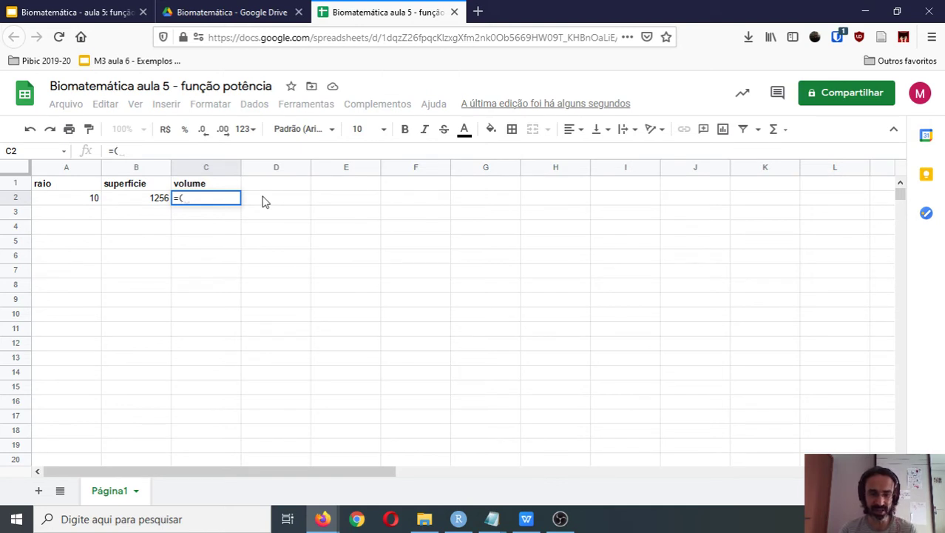
text(4/3))
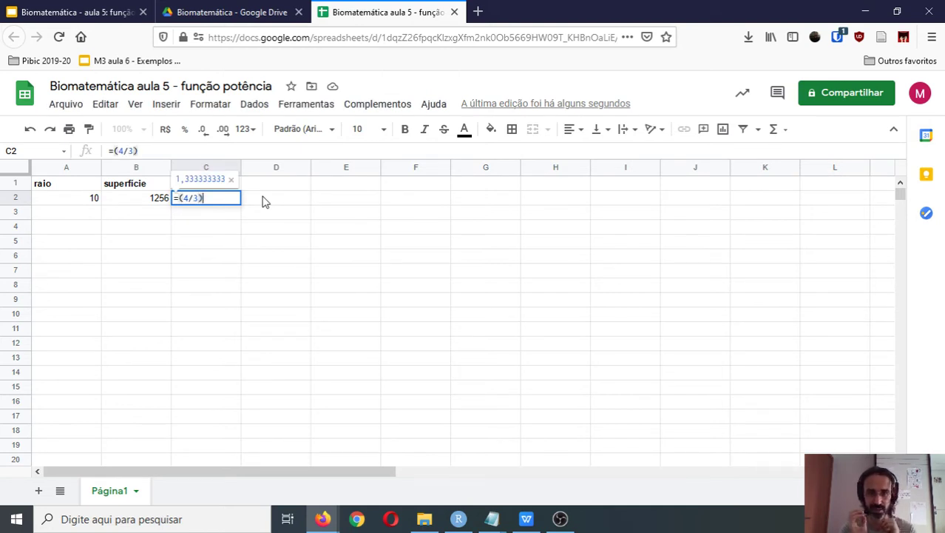
text(*)
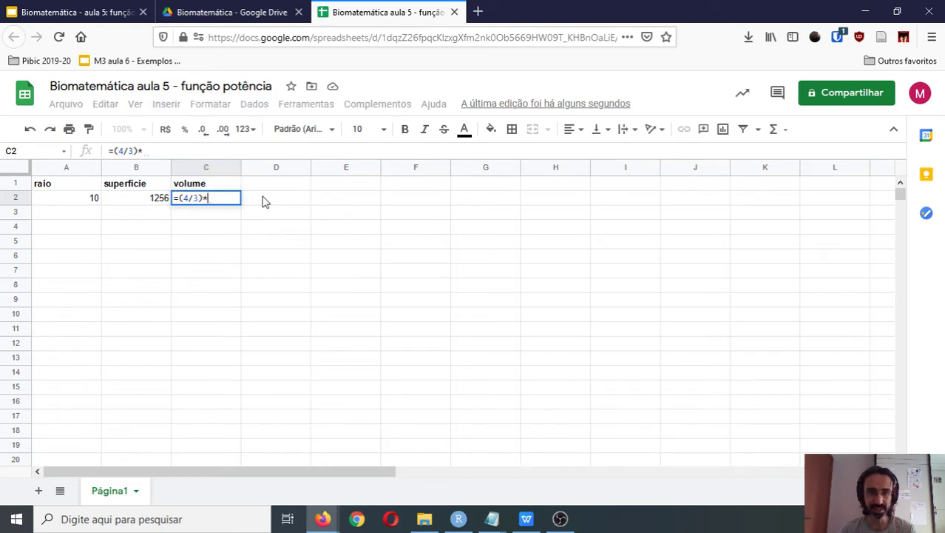
text(4,)
key(BackSpace)
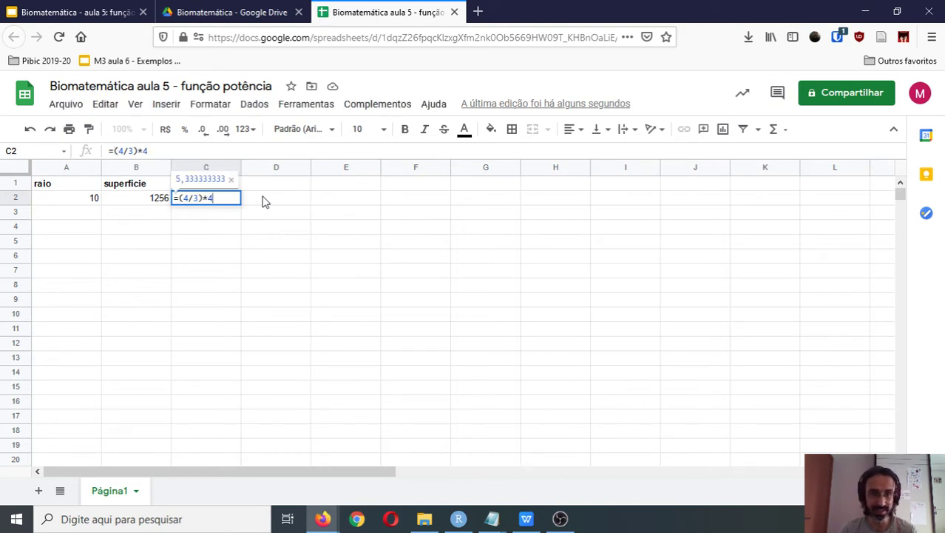
key(BackSpace)
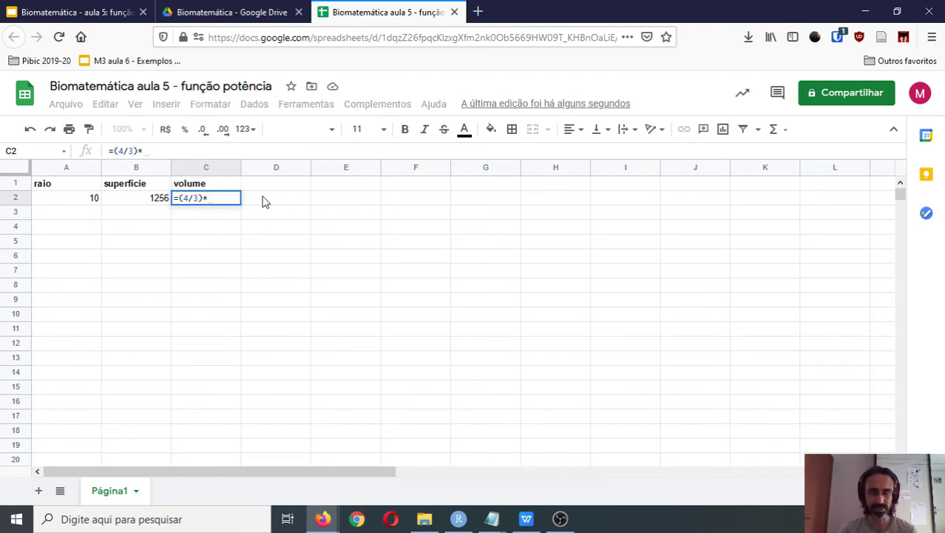
text(3,14)
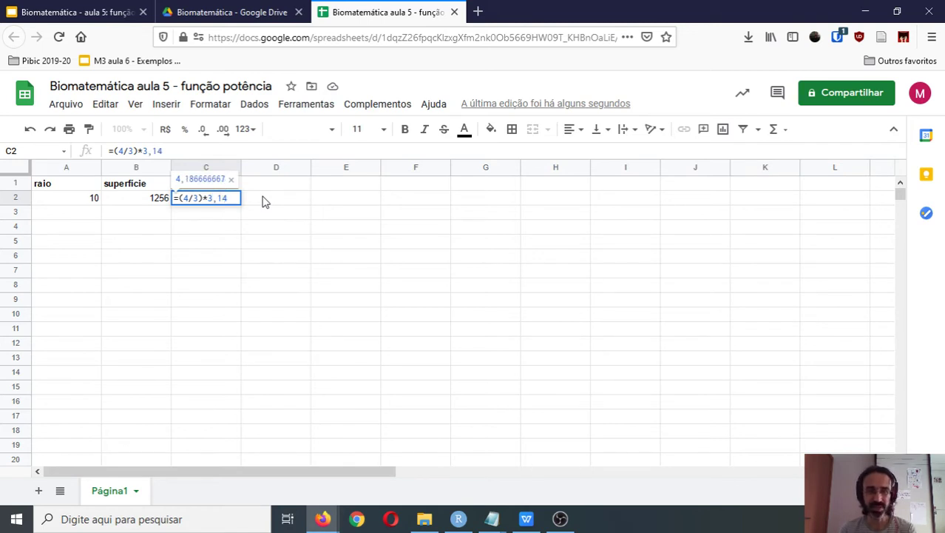
text(*()
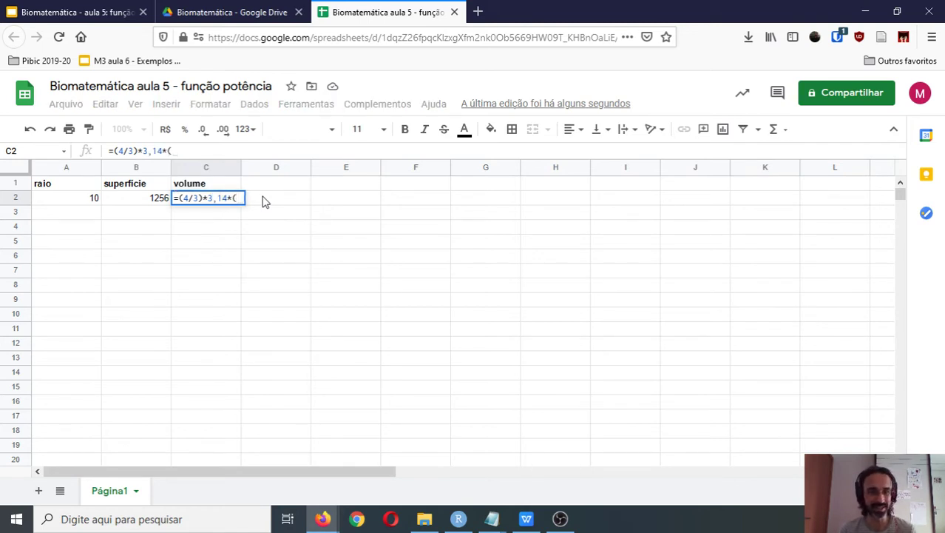
click(79, 200)
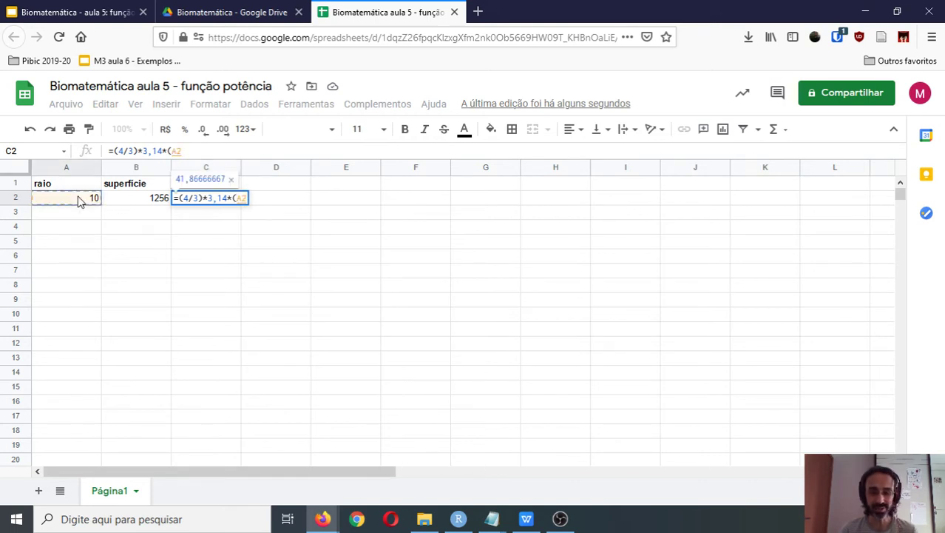
text(^3)
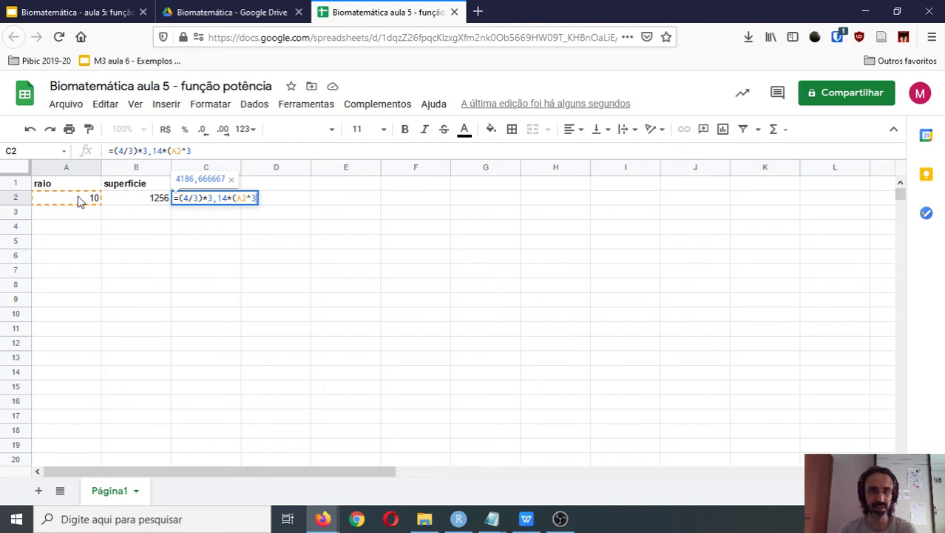
text())
key(Return)
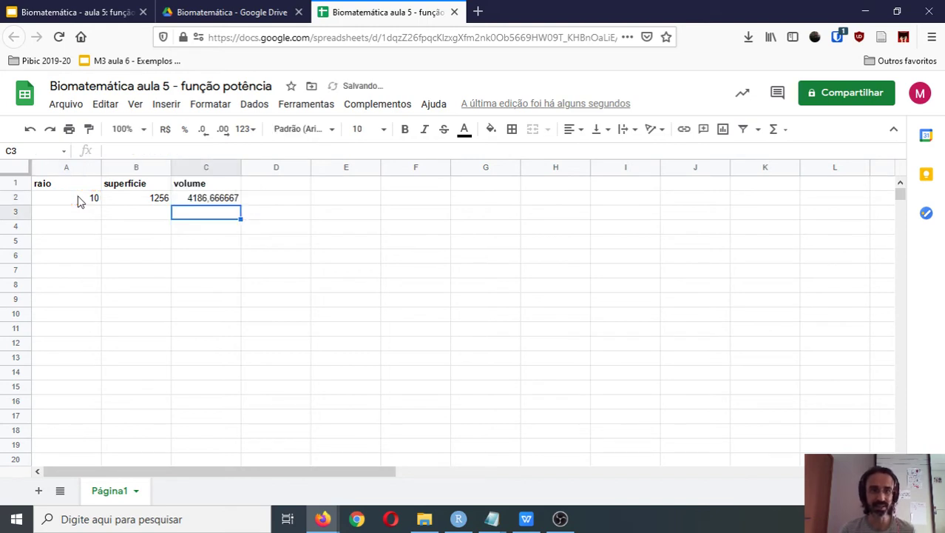
- Reduce the volume in cell C2 to one decimal place
key(Up)
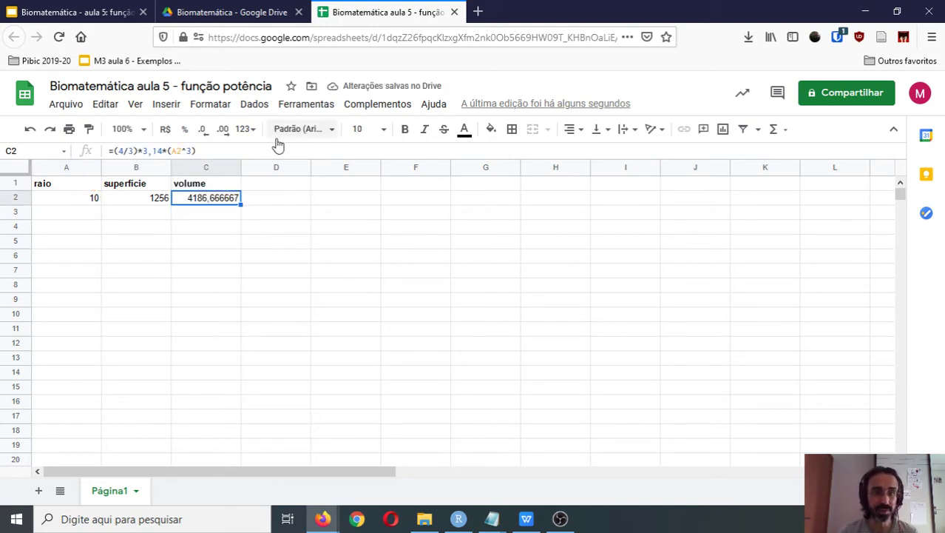
click(204, 134)
click(204, 135)
click(204, 134)
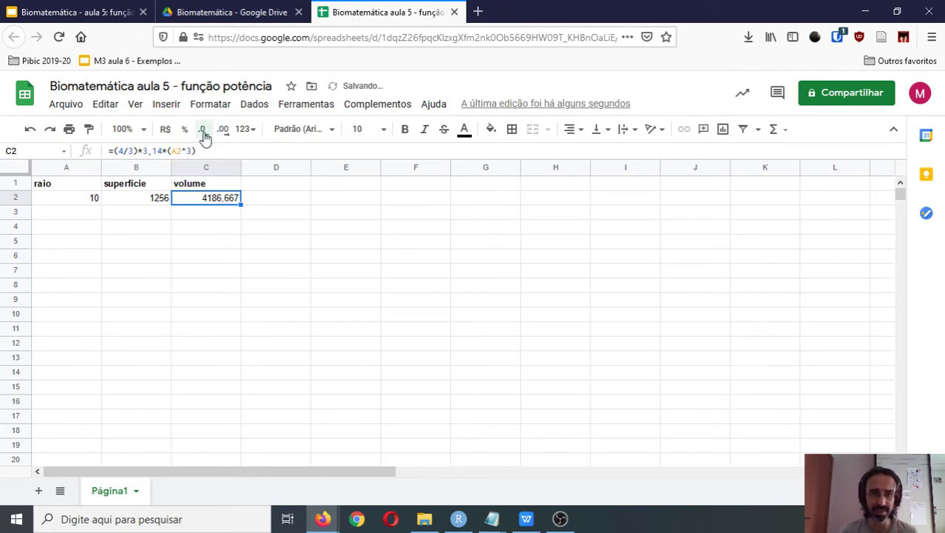
click(204, 135)
click(204, 135)
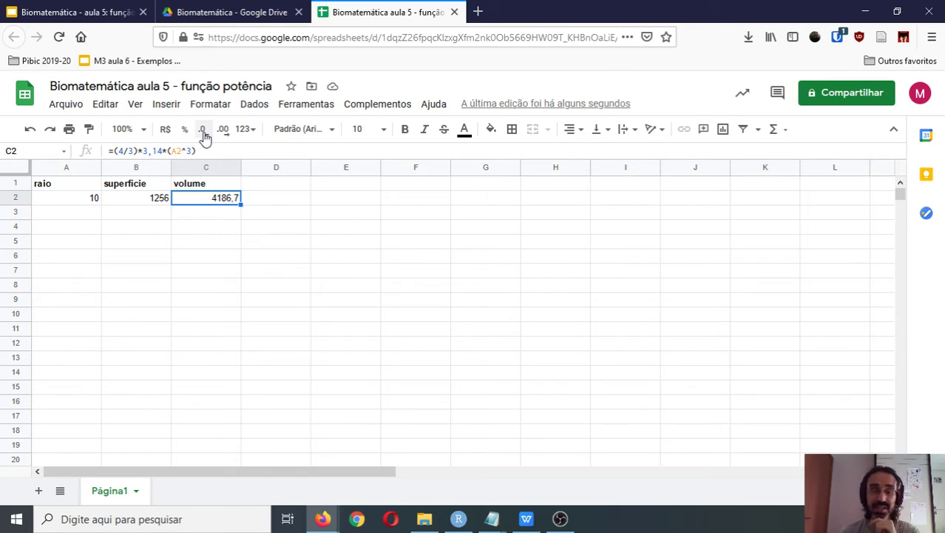
- Move the radius, surface and volume cells A2:C2 down one row to A3:C3
key(Down)
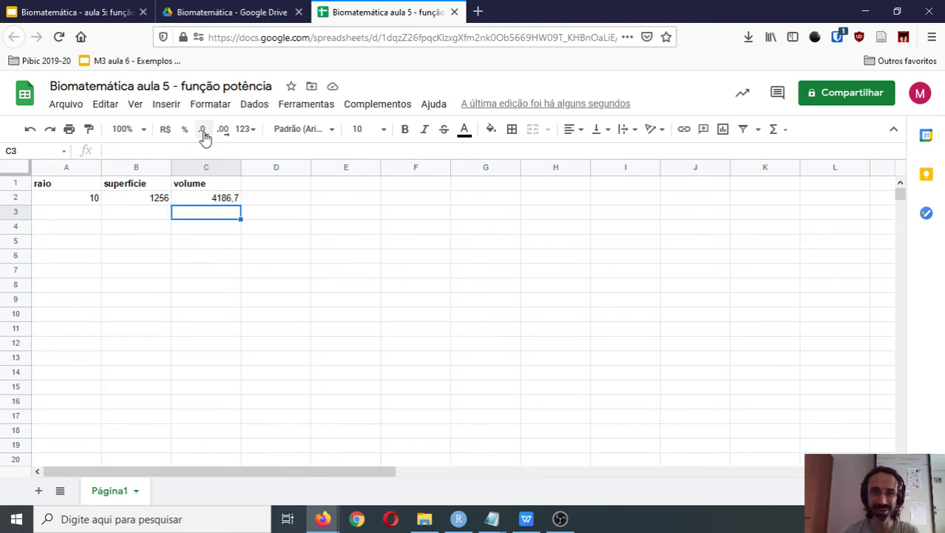
key(Left)
key(Left)
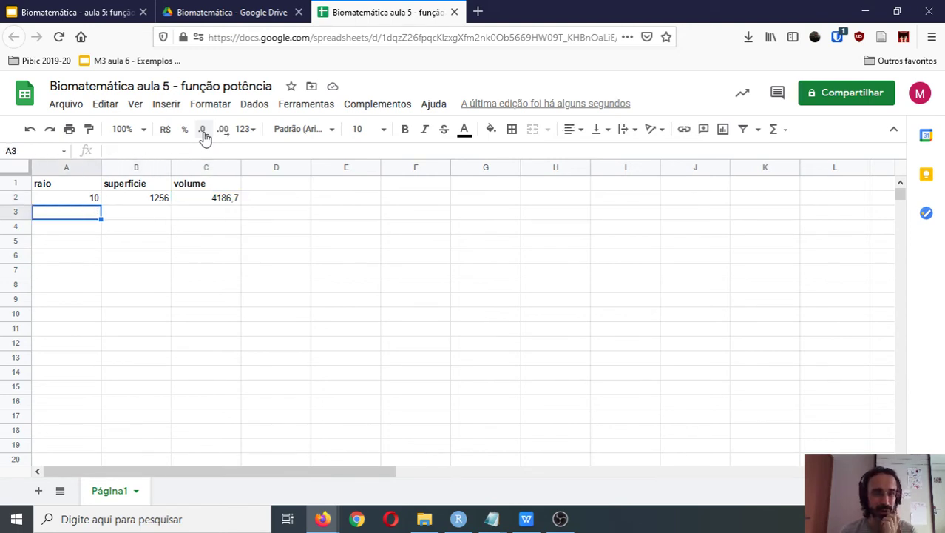
key(Up)
key(shift+Right)
key(shift+Right)
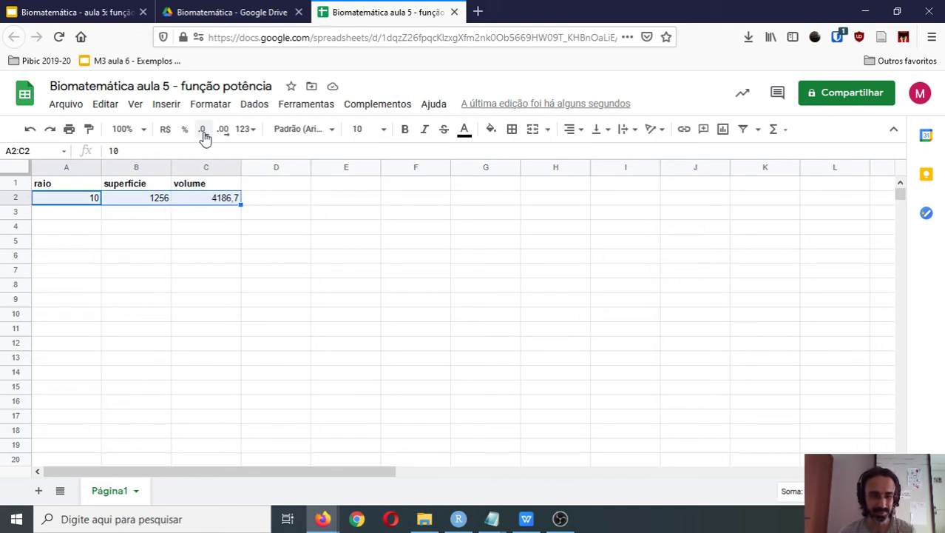
key(ctrl+x)
key(Down)
key(ctrl+v)
- Enter a radius of 5 in cell A2 and copy the surface formula from B3 into B2
key(Up)
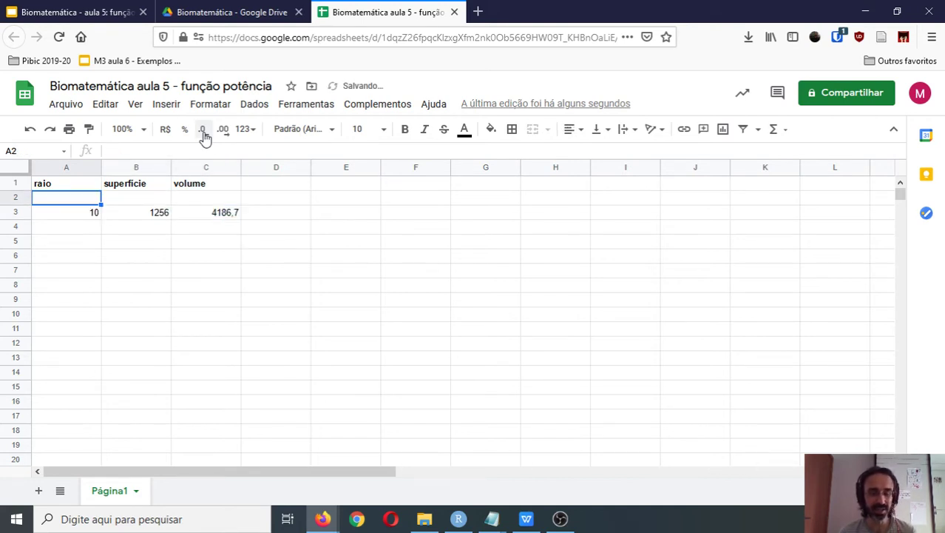
text(5)
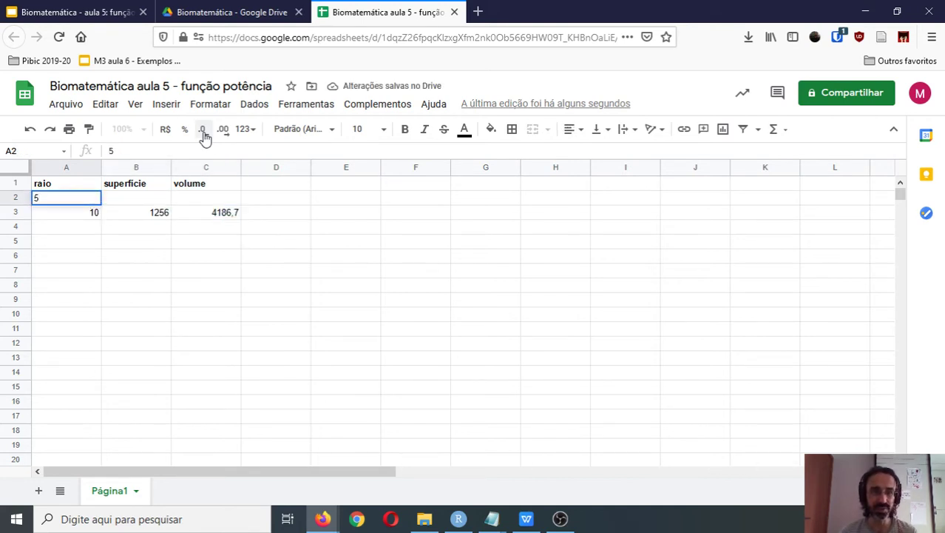
key(Return)
key(Right)
key(ctrl+c)
key(Up)
key(ctrl+v)
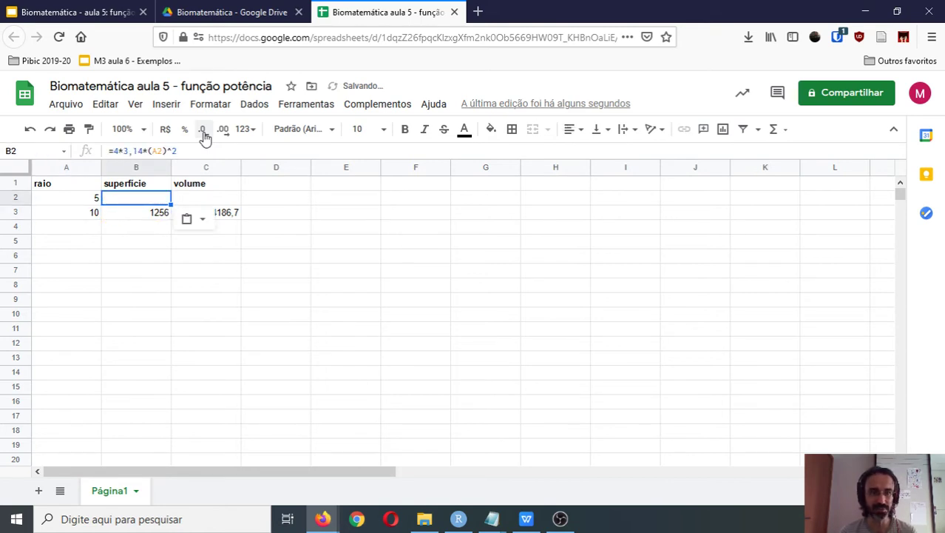
- Copy the volume formula from cell C3 into C2
key(Right)
key(Down)
key(ctrl+c)
key(Up)
key(ctrl+v)
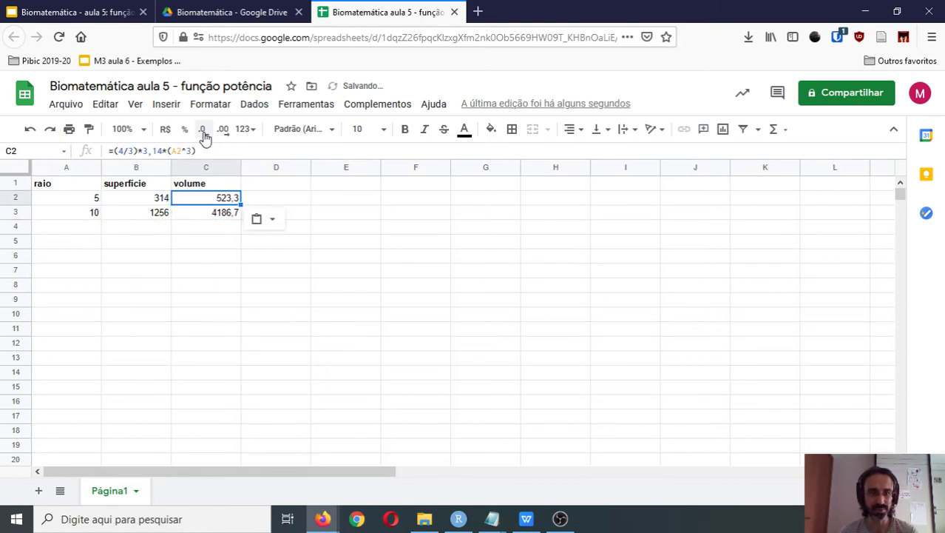
- Enter a radius of 15 in cell A4 and copy the surface formula from B3 into B4
key(Left)
key(Left)
key(Down)
key(Down)
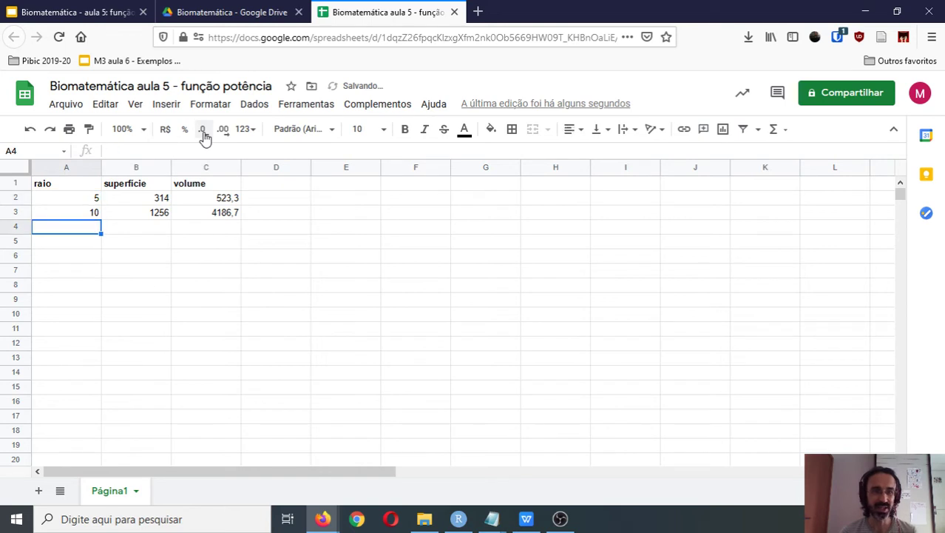
text(15)
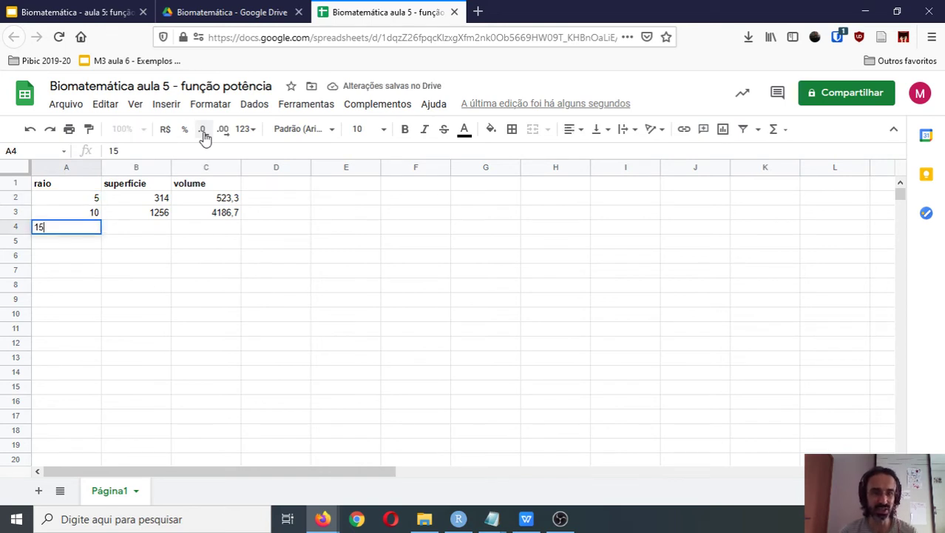
key(Tab)
key(Up)
key(ctrl+c)
key(Down)
key(ctrl+v)
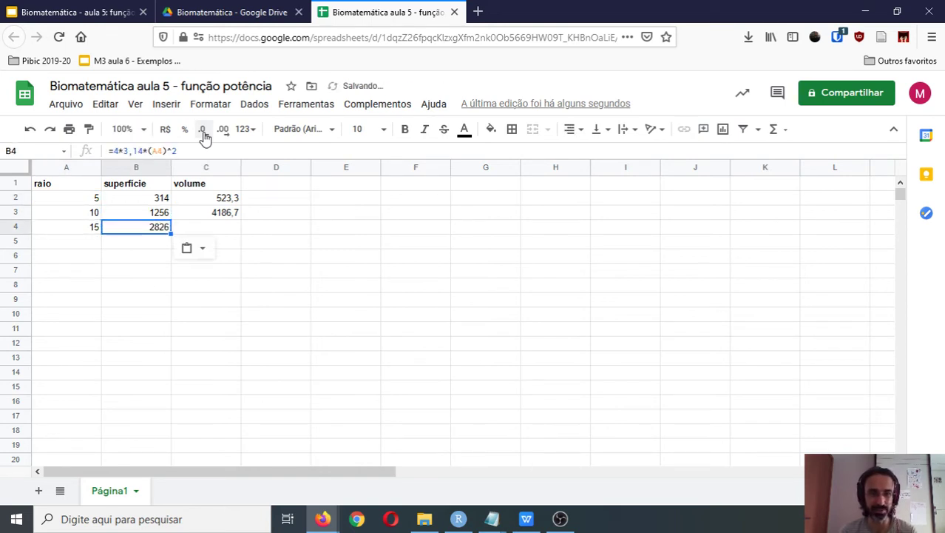
- Copy the volume formula into cell C4 for the radius of 15
key(Up)
key(Right)
key(Down)
key(ctrl+v)
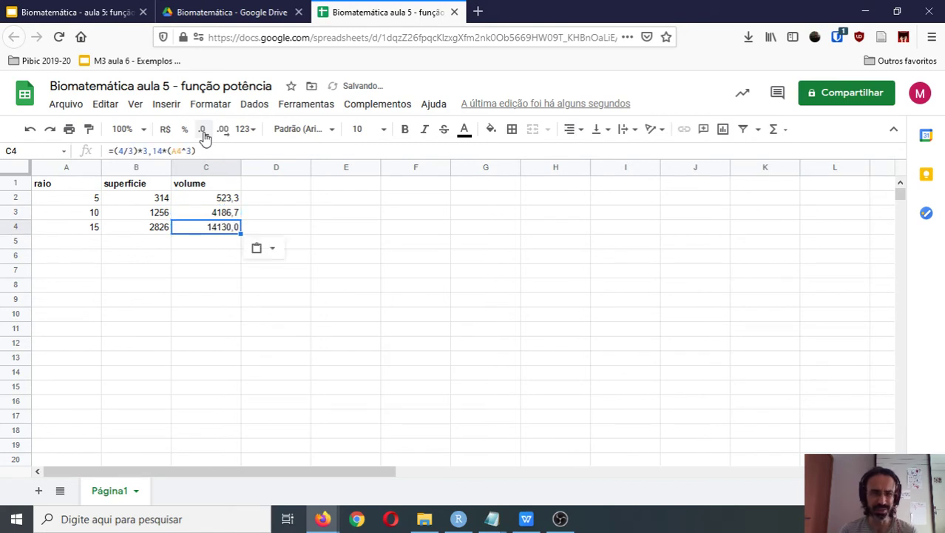
key(Down)
key(Left)
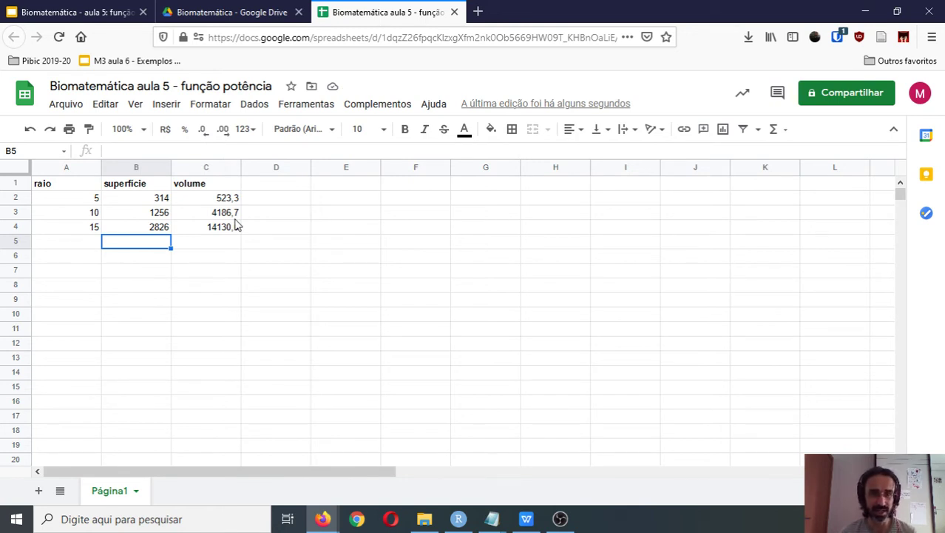
- Inspect the surface formula in cell B2 and the volume formula in C2 without changing them
double_click(156, 198)
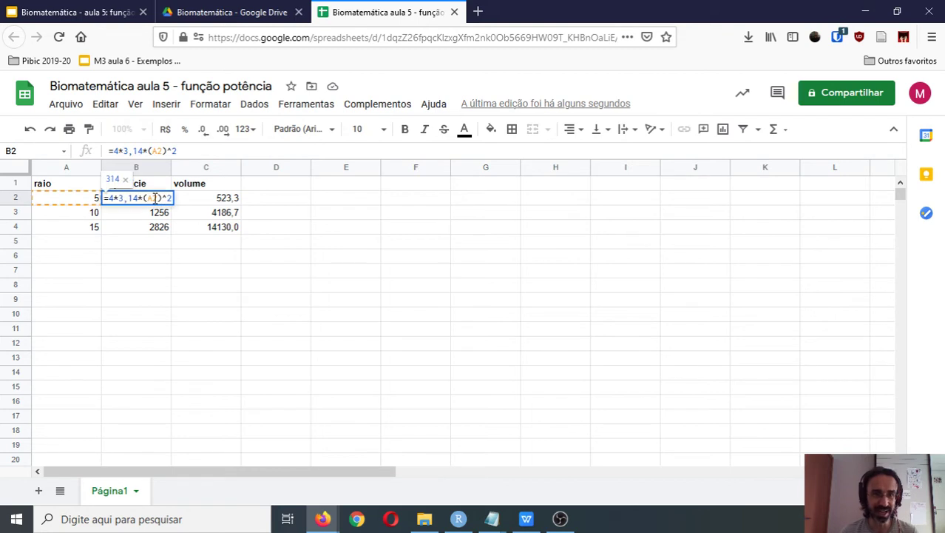
key(Escape)
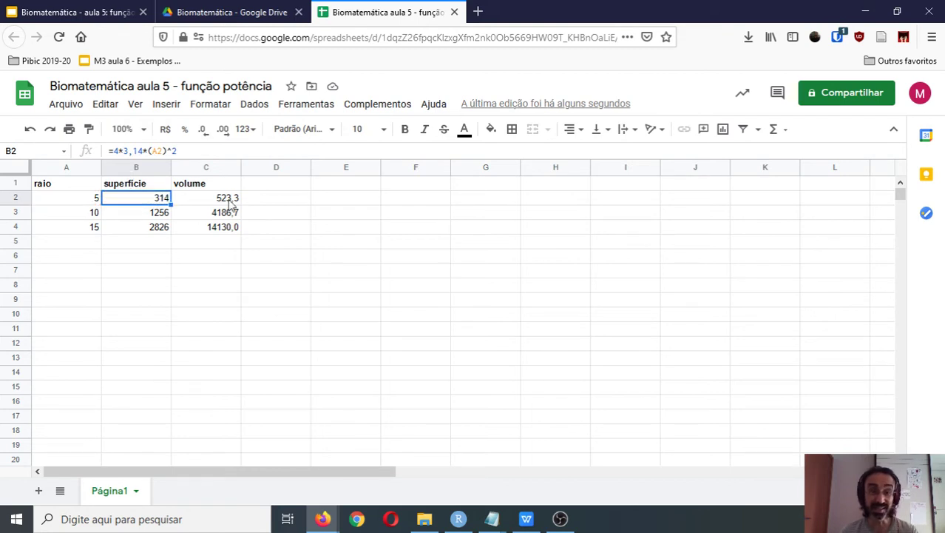
click(231, 204)
double_click(230, 200)
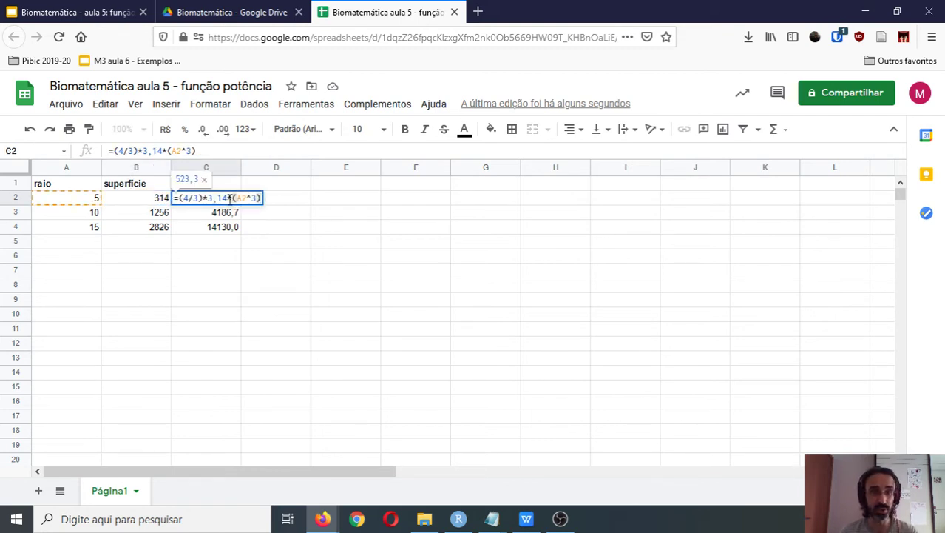
key(Escape)
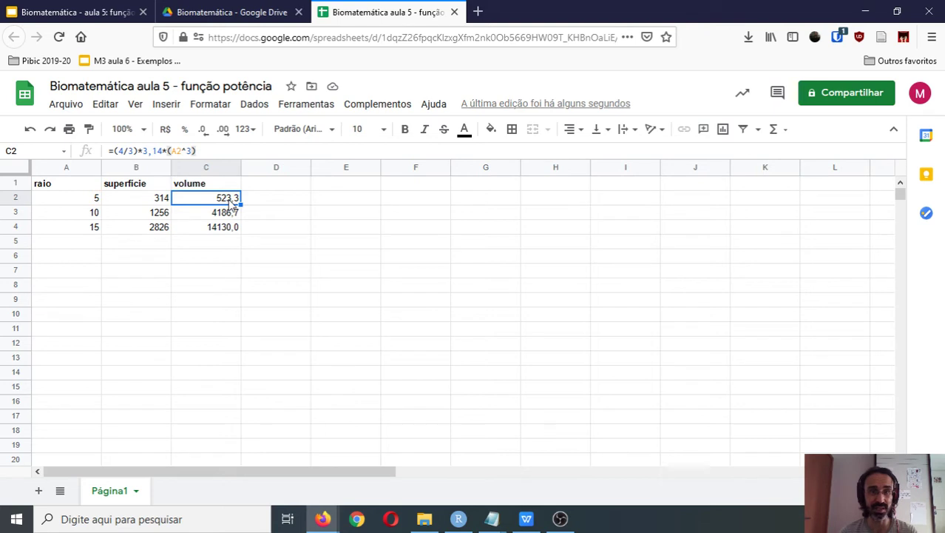
- Enter the radii 20, 25 and 30 in cells A5 to A7 of the raio column
click(88, 198)
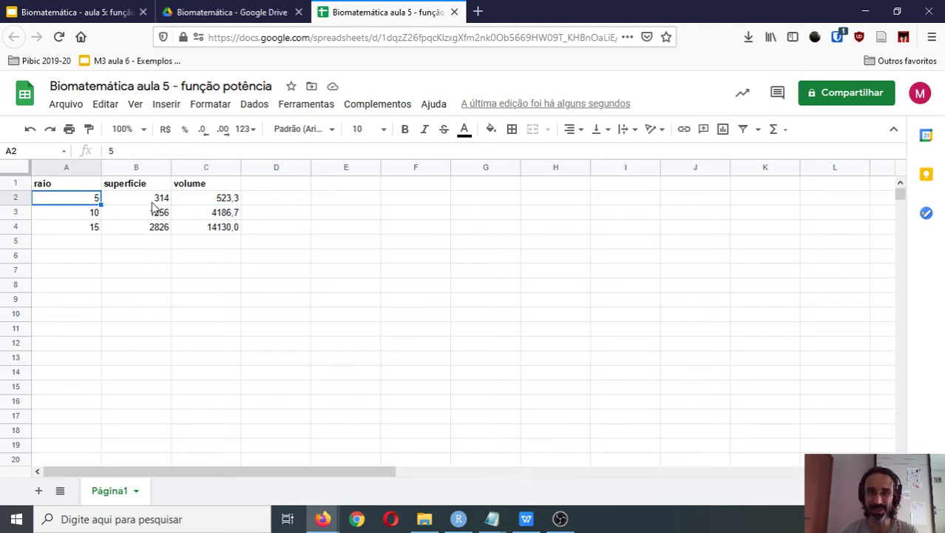
key(Down)
key(Down)
key(Down)
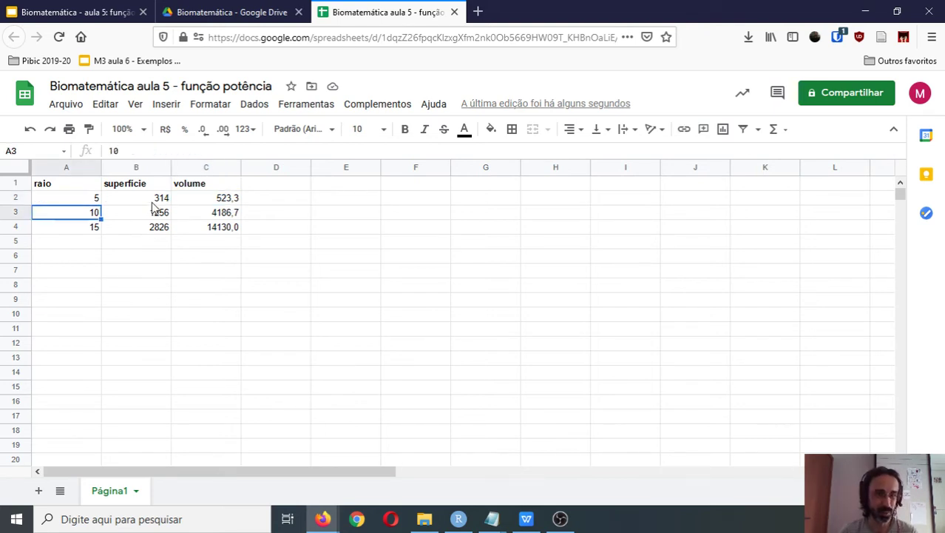
text(20)
key(Return)
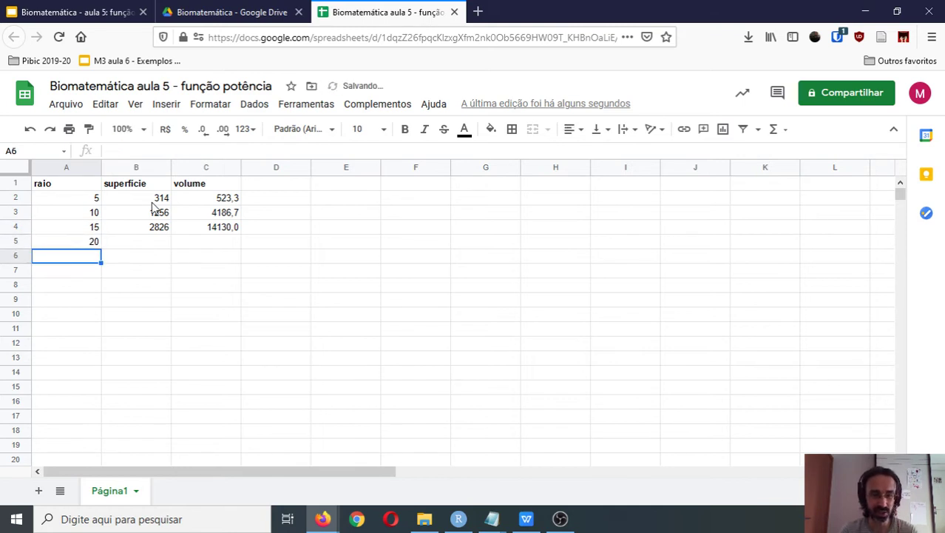
text(25)
key(Return)
text(30)
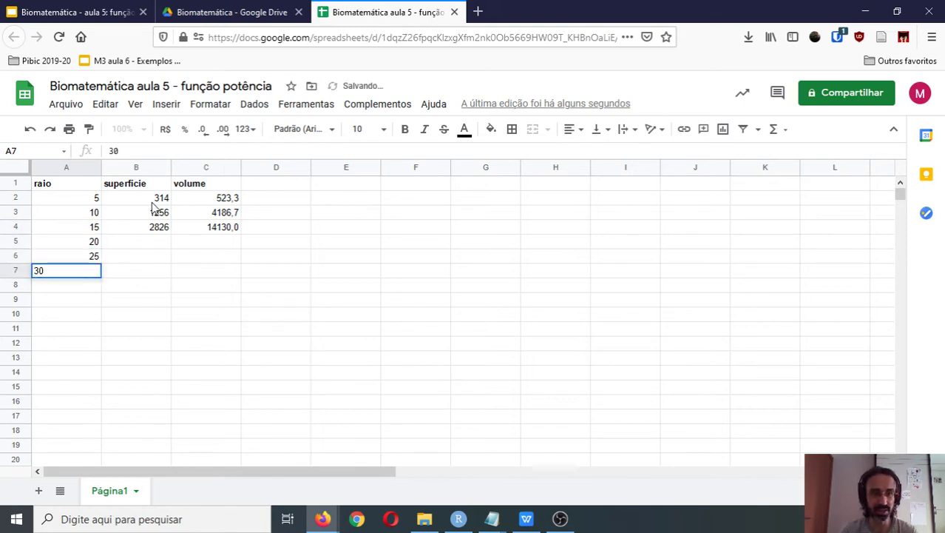
key(Tab)
- Fill the surface and volume formulas from B4:C4 down through row 7
key(Up)
key(Up)
key(Up)
key(shift+Right)
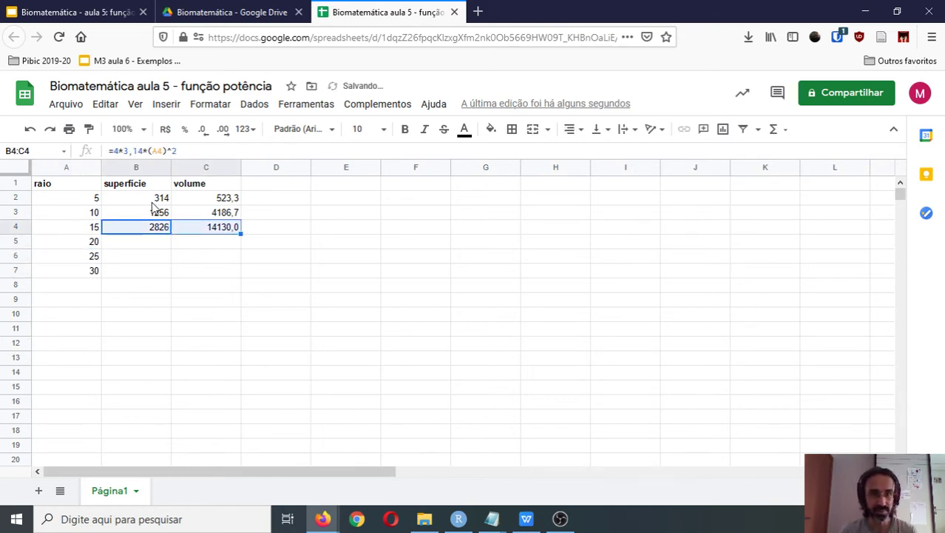
double_click(240, 233)
click(302, 275)
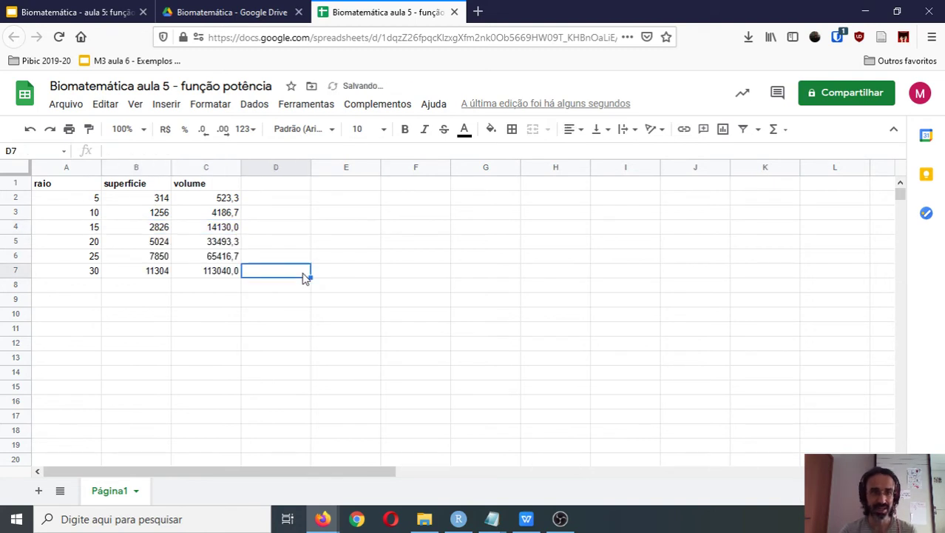
- Move the data block A2:C7 down one row so that it starts at A3, leaving row 2 free
key(Left)
key(Left)
key(Up)
key(Up)
key(Up)
key(Up)
key(Up)
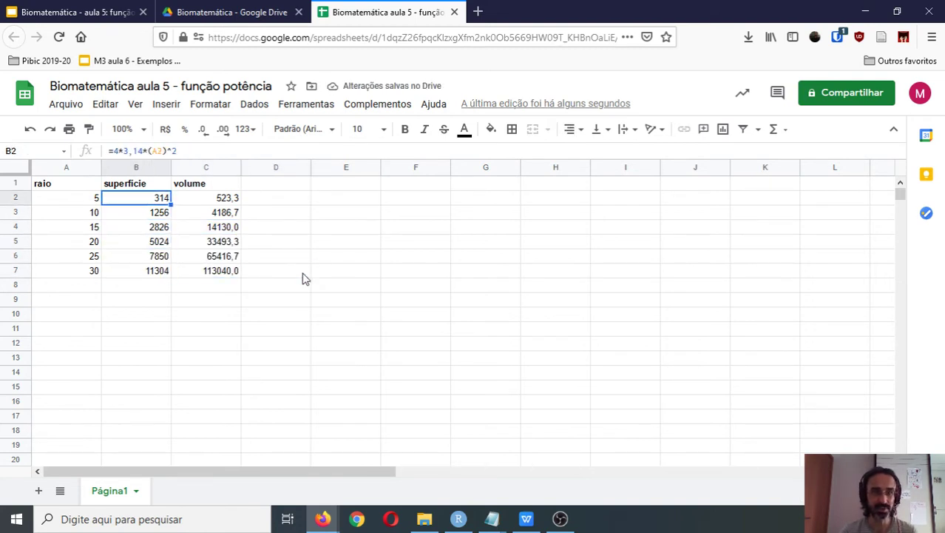
key(Right)
key(Left)
key(Left)
key(shift+Right)
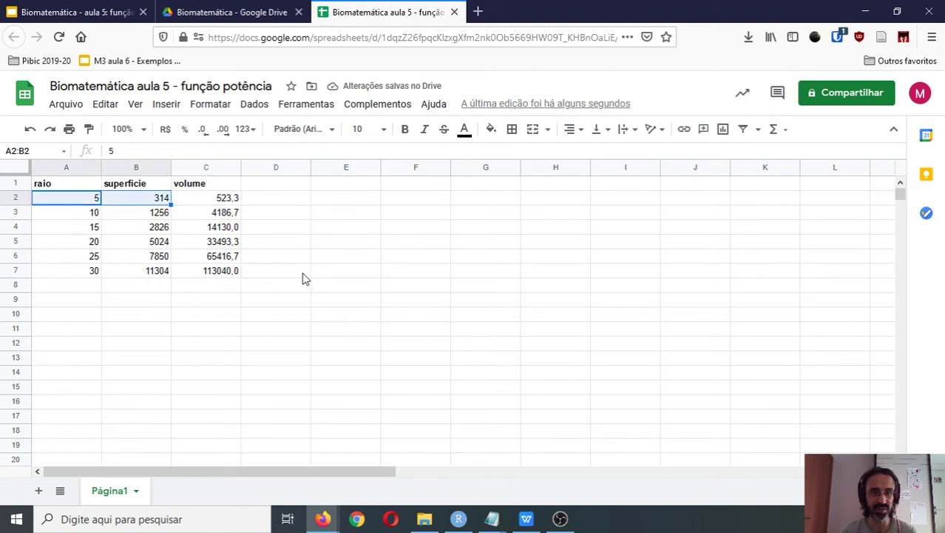
key(shift+Right)
key(shift+Down)
key(shift+Down)
key(shift+Down)
key(shift+Down)
key(shift+Down)
key(ctrl+c)
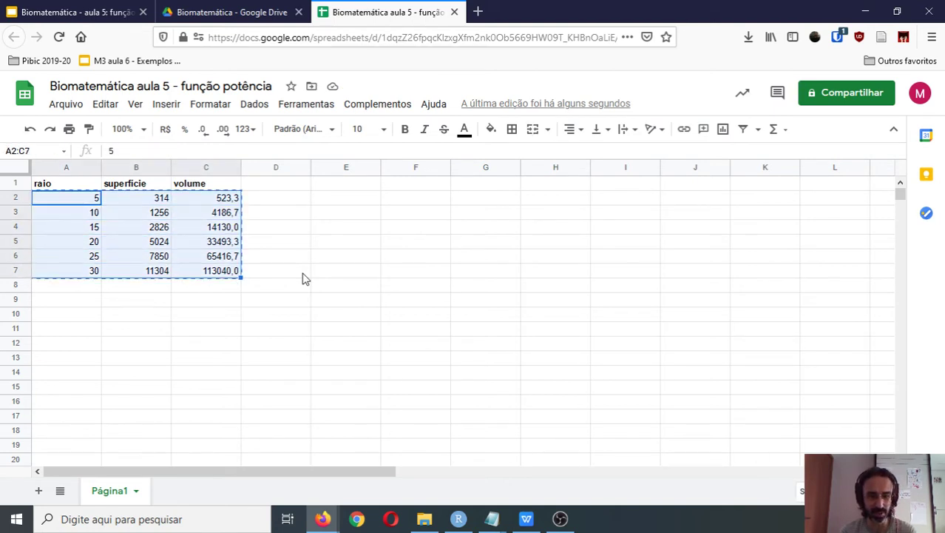
key(Down)
key(ctrl+v)
- Enter a radius of 3 in cell A2 and copy the surface formula from B3 into B2
key(Up)
text(3)
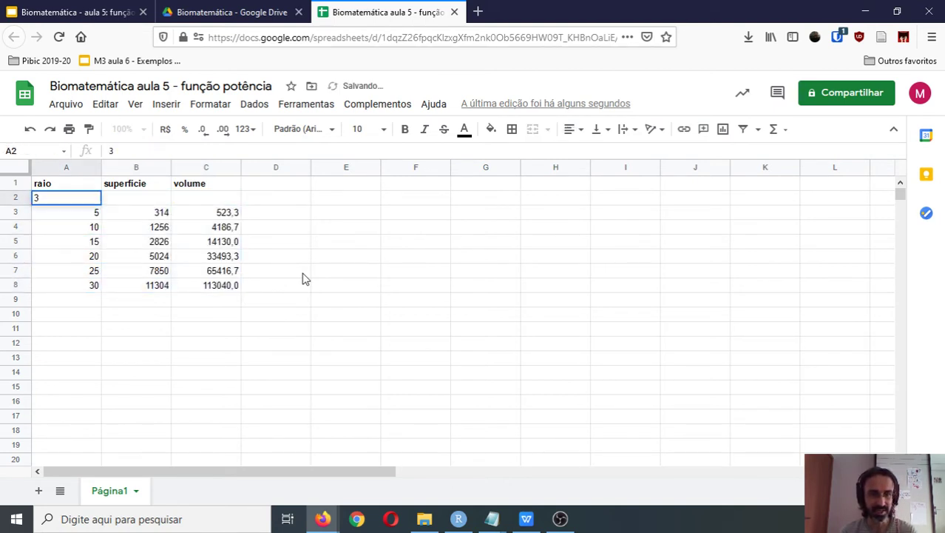
key(Tab)
key(Down)
key(ctrl+c)
key(Up)
key(ctrl+v)
- Copy the volume formula from C3 into C2 for the radius of 3
key(Right)
key(Down)
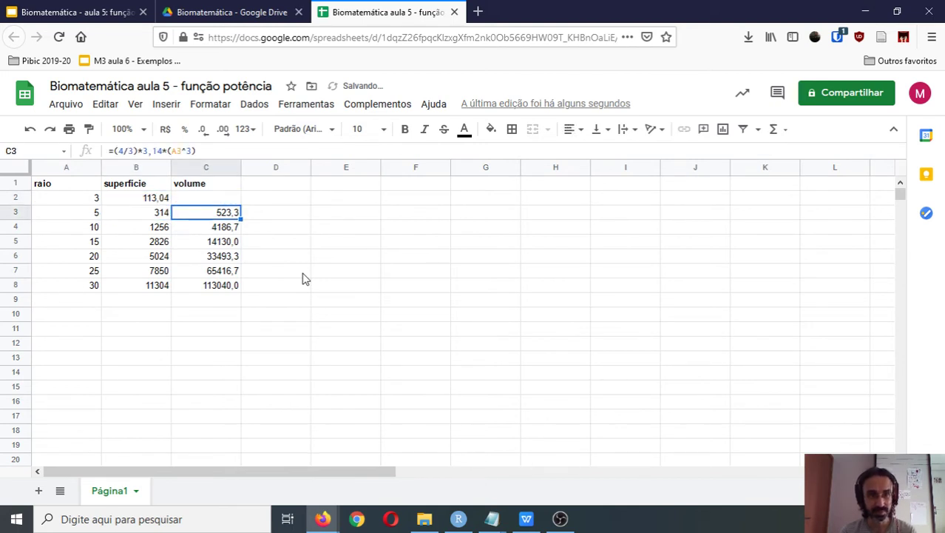
key(Up)
key(ctrl+v)
key(Down)
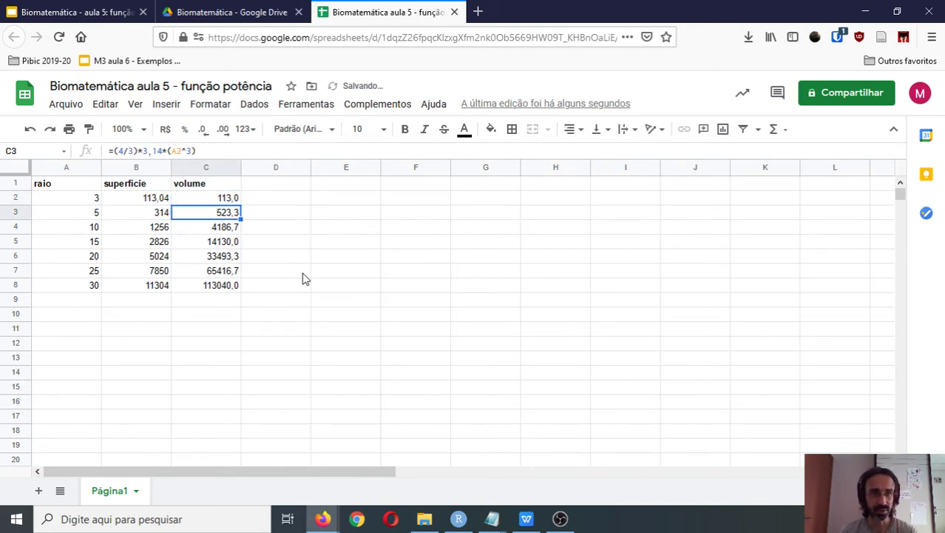
- Display the volume in cell C2 with two decimal places to match the surface value in B2
key(Up)
key(Left)
key(Right)
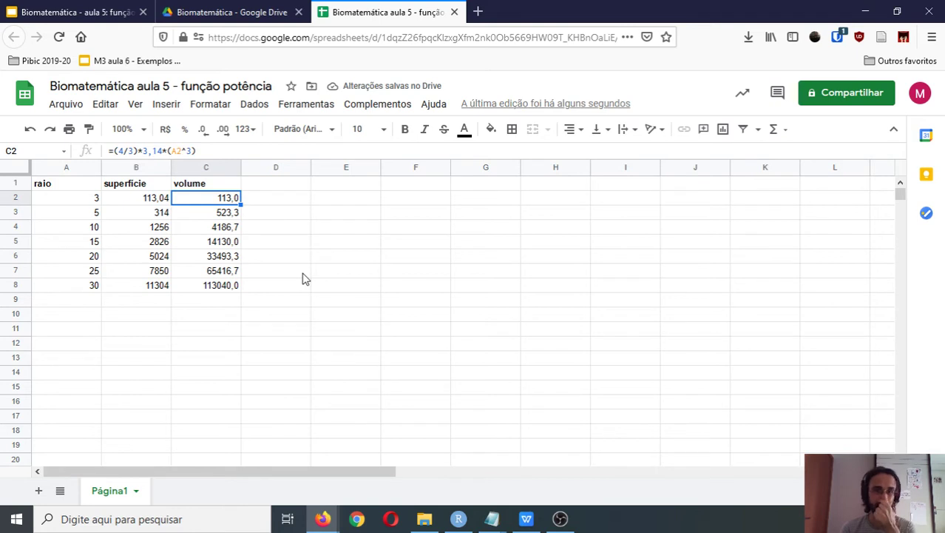
key(Right)
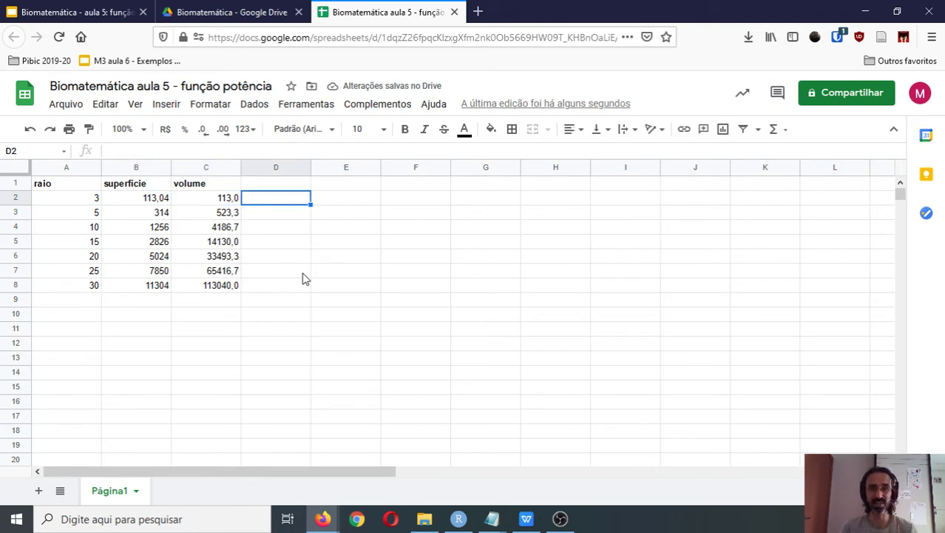
key(Left)
key(Left)
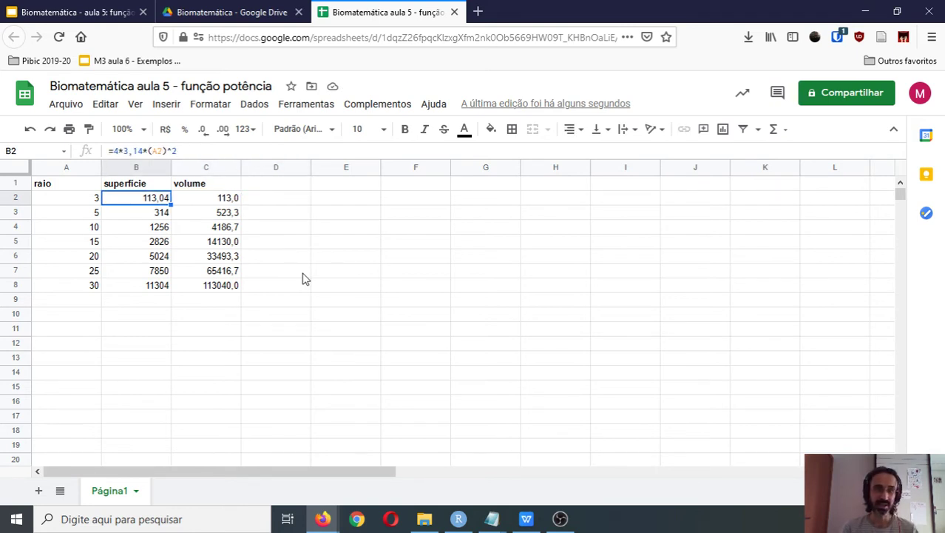
key(Right)
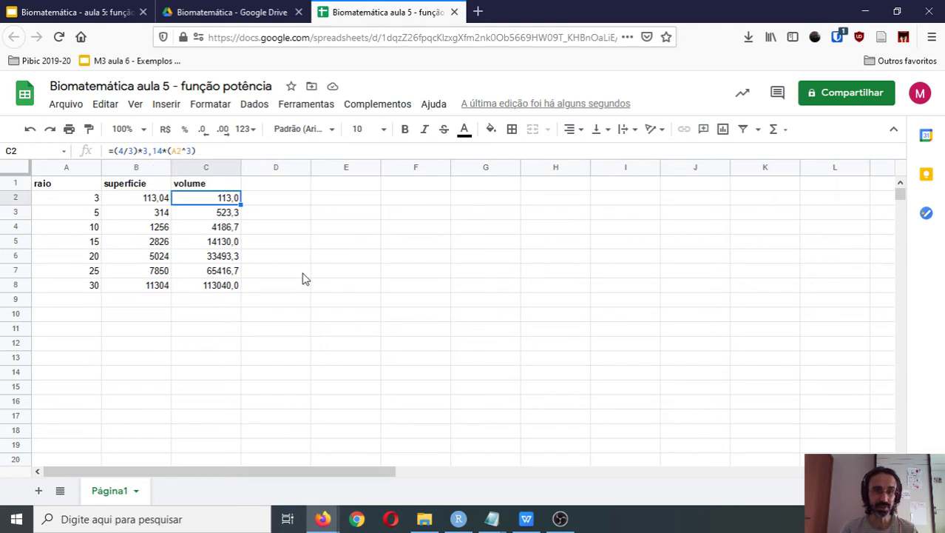
click(224, 131)
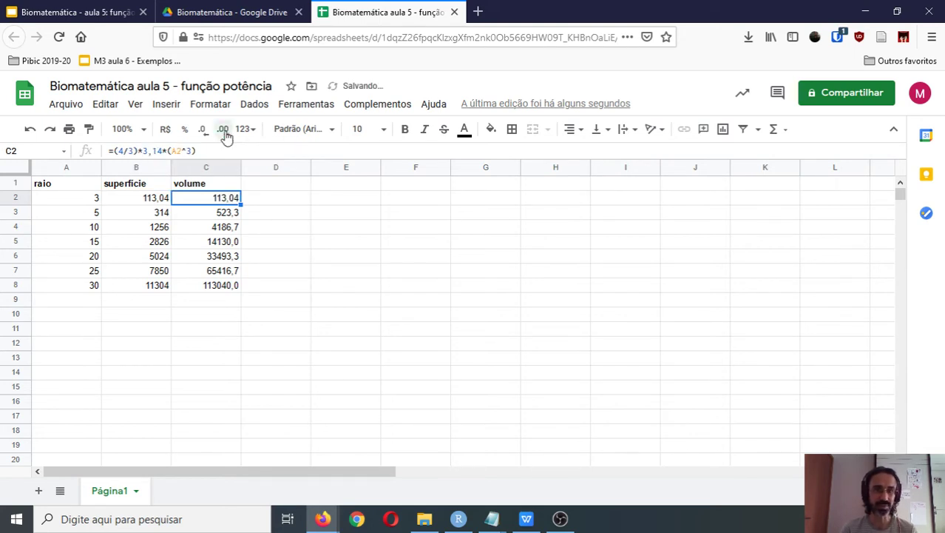
- Compare the surface and volume values for the radius of 3 with those for the radius of 15
key(Left)
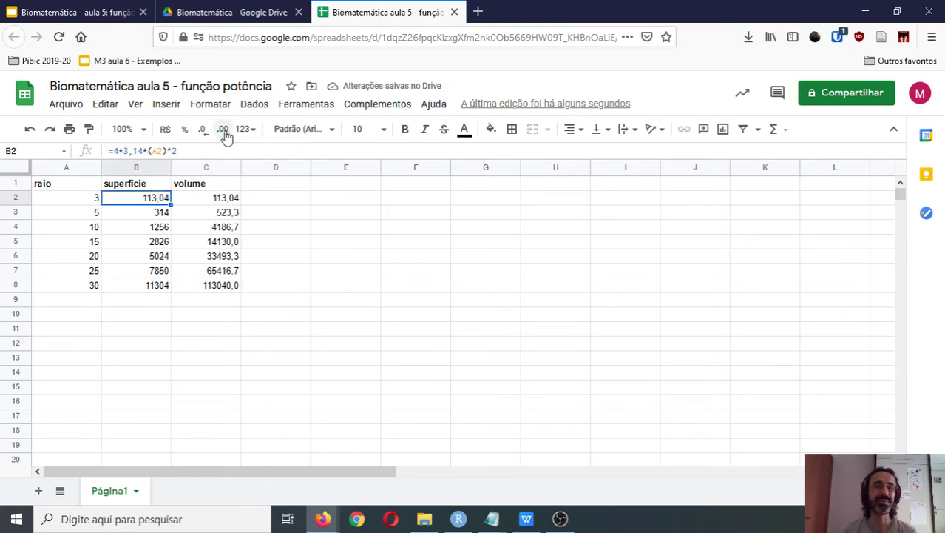
key(shift+Right)
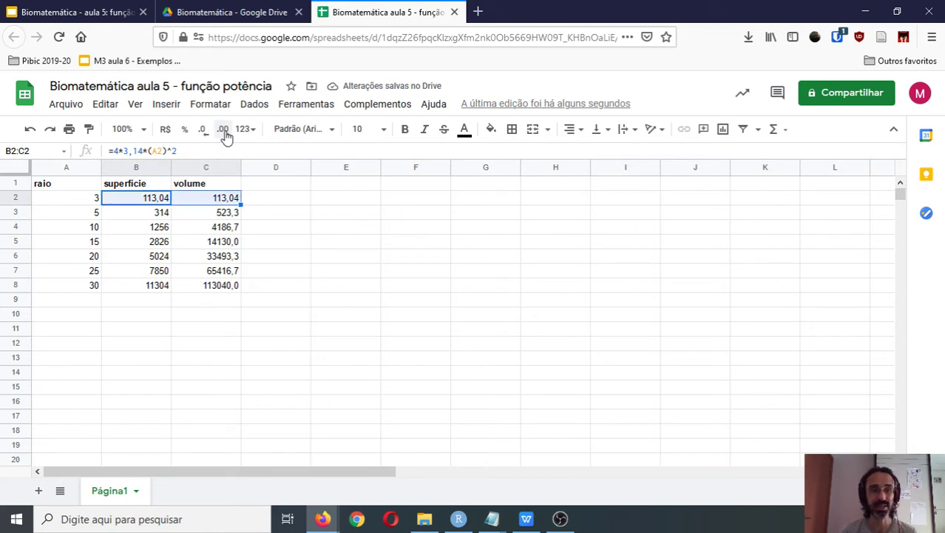
key(Left)
key(Right)
key(Right)
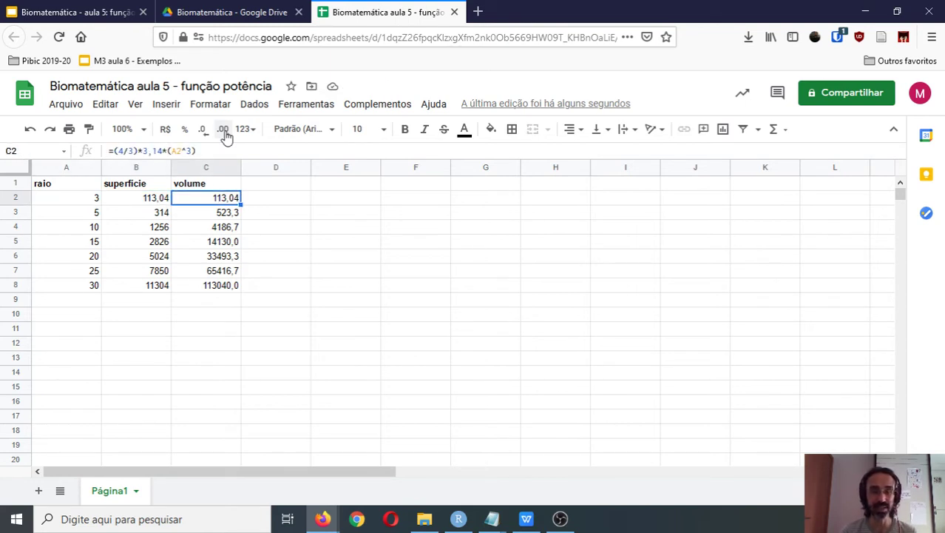
key(Right)
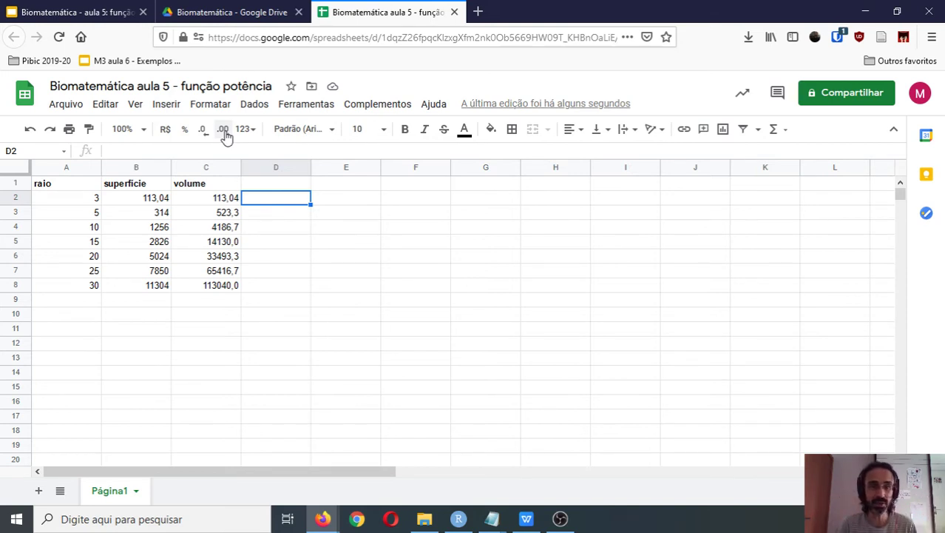
key(Left)
key(Left)
key(Down)
key(Down)
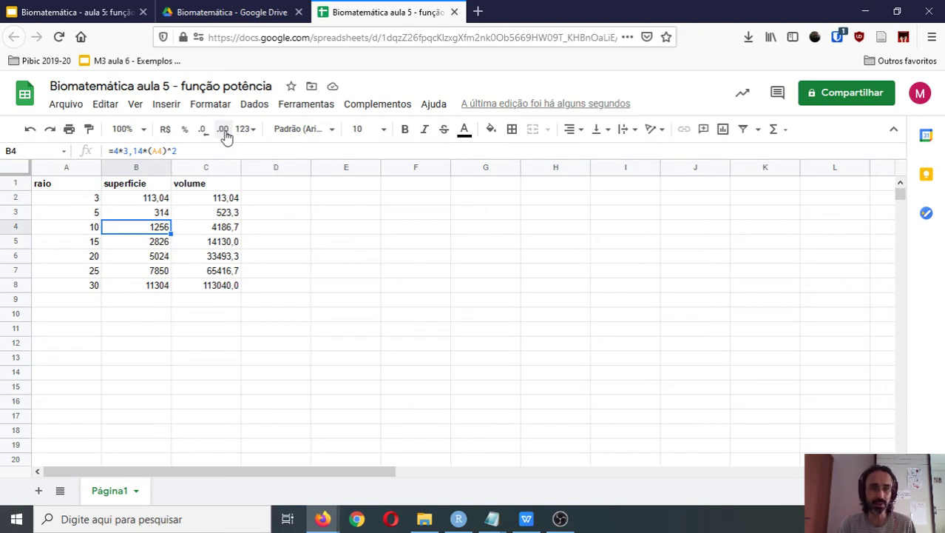
key(Down)
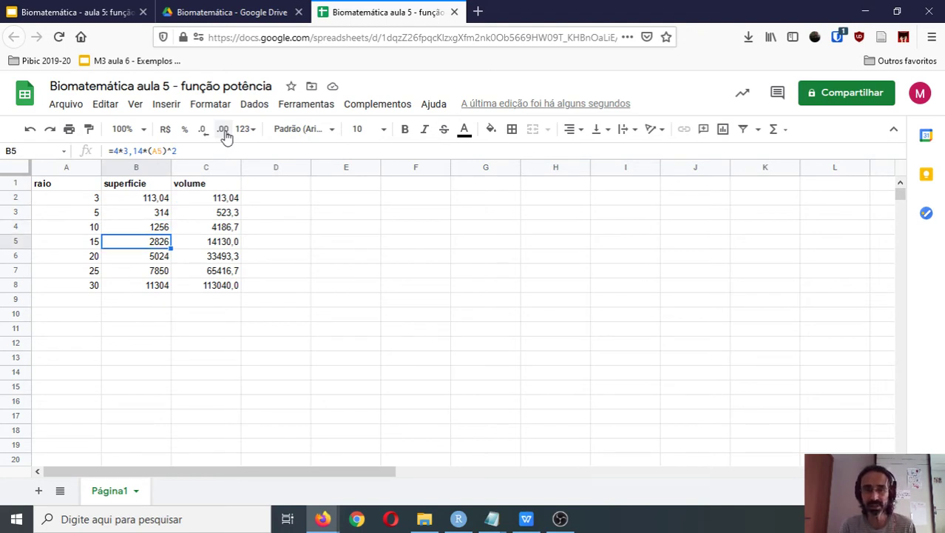
key(Right)
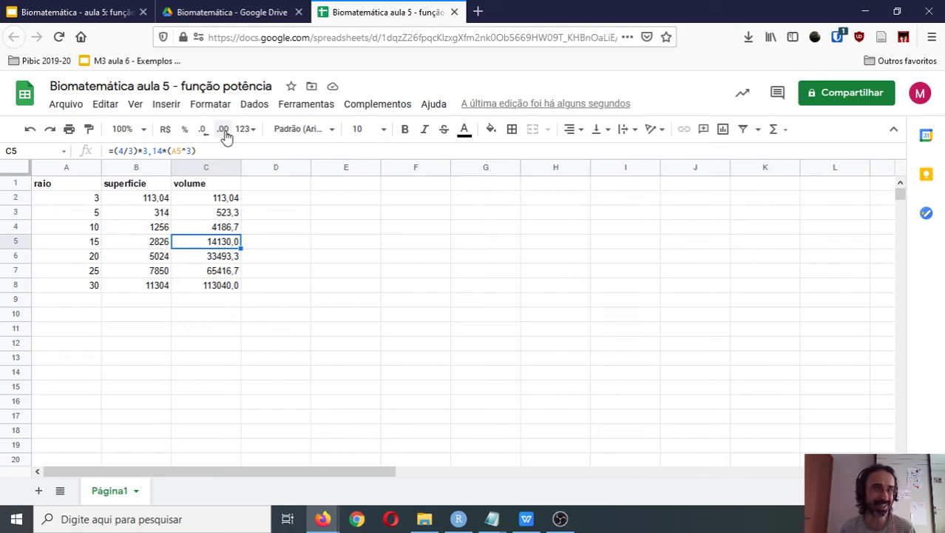
key(Right)
key(Up)
key(Up)
key(Up)
key(Up)
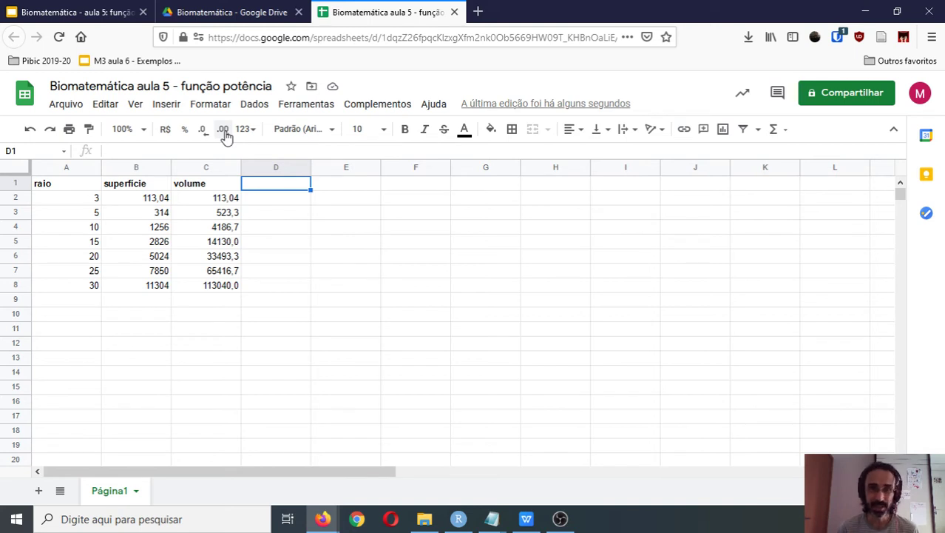
key(Left)
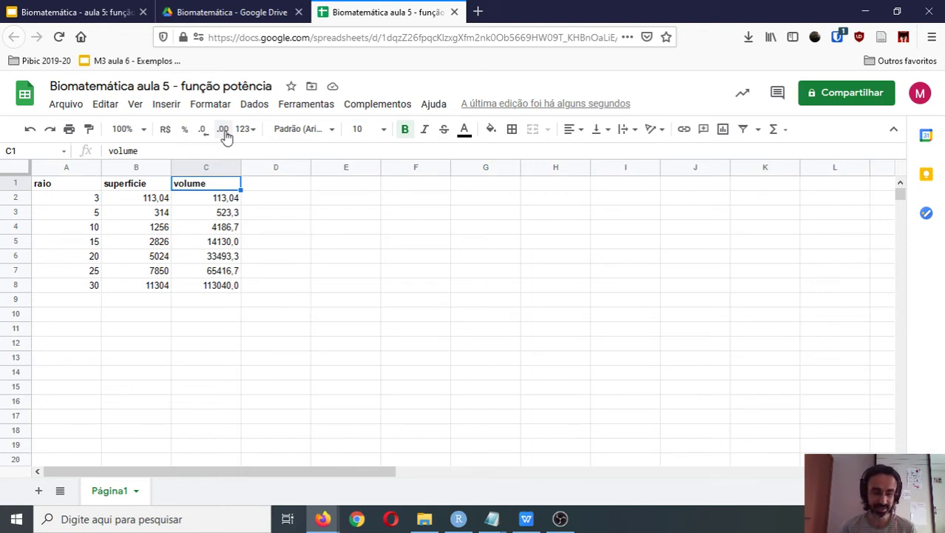
- Review the sphere formulas on the presentation slide, return to the spreadsheet and look over its surface and volume columns
click(117, 9)
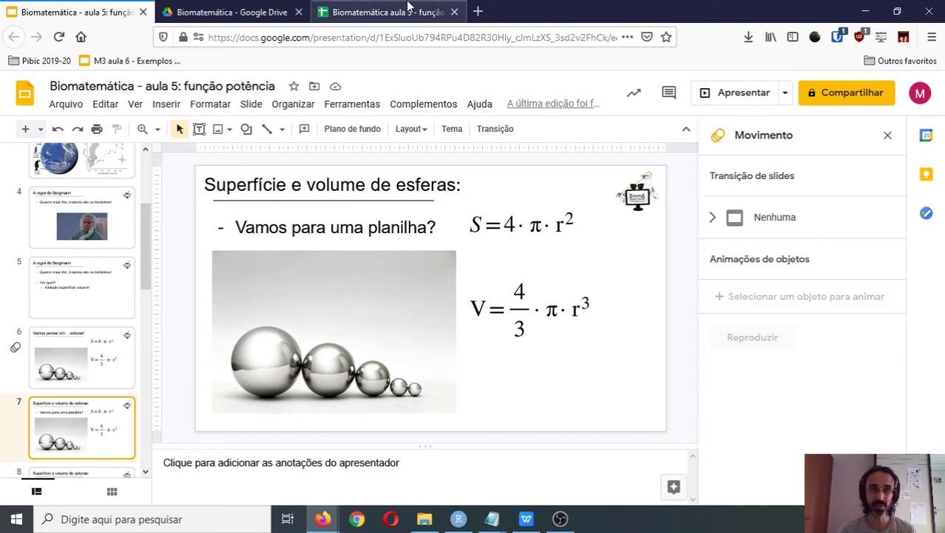
click(435, 8)
click(161, 210)
key(Right)
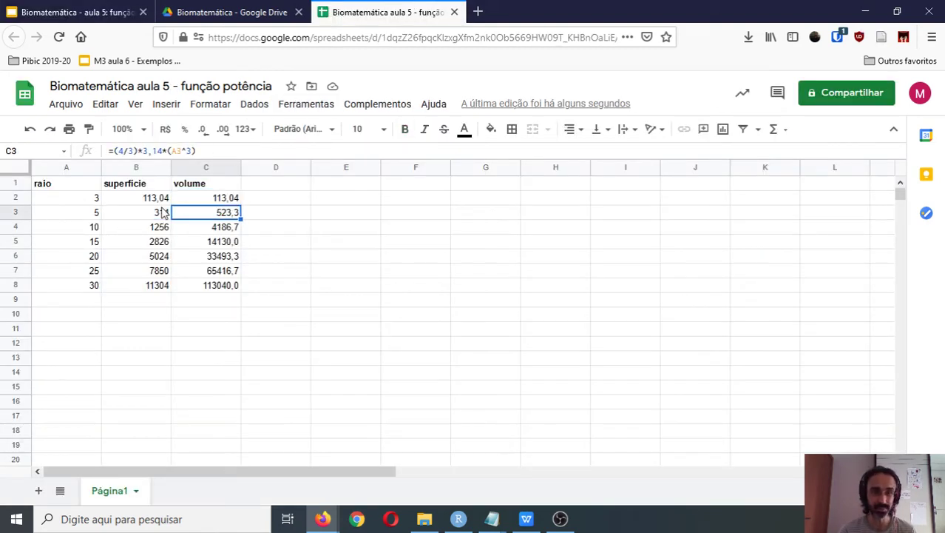
key(Down)
key(Down)
key(Down)
key(Down)
key(Down)
key(Down)
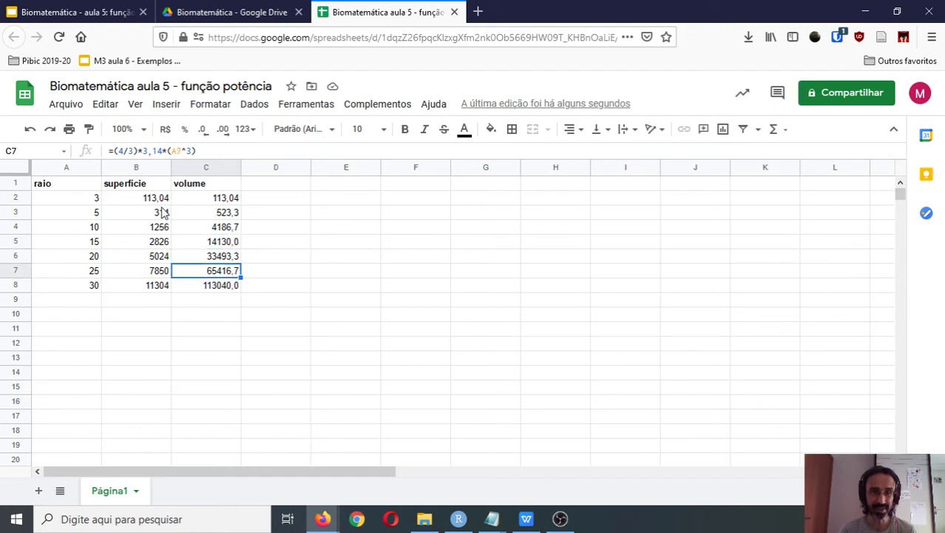
key(Left)
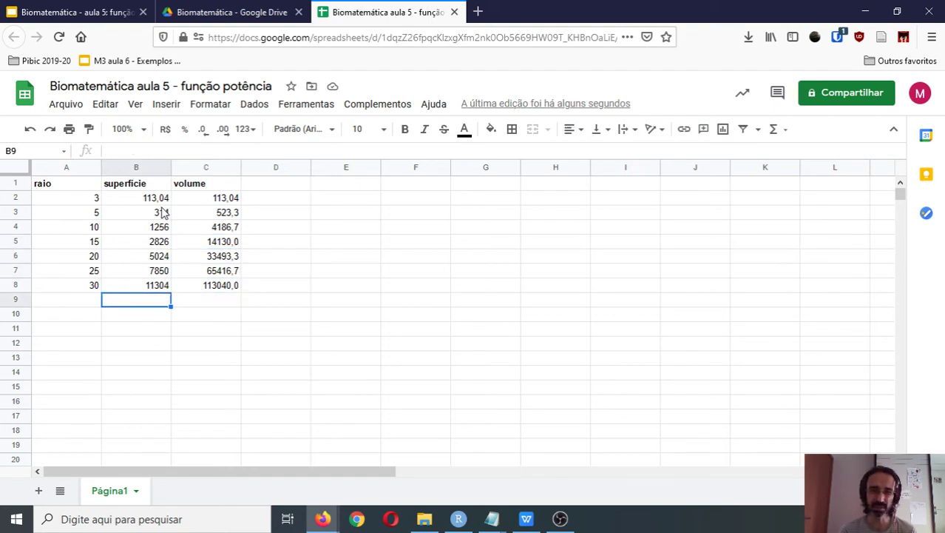
- Add the bold column header "rel. sup/vol" in cell D1
key(Right)
key(Right)
key(Right)
key(Up)
key(Up)
key(Up)
key(Up)
key(Up)
key(Up)
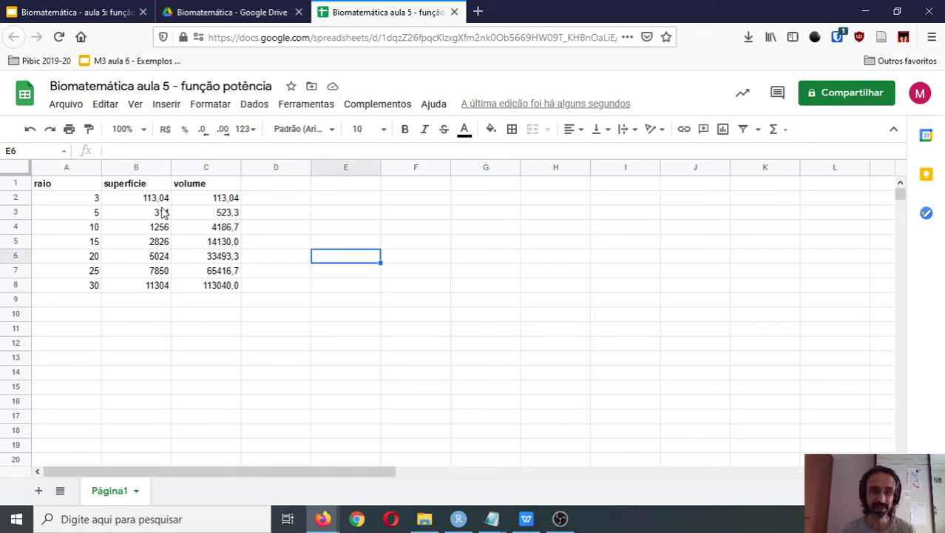
key(Up)
key(Up)
key(Left)
text(rel. su)
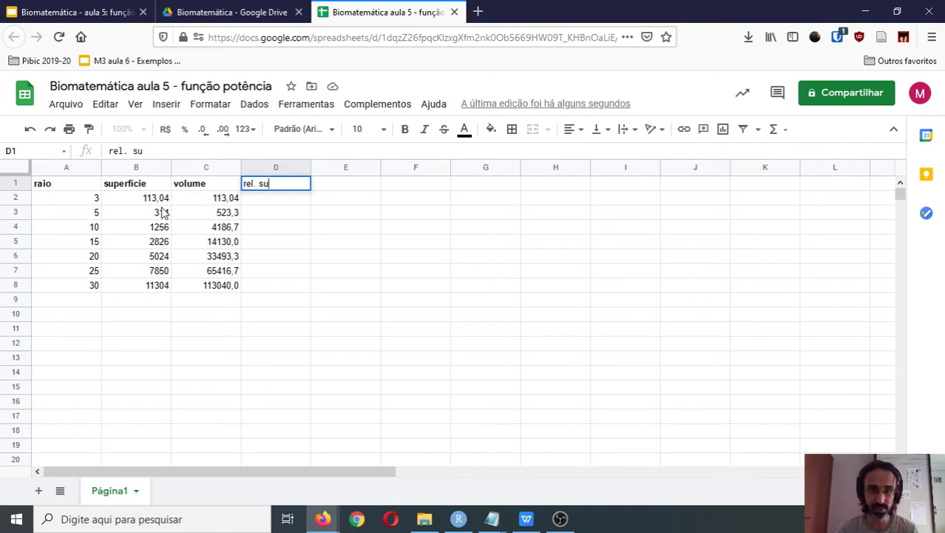
text(p/vol)
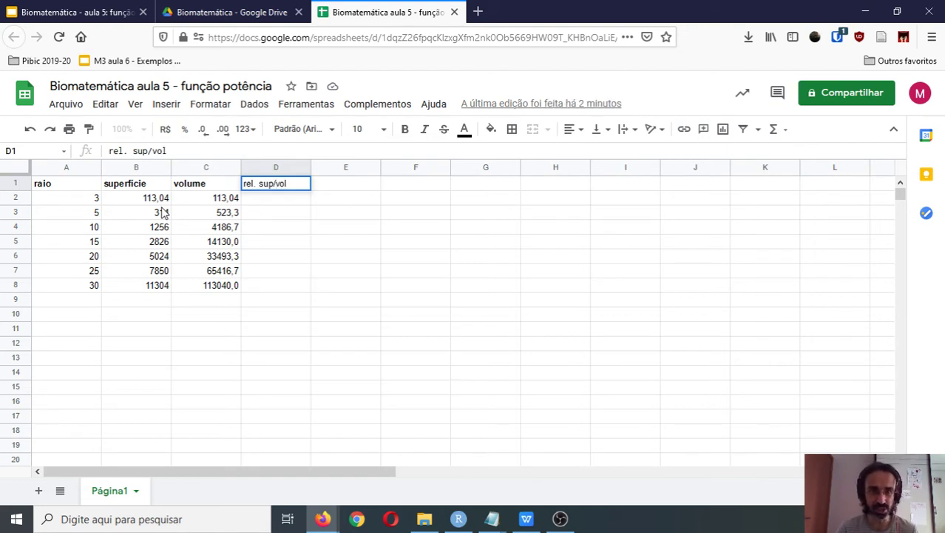
key(Return)
key(Up)
key(ctrl+b)
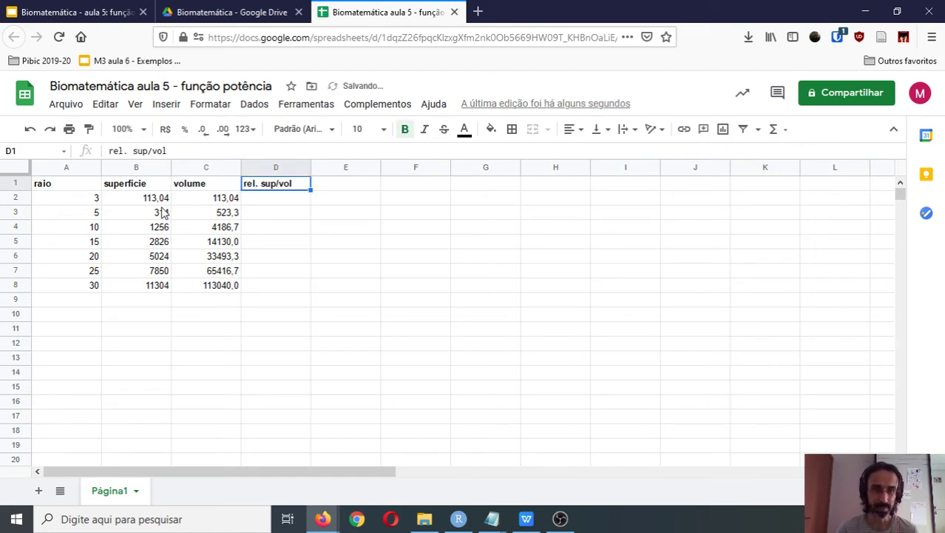
key(Down)
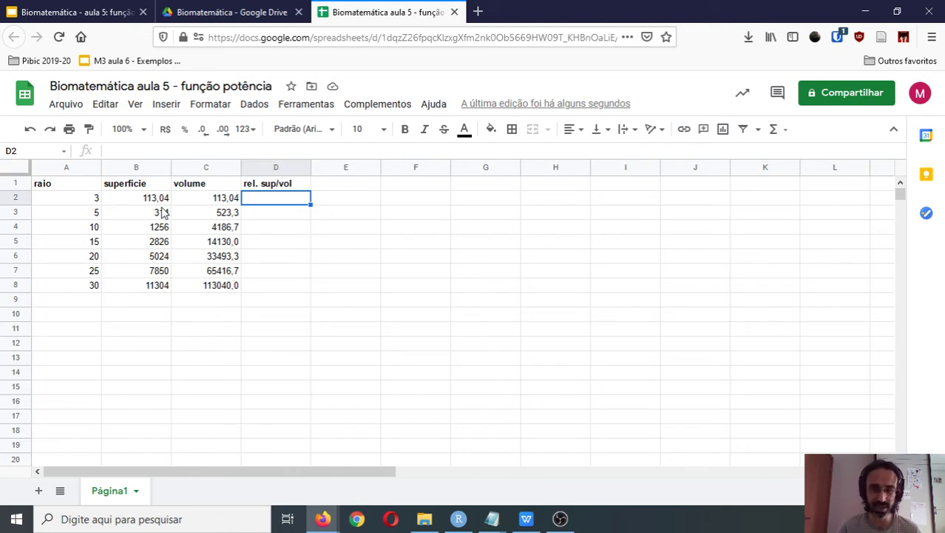
- Calculate the surface-to-volume ratio in cell D2 with the formula =B2/C2, without accepting the suggested autofill
text(=)
key(Left)
key(Left)
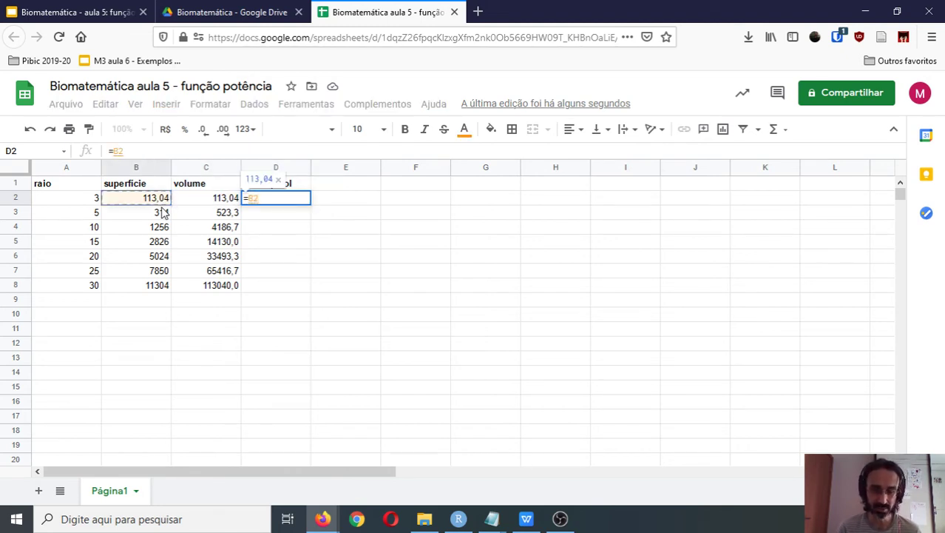
text(/)
key(Left)
key(Return)
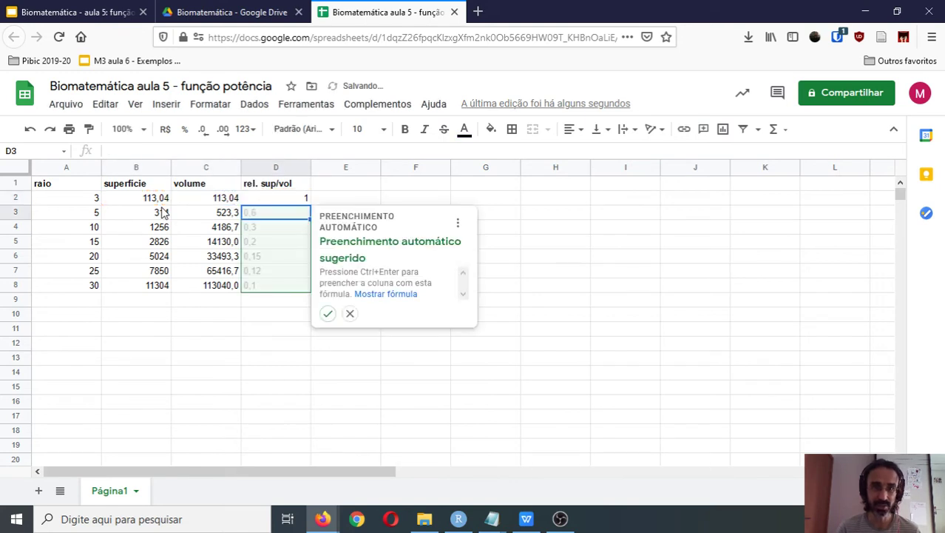
key(Up)
key(Right)
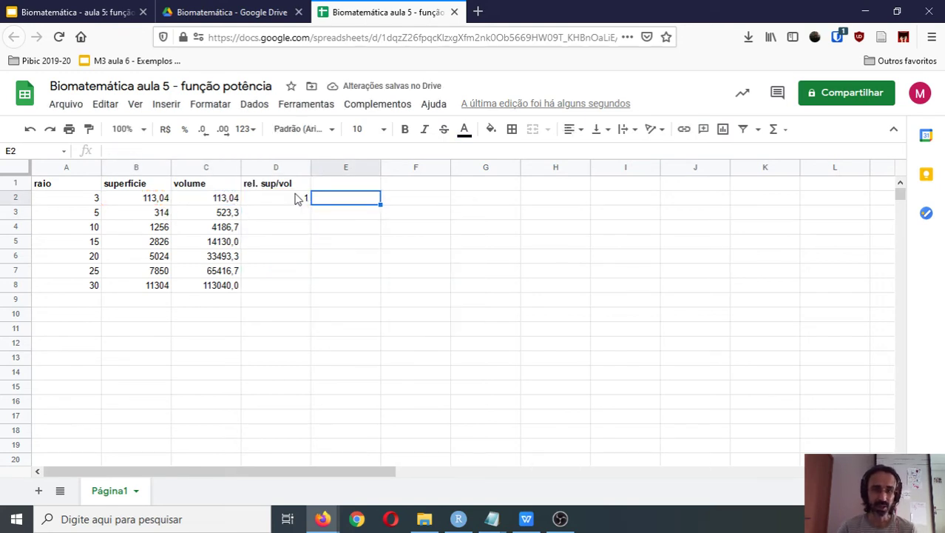
- Copy the ratio formula from D2 into D3, check it against the radius 5 row, and fill it down through D8
click(296, 198)
drag(310, 202, 311, 216)
click(349, 221)
key(Left)
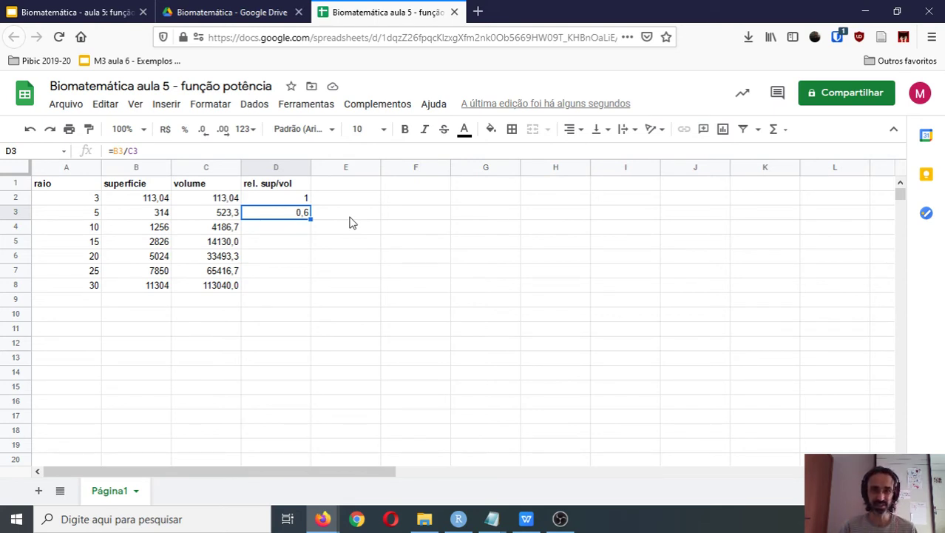
key(Left)
key(Left)
key(Left)
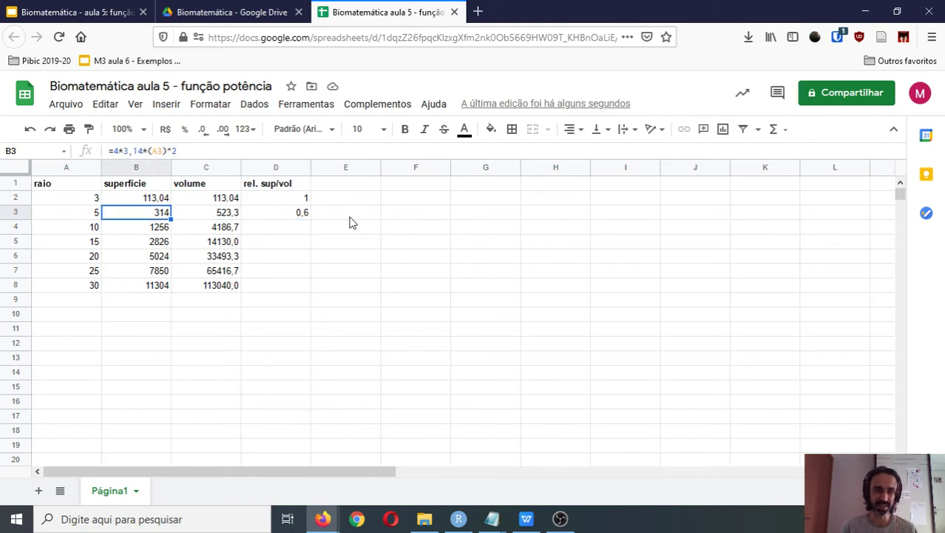
key(Right)
key(Right)
key(Right)
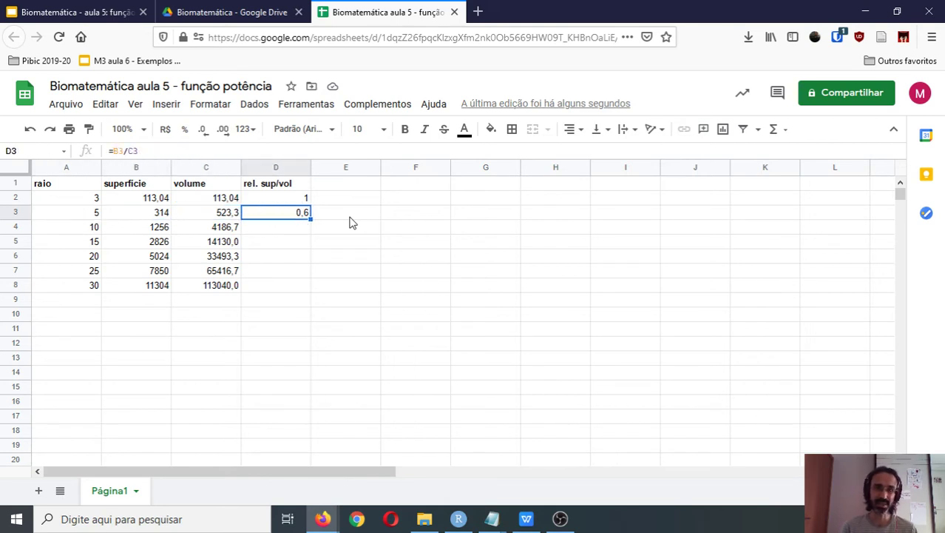
double_click(310, 217)
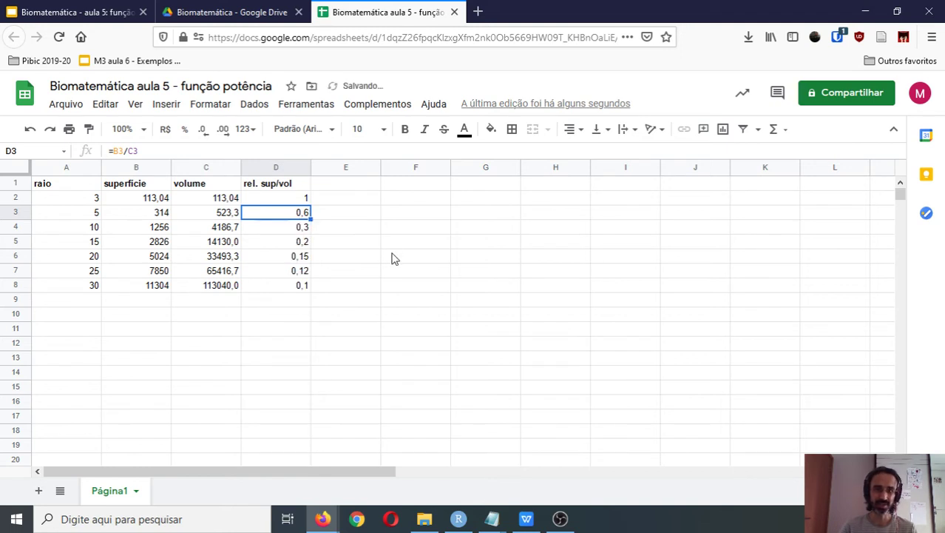
- Compare the surface, volume and ratio values in the row for the radius of 30
key(Down)
key(Down)
key(Down)
key(Down)
key(Down)
key(Left)
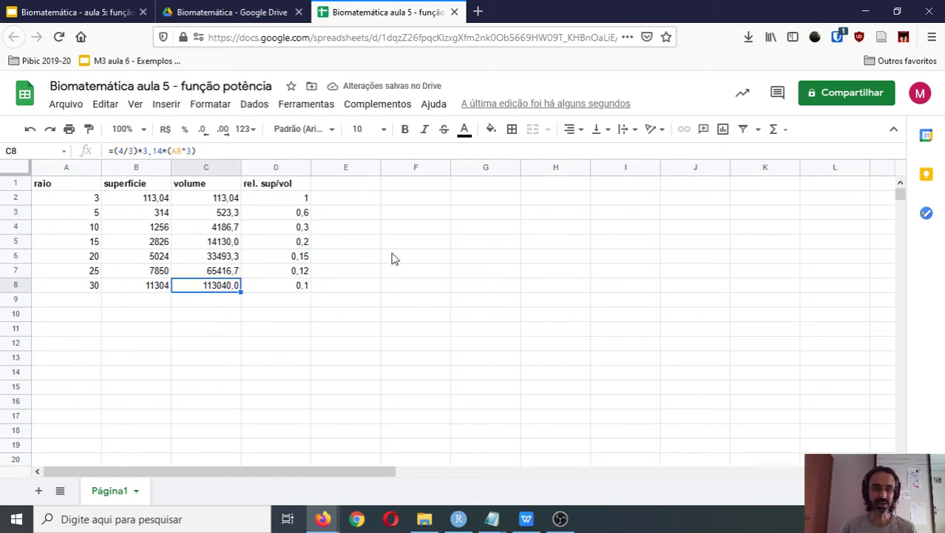
key(Left)
key(Left)
key(Right)
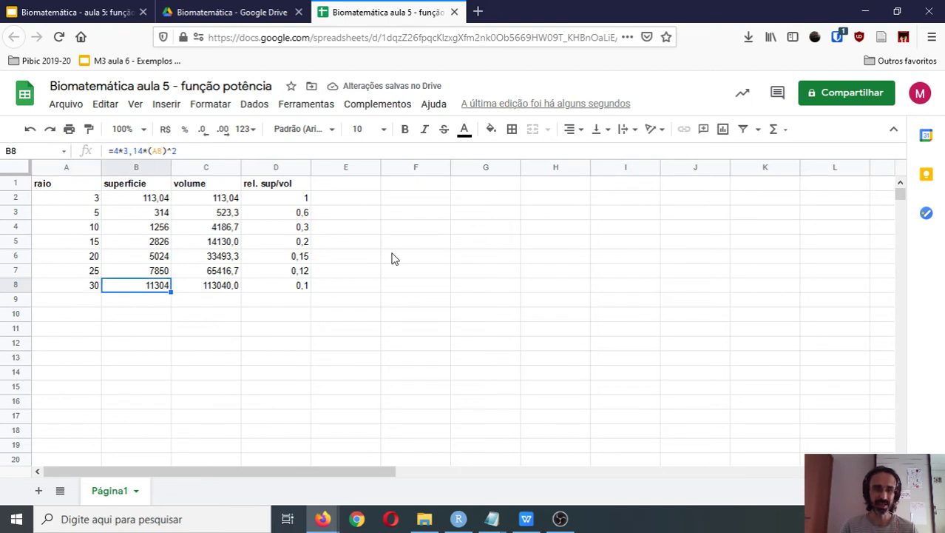
key(shift+Right)
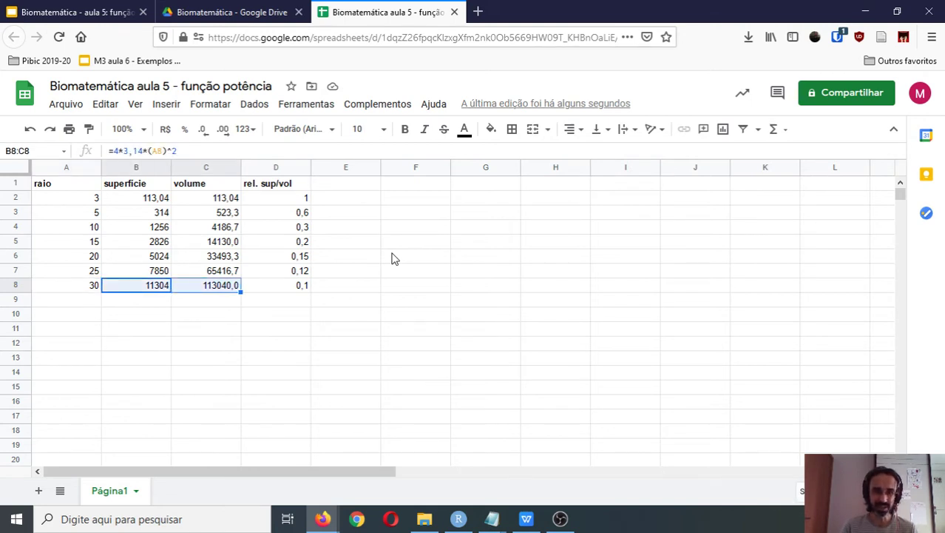
key(Left)
key(Right)
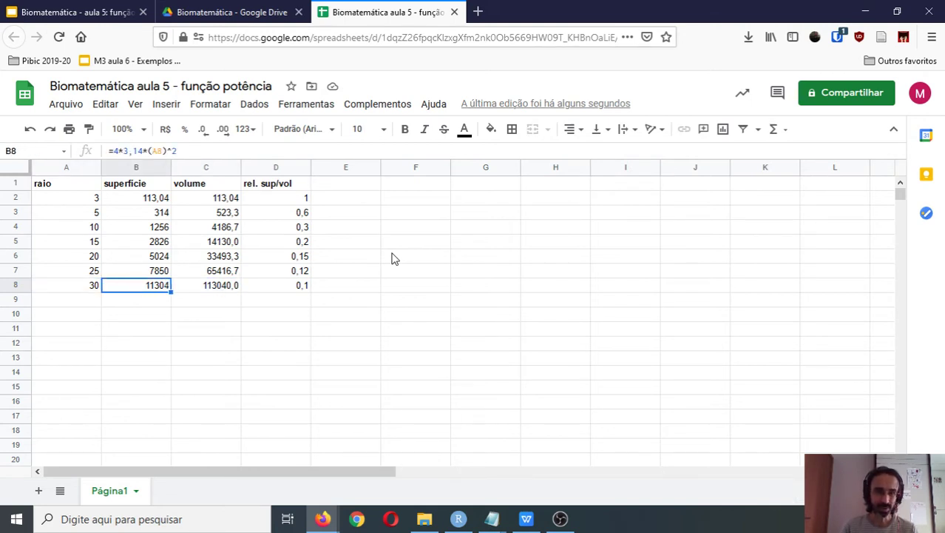
- Display the volume in cell C8 without decimal places
key(Right)
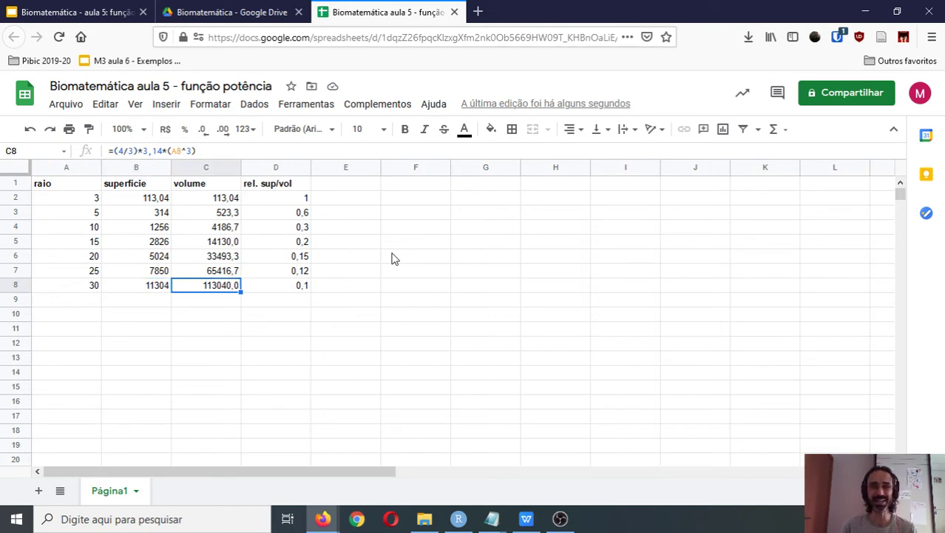
click(224, 134)
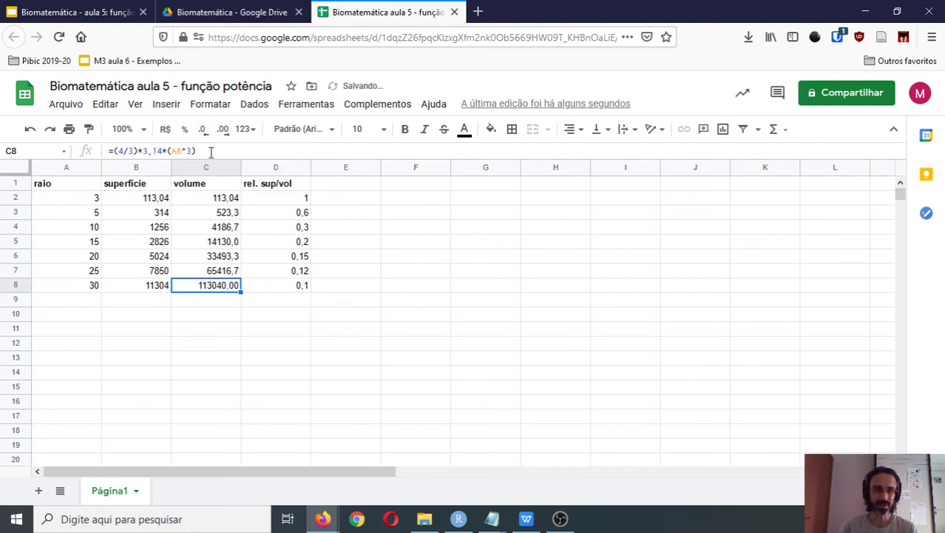
click(203, 133)
click(203, 133)
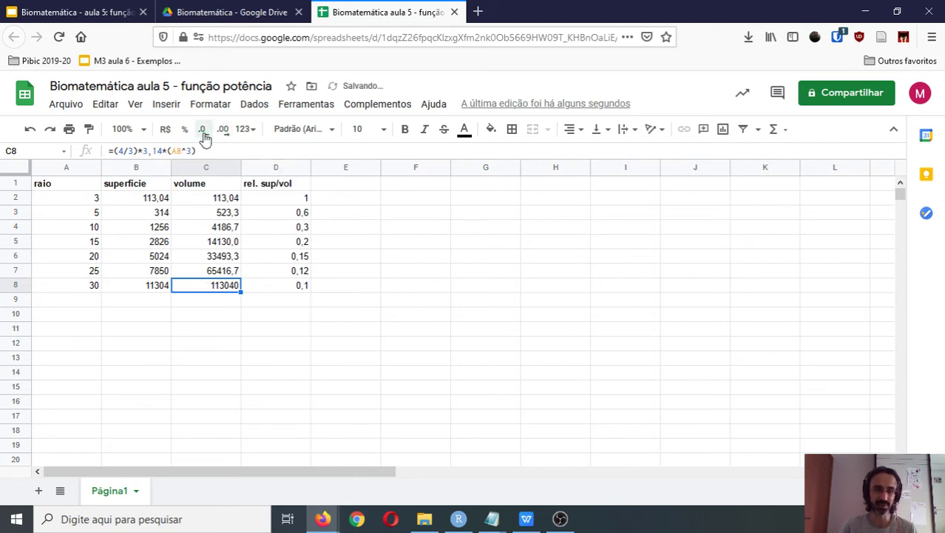
- Examine the ratio in D8 against the reformatted volume in C8 and the surface in B8
key(Right)
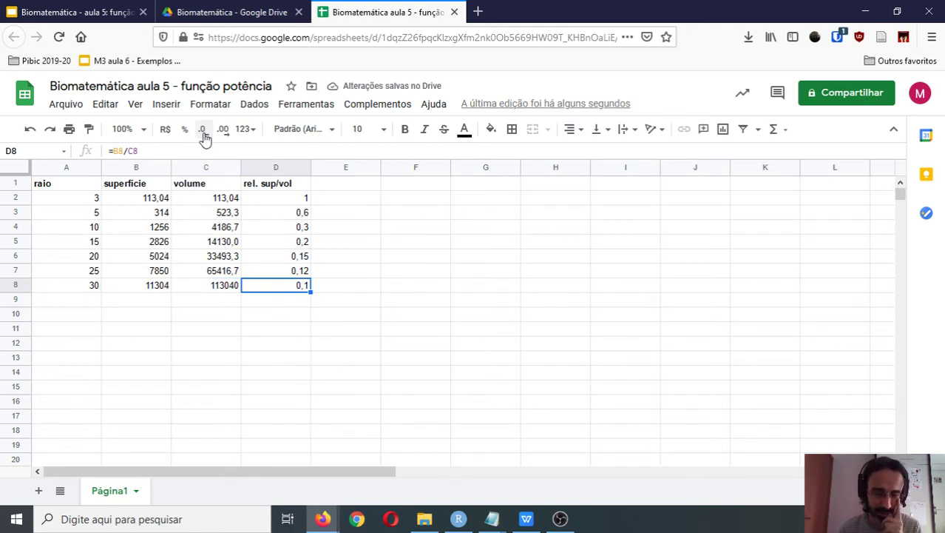
key(Left)
key(Left)
key(Left)
key(Right)
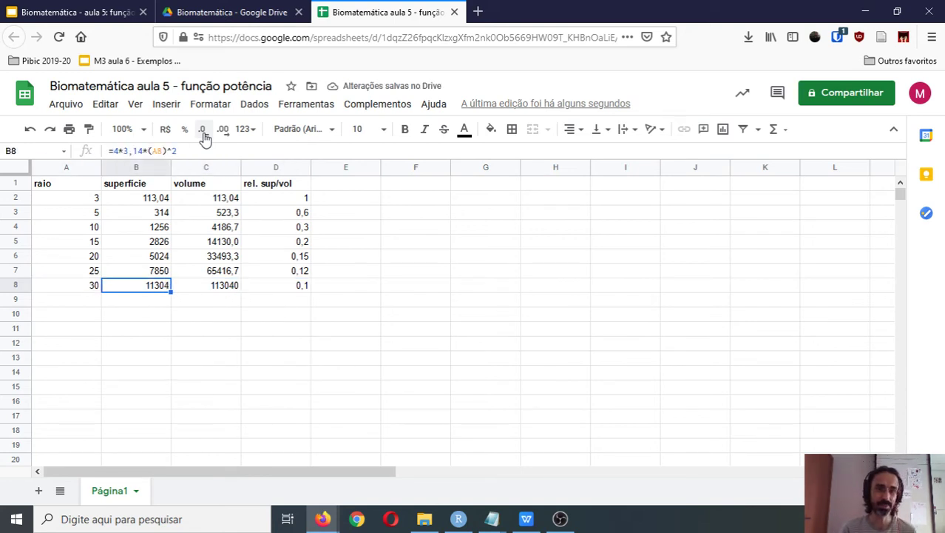
key(Right)
key(Right)
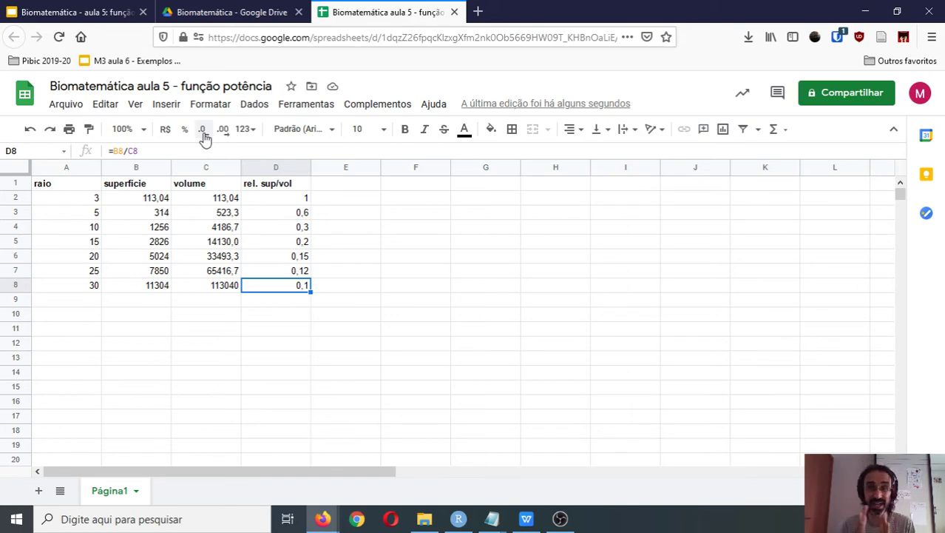
- Switch to the Google Slides presentation, present it from the sphere formulas slide and advance to the "Depois da planilha" slide
click(37, 7)
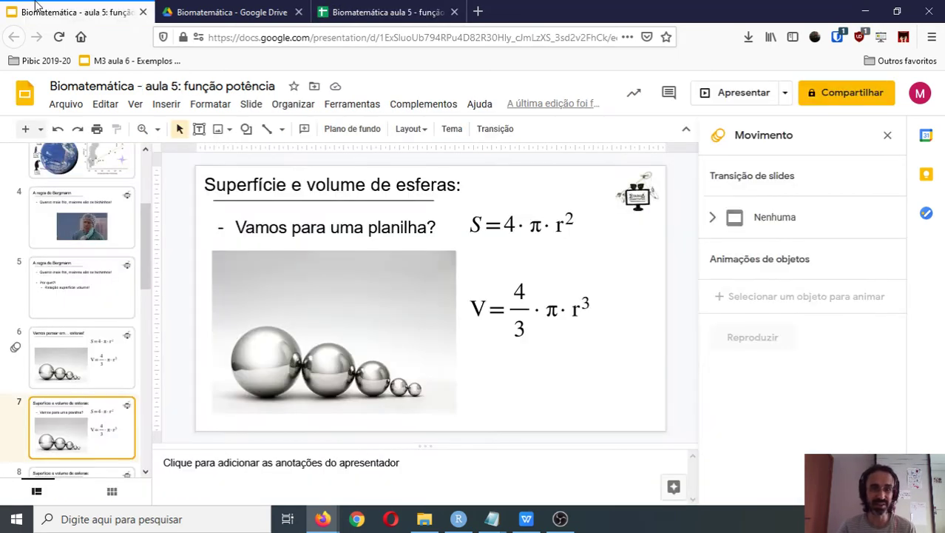
click(402, 7)
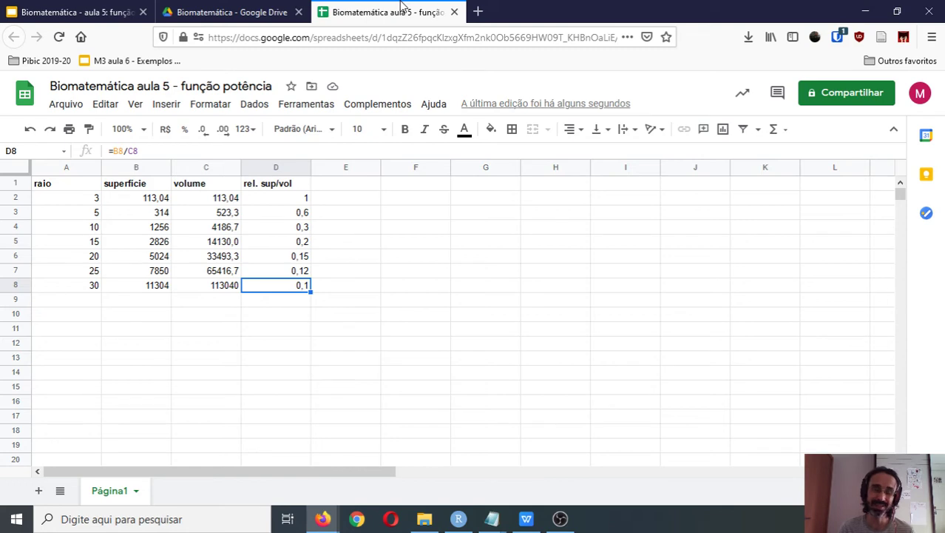
click(111, 10)
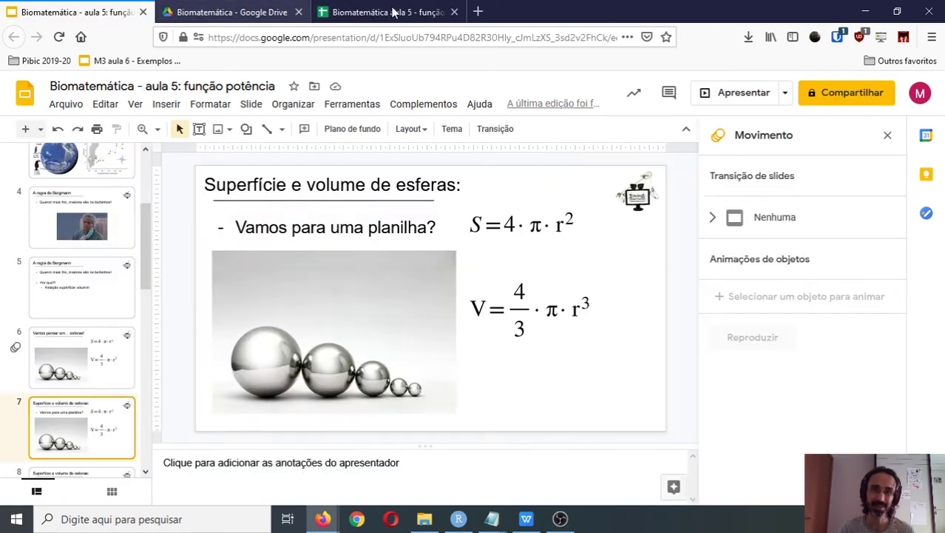
click(698, 92)
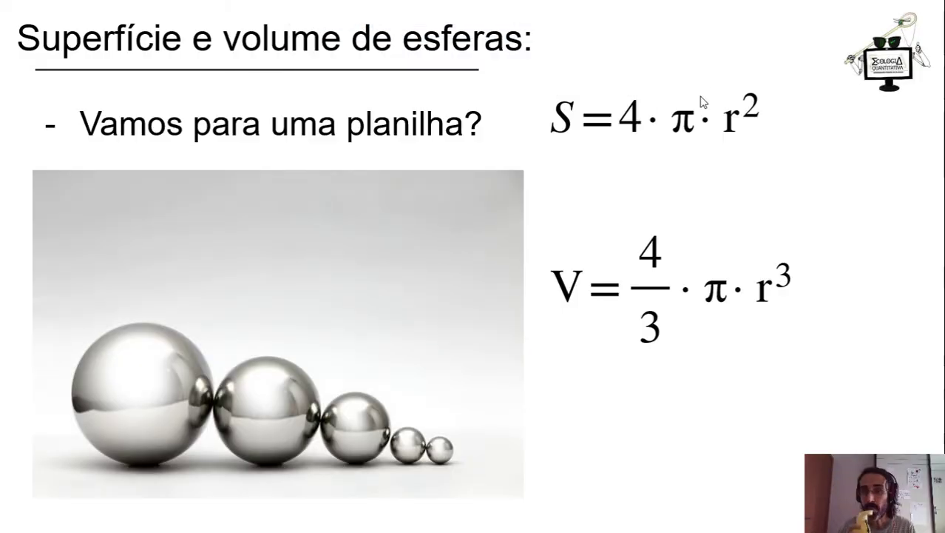
key(Right)
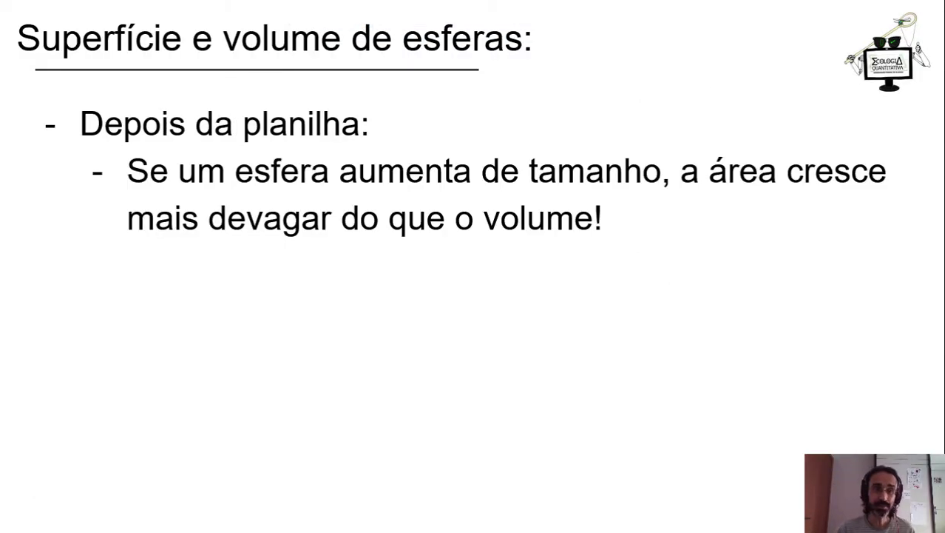
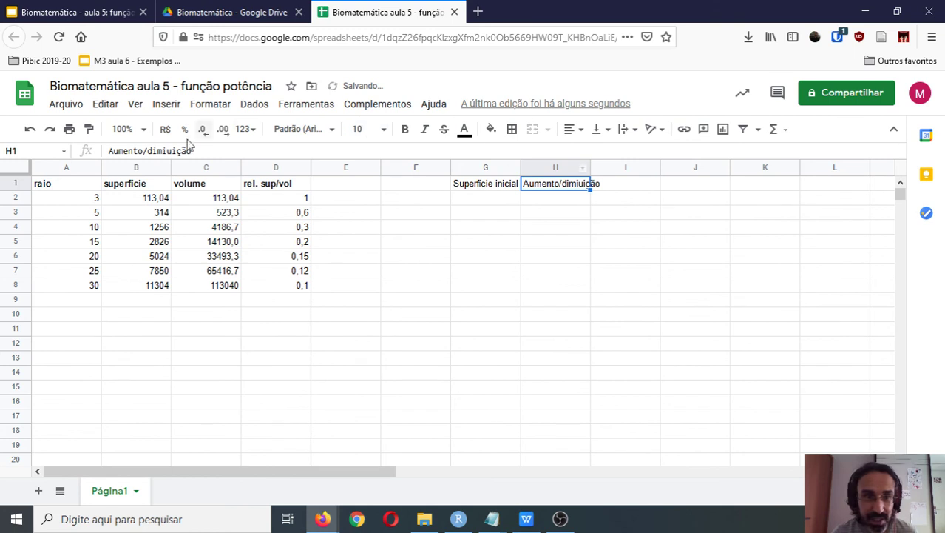
- Correct the spelling of the header in H1 to "Aumento/diminuição" and widen column H to fit it
click(169, 151)
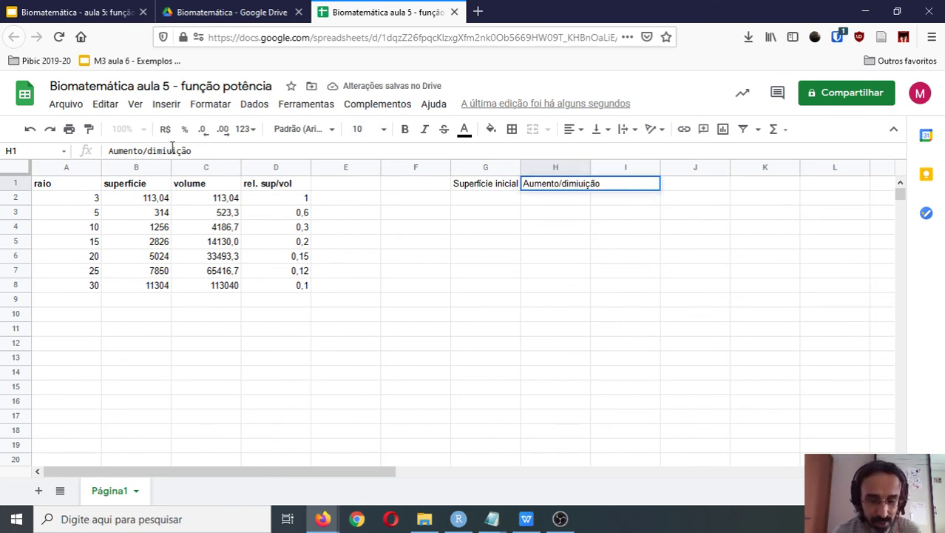
text(n)
key(Return)
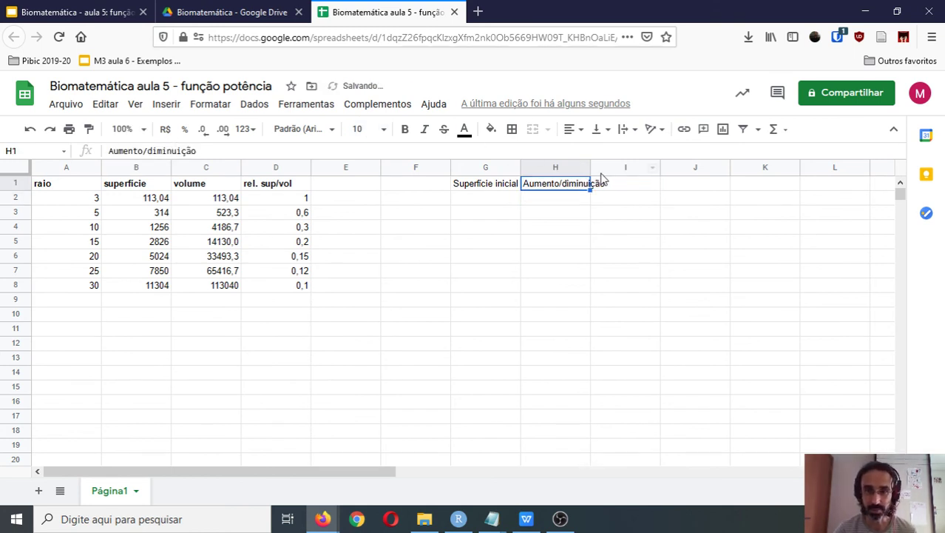
drag(591, 169, 606, 169)
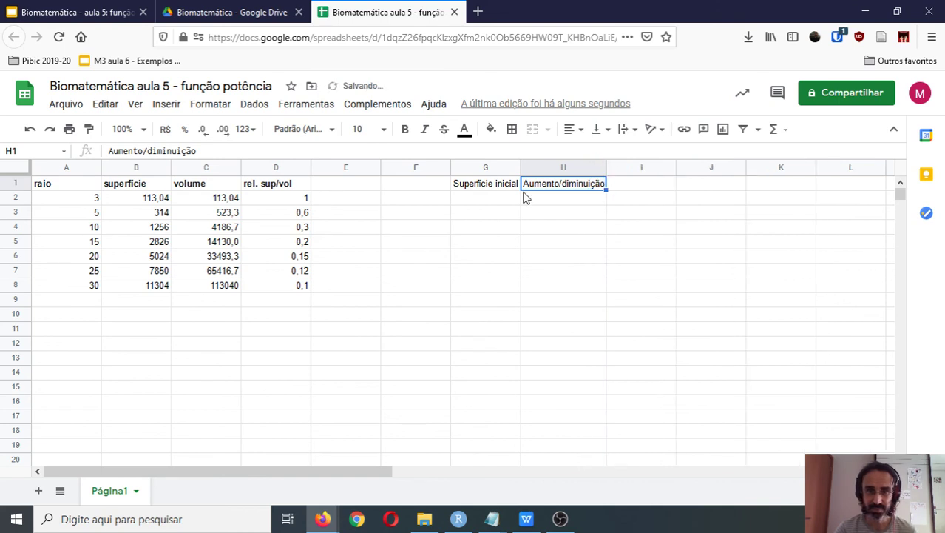
- Enter the symbol S in G2 under "Superfície inicial" and the symbol c in H2 under "Aumento/diminuição"
click(501, 202)
text(S)
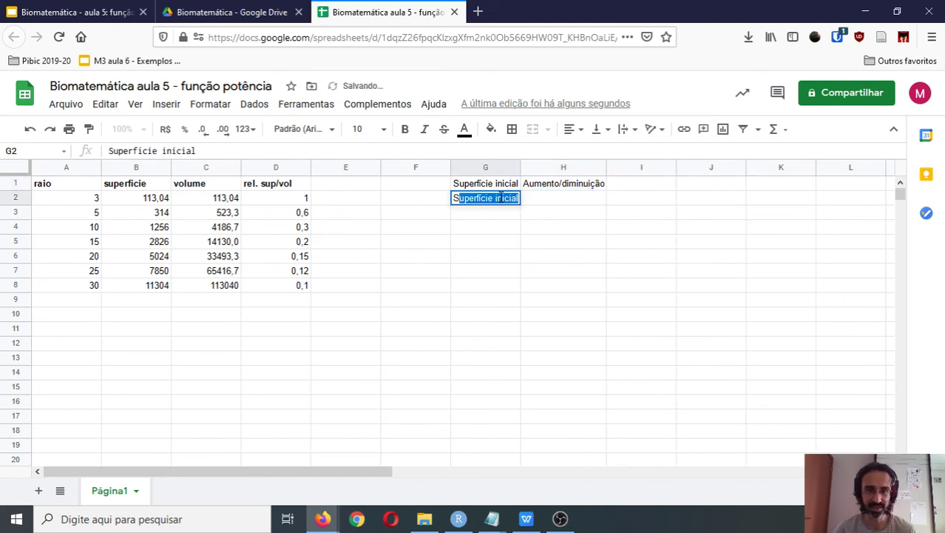
key(Delete)
key(Tab)
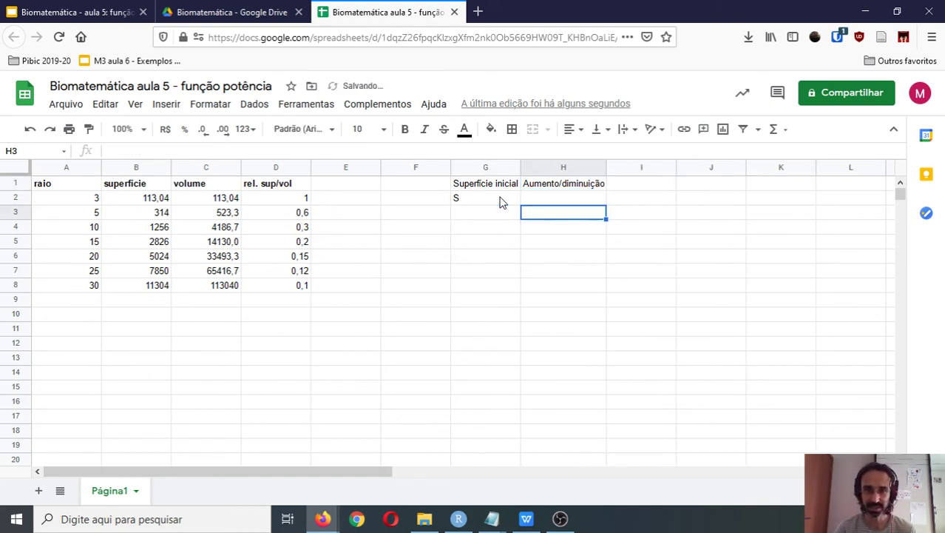
text(c)
key(Tab)
- Add the header "Superfície final" in cell I1 with the symbol S' below it in I2
key(Up)
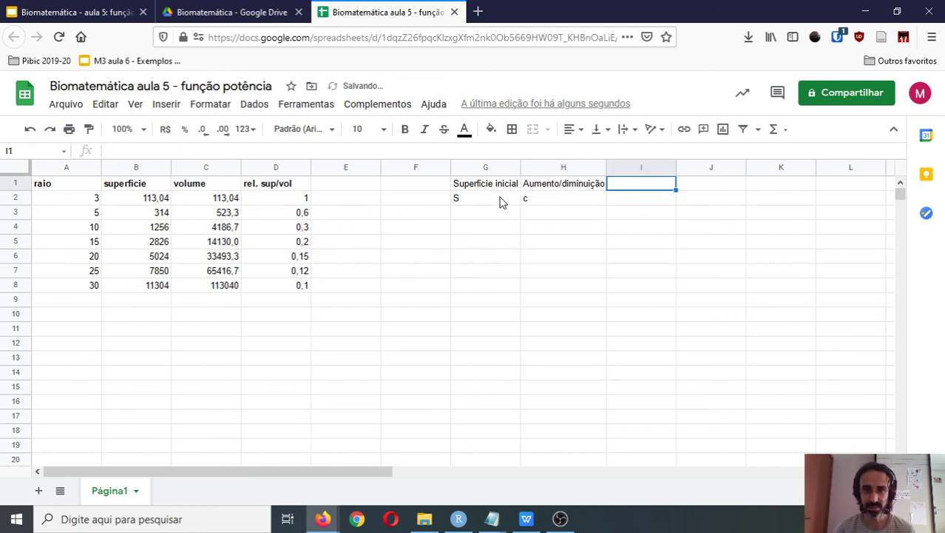
text(Superfí)
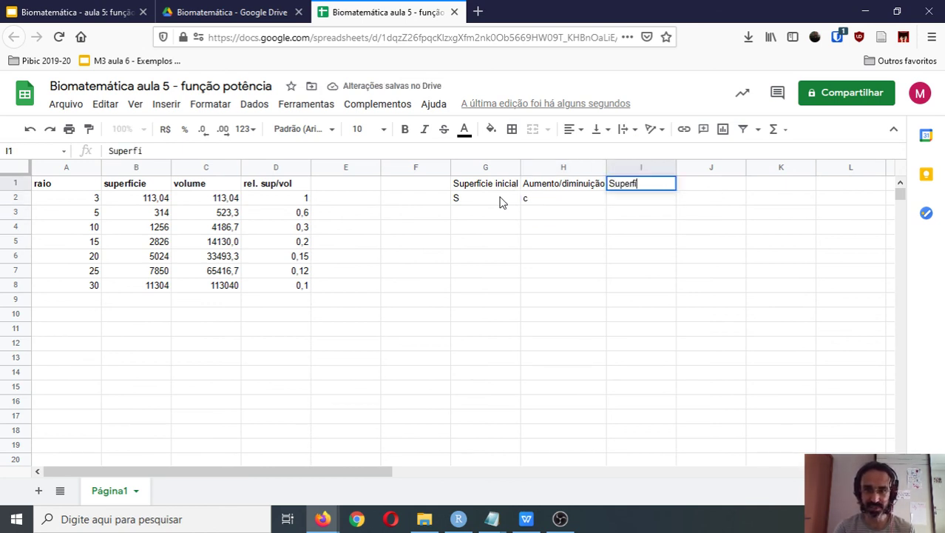
text(cie final)
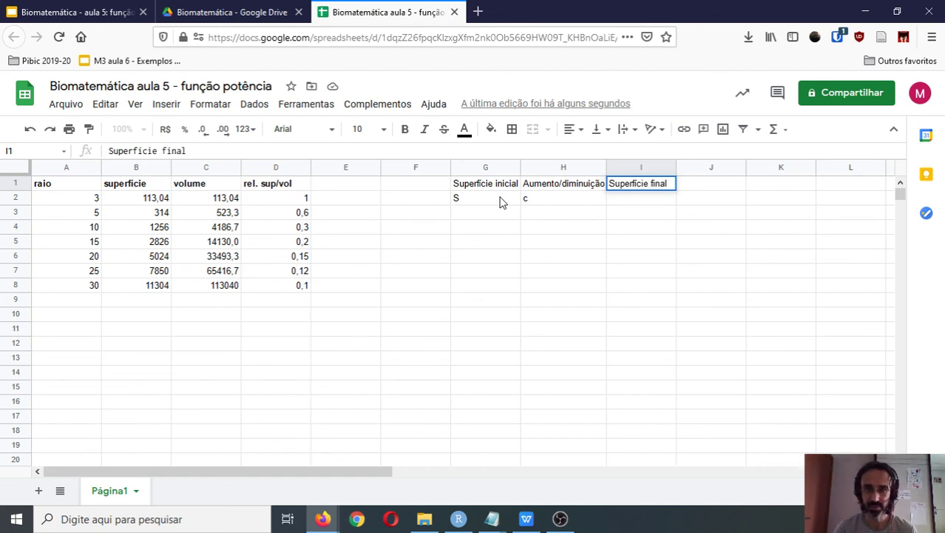
key(Return)
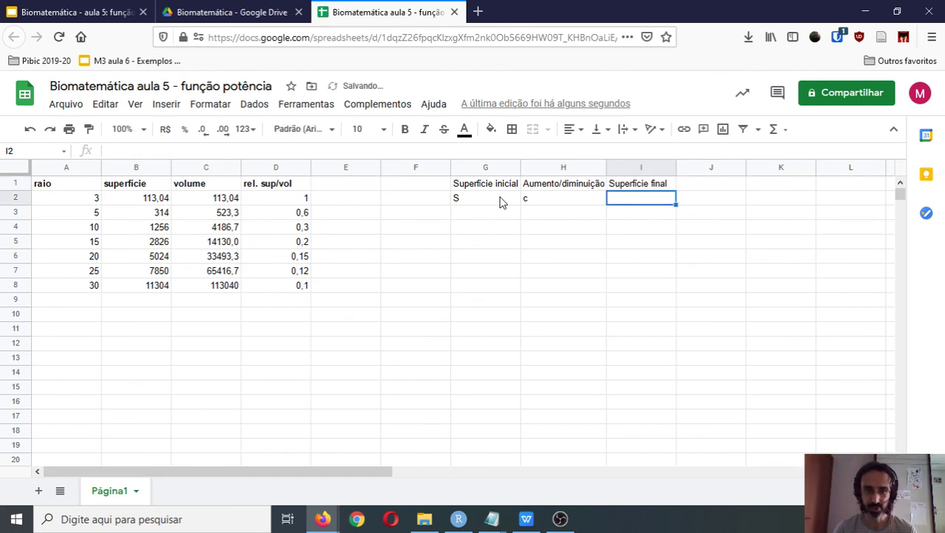
text(S')
key(Return)
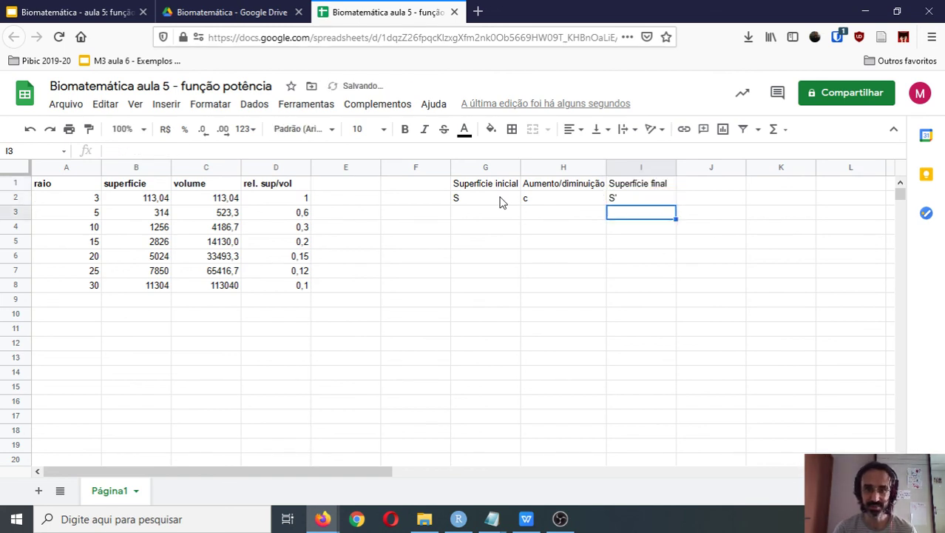
- Switch to the Google Slides presentation and present the slide "Criaturas de vários tamanhos e formas!" to view its scaling formulas
click(133, 12)
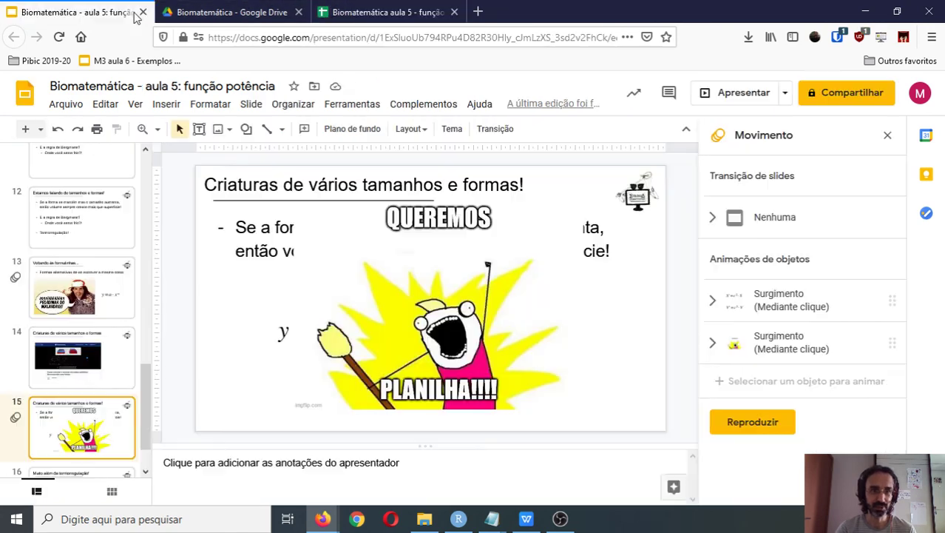
click(716, 91)
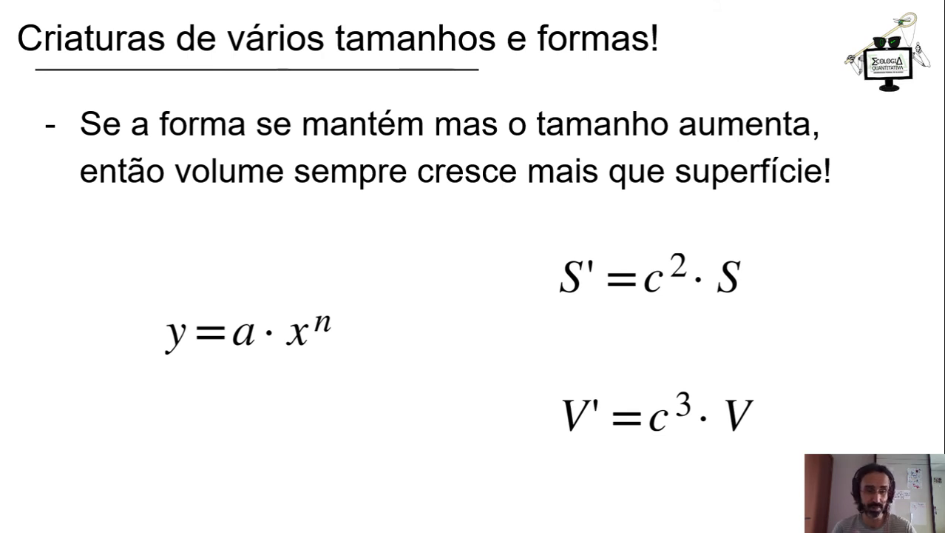
- Leave the slide presentation, return to the Google Sheets spreadsheet and bold the headers in G1:I1
key(Escape)
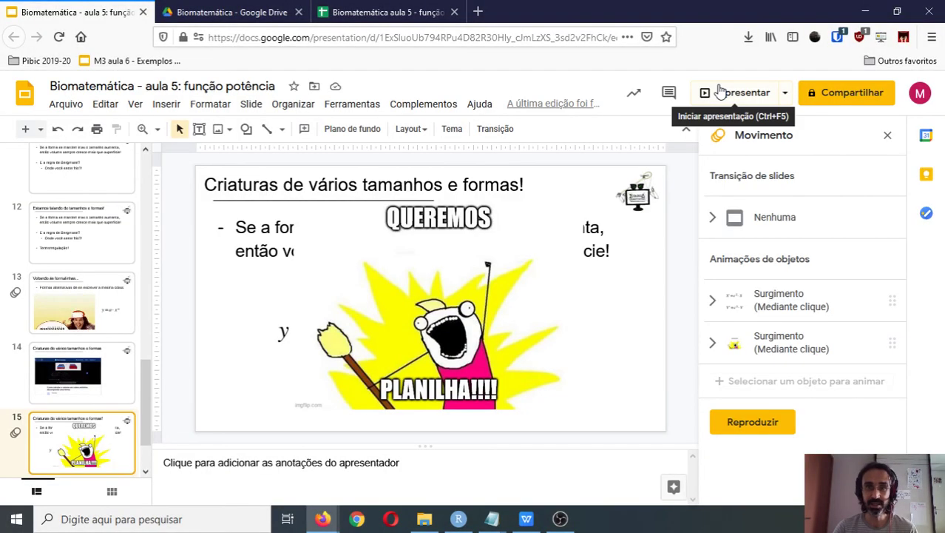
click(385, 12)
key(Left)
key(Left)
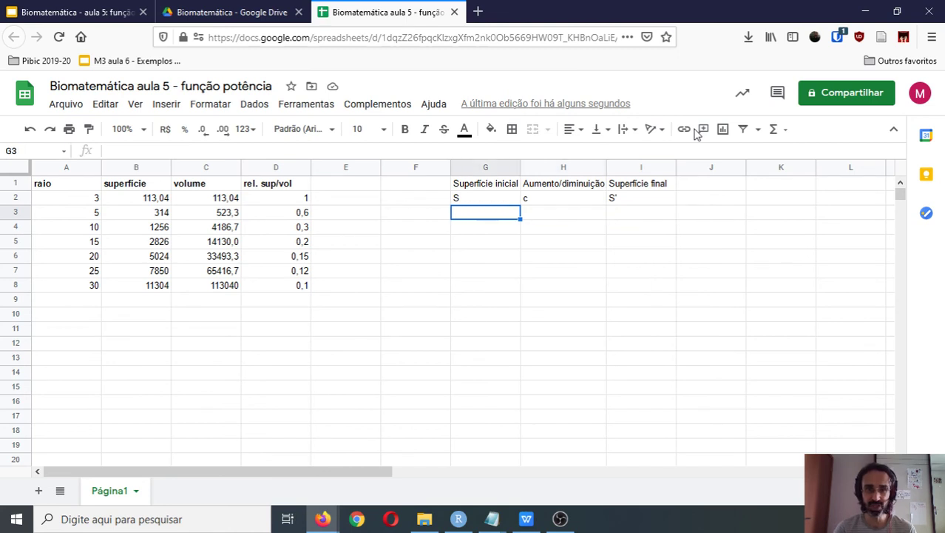
key(Up)
key(Up)
key(shift+Right)
key(shift+Right)
key(ctrl+b)
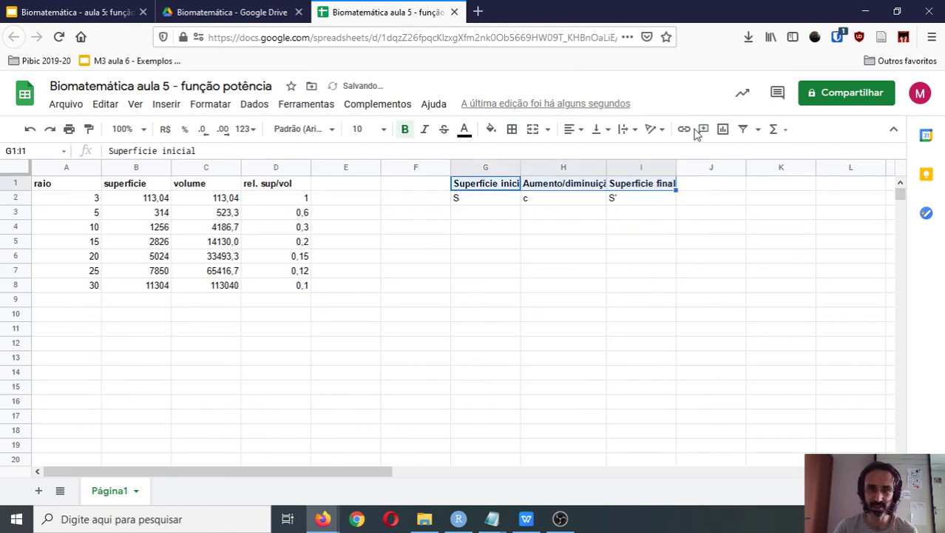
- Fit the widths of columns G and H to their bold headers
key(Down)
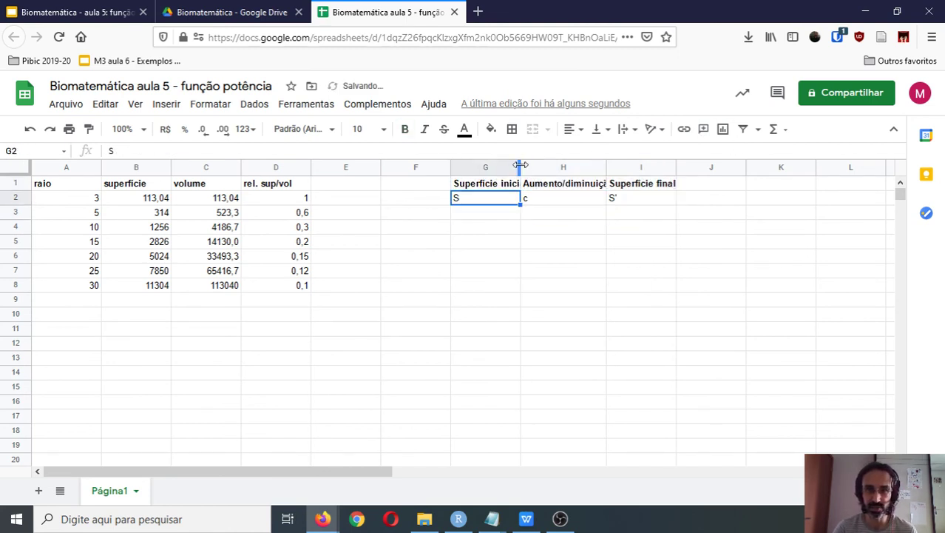
double_click(518, 168)
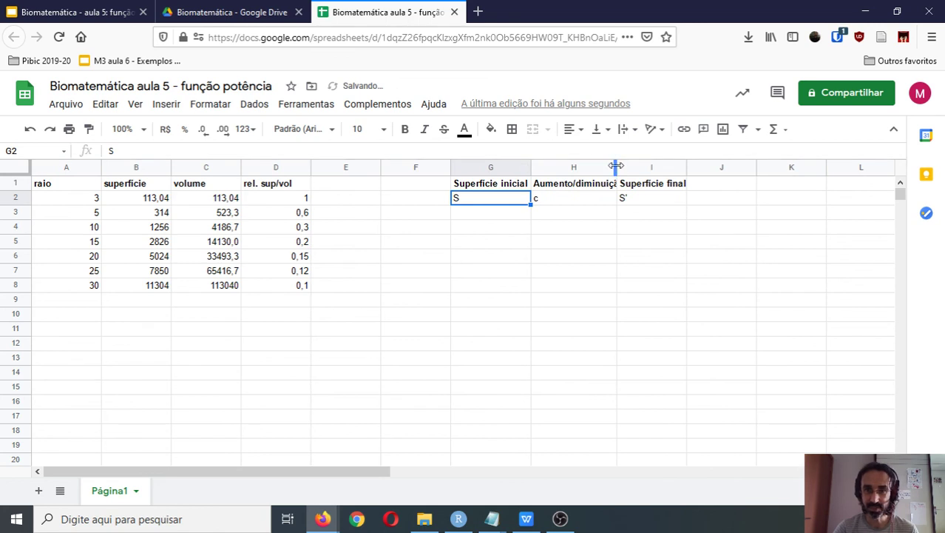
double_click(616, 167)
- Enter an initial surface of 100 in G3 and a factor c of 2 in H3
key(Down)
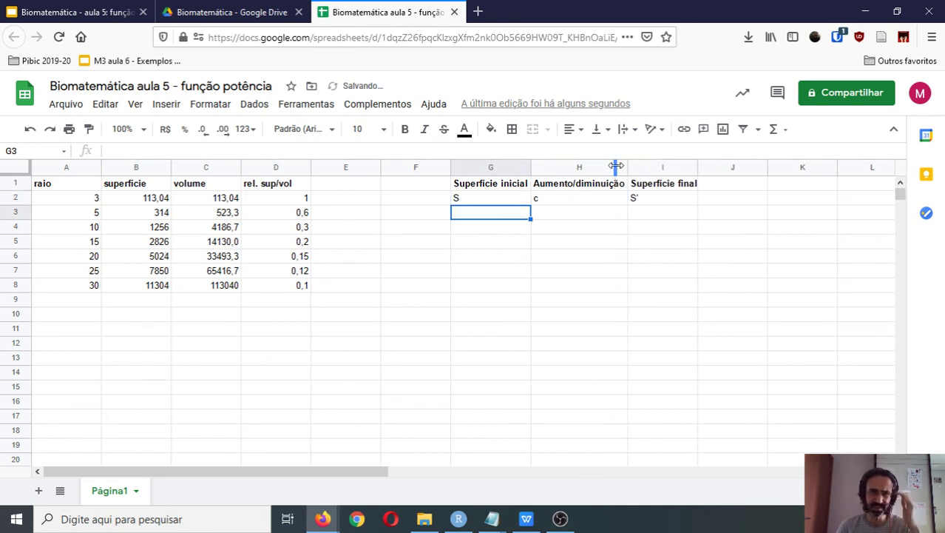
text(100)
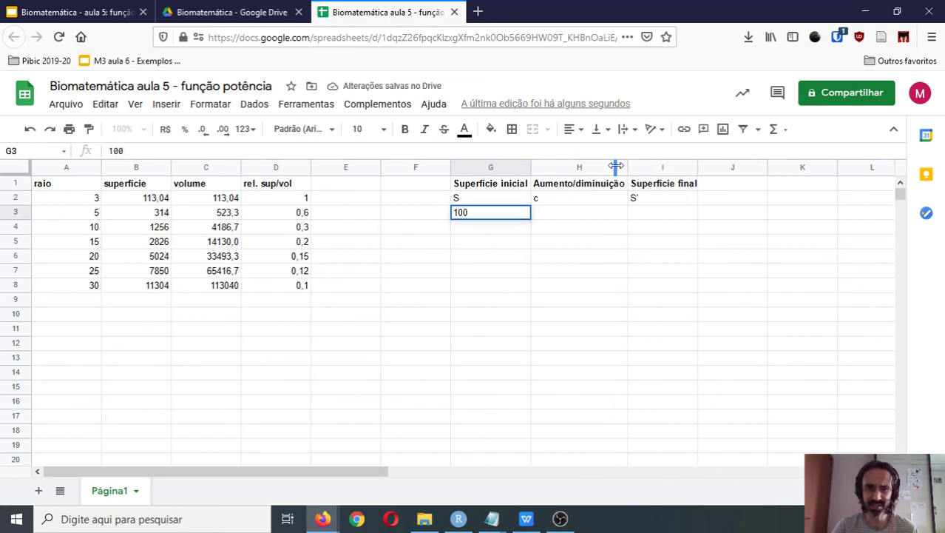
key(Return)
key(Right)
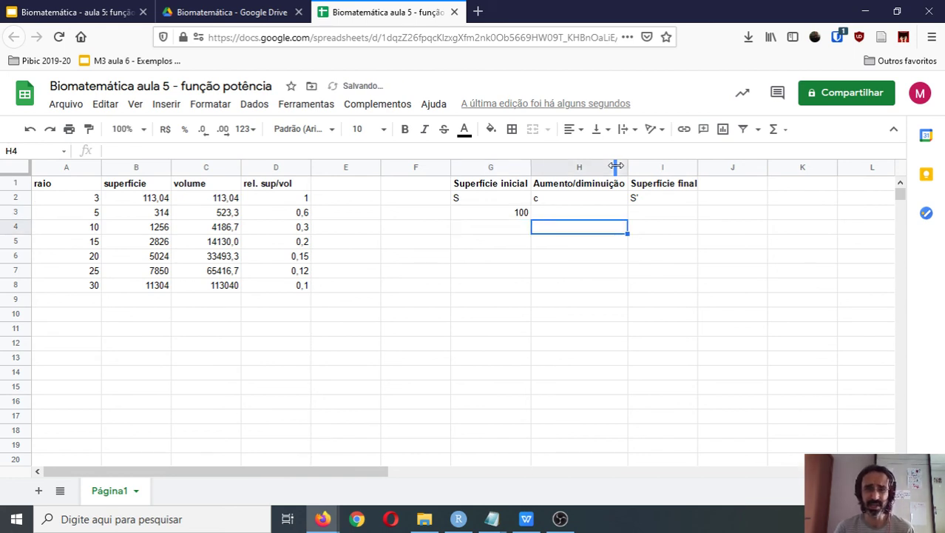
key(Up)
text(2)
key(Tab)
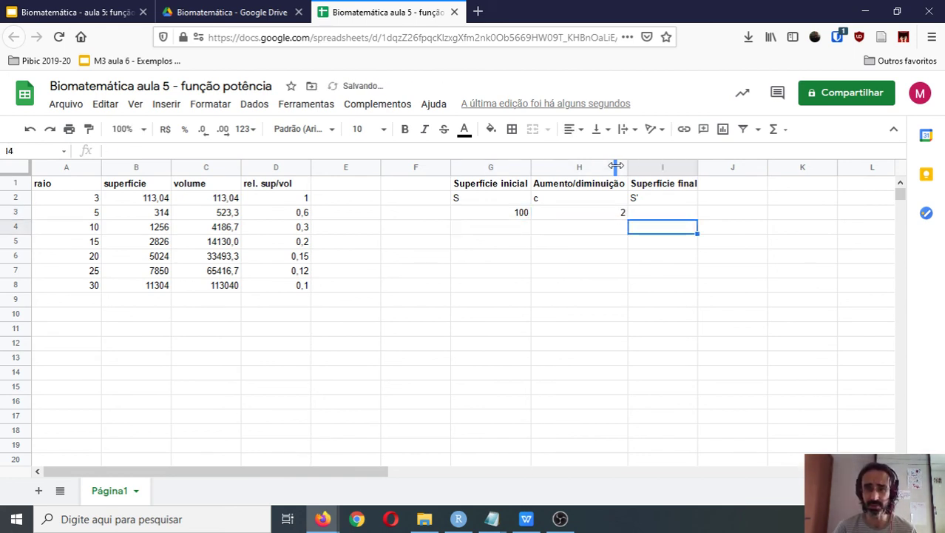
- Try the formula =G3*H3(^2) in I3 to calculate the final surface
text(=)
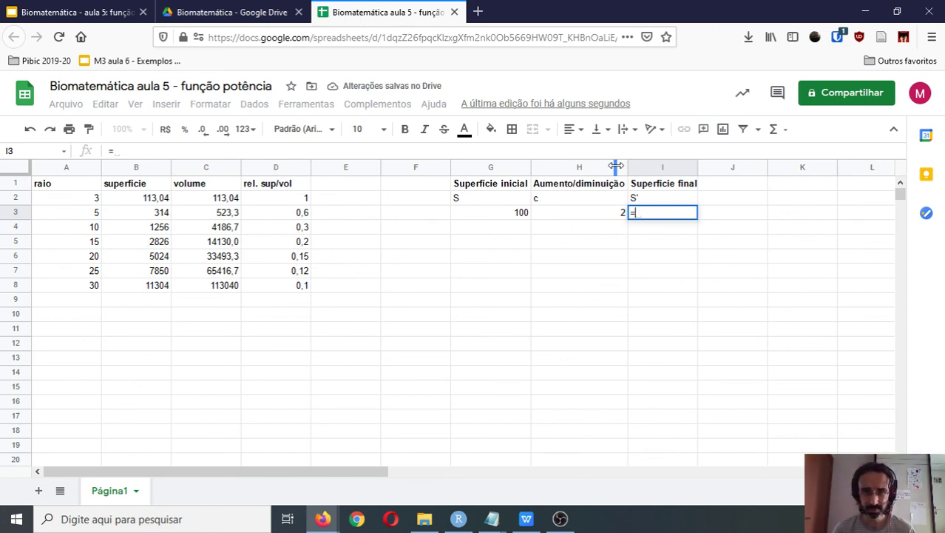
key(Left)
key(Left)
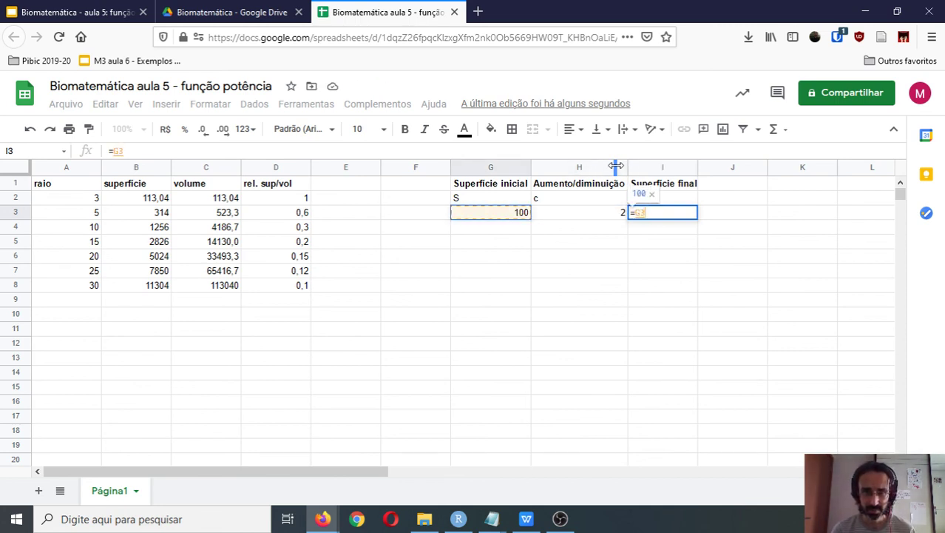
text(*)
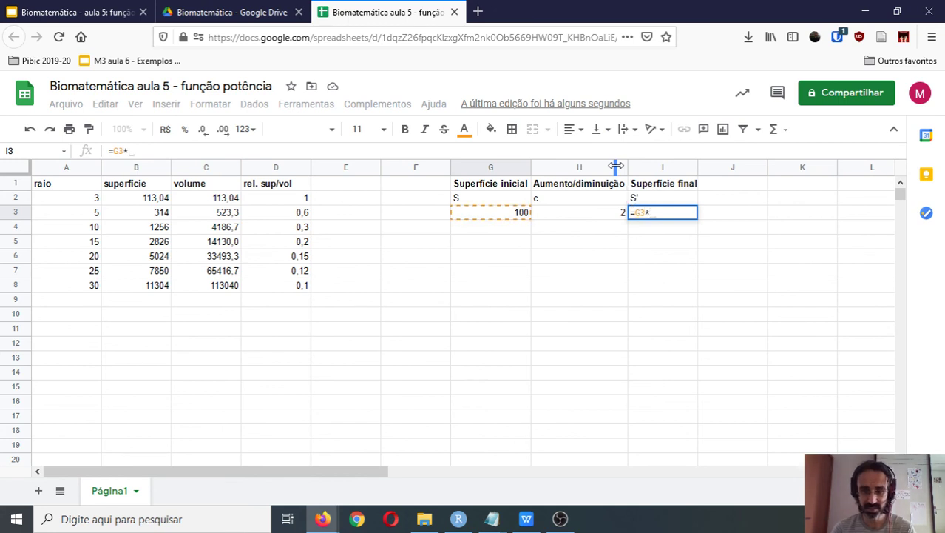
key(Left)
text((^2)
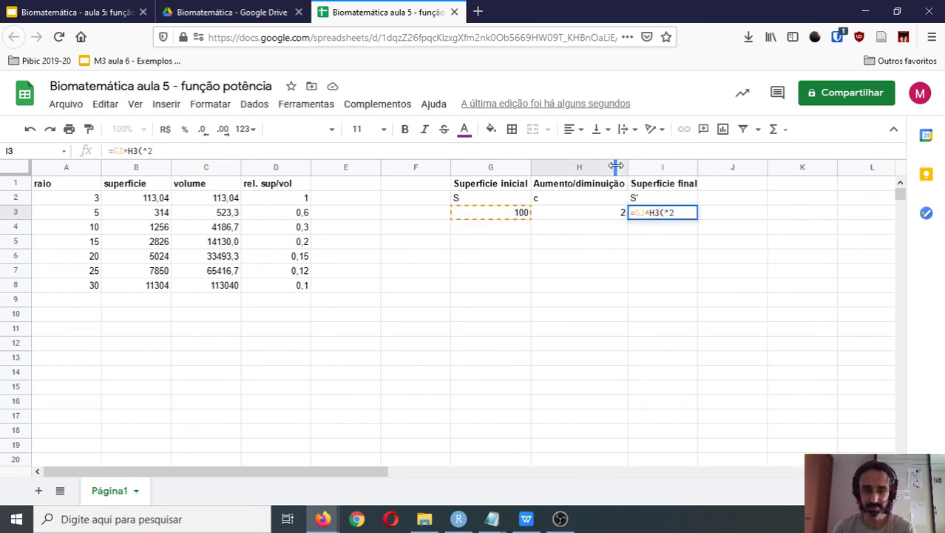
text())
key(Return)
key(Up)
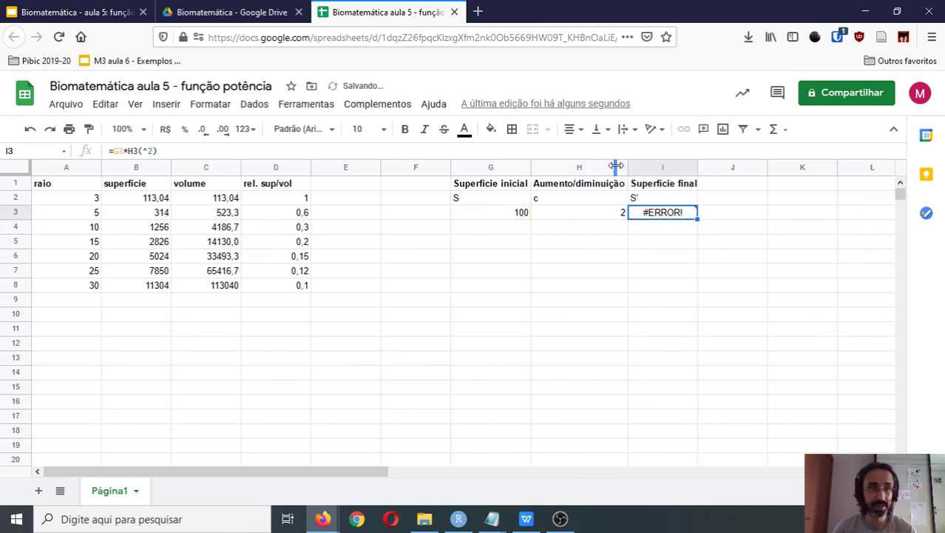
- Try to rework the formula in I3 with H3 inside the parentheses, and clear the cell
click(293, 151)
key(BackSpace)
key(BackSpace)
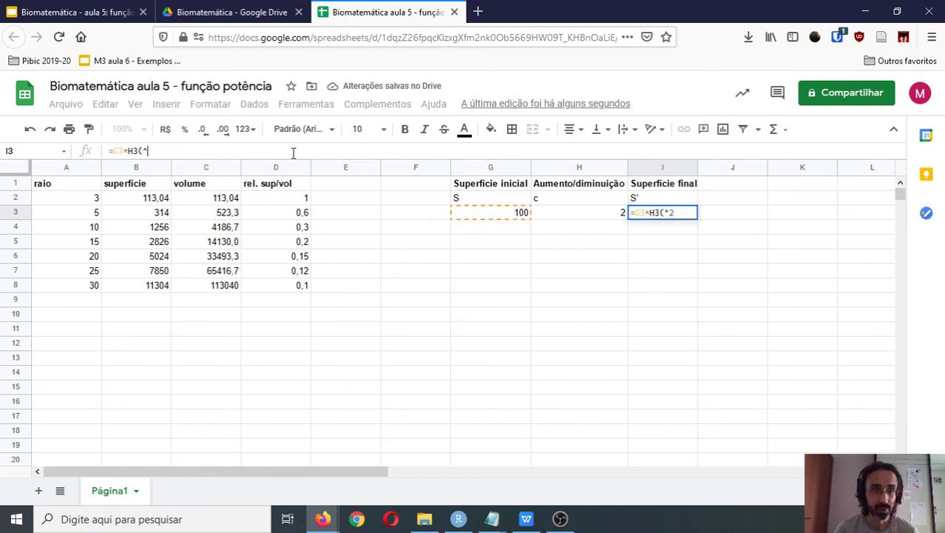
key(BackSpace)
key(BackSpace)
key(BackSpace)
key(BackSpace)
text(()
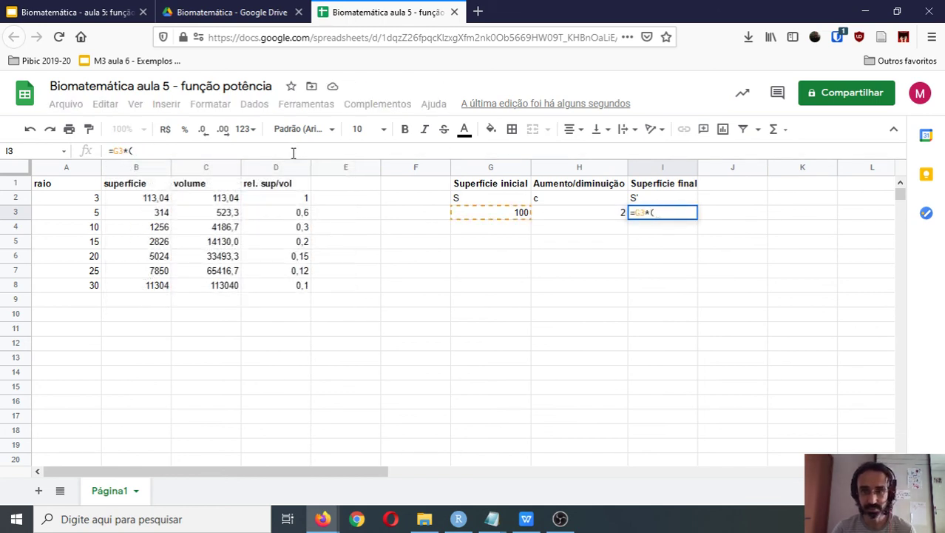
click(596, 214)
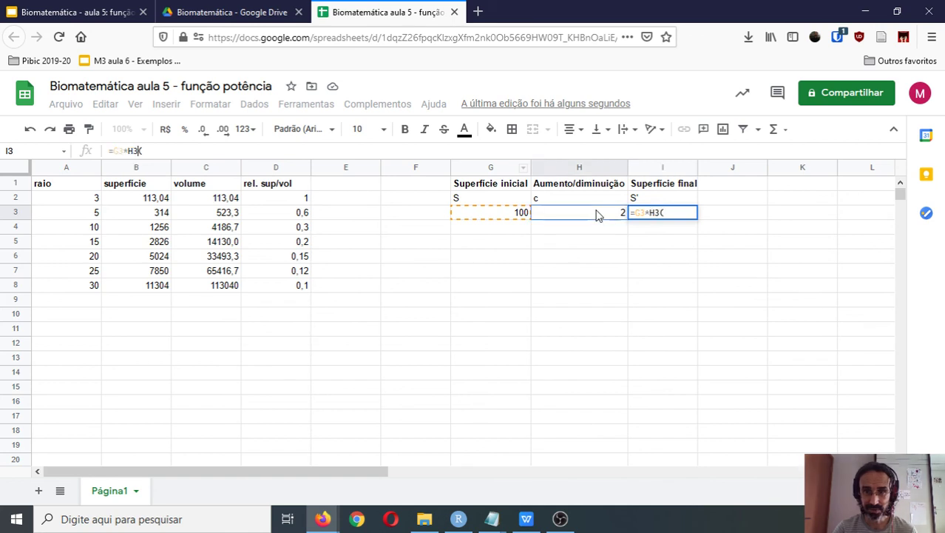
key(BackSpace)
key(BackSpace)
key(BackSpace)
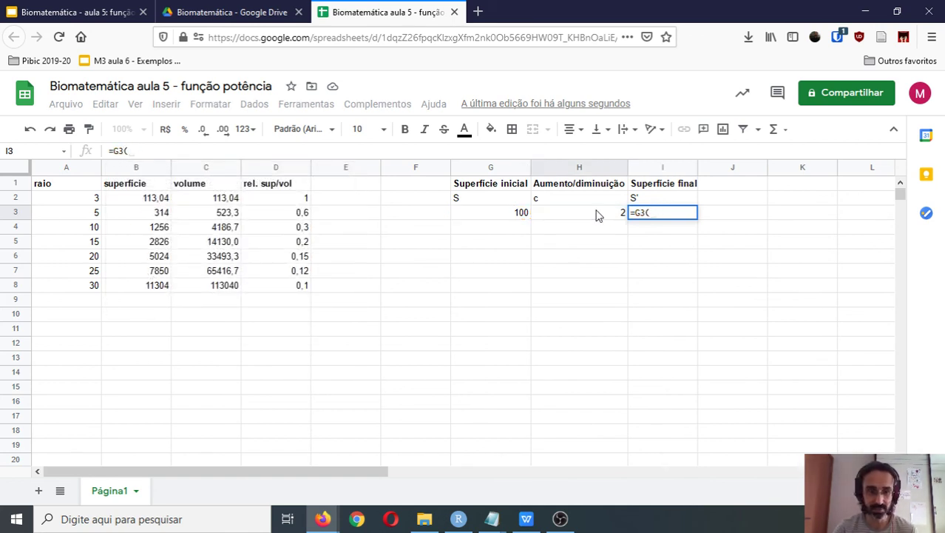
key(Escape)
key(Delete)
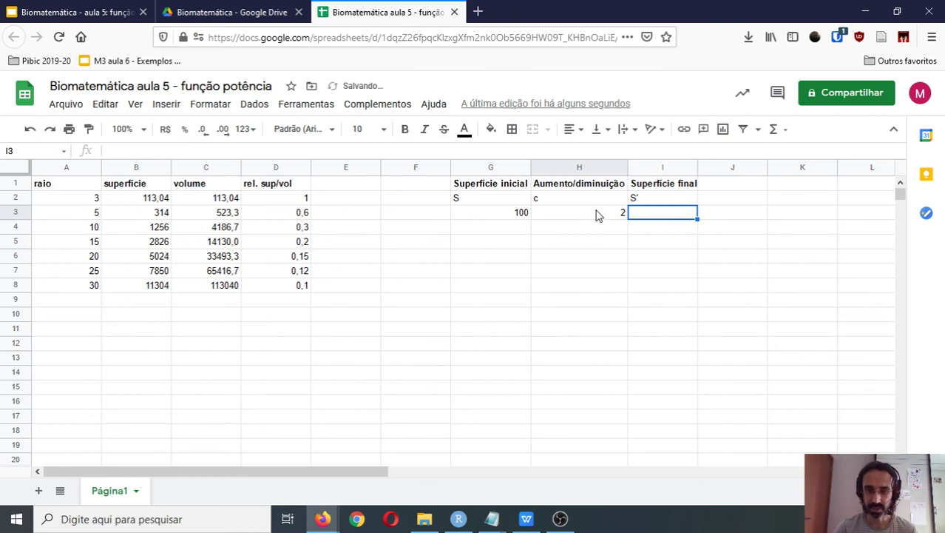
- Calculate the final surface in I3 with the formula =G3*(H3^2)
text(=)
click(521, 213)
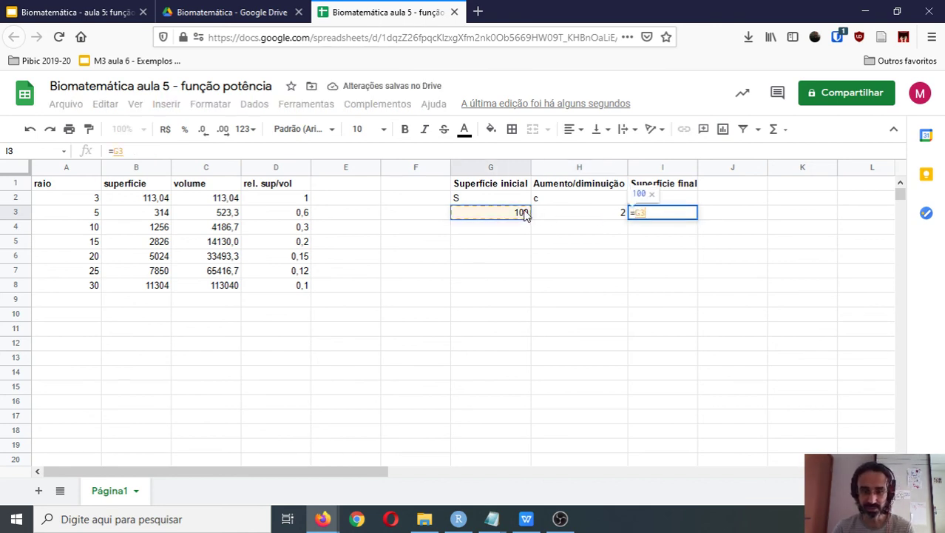
text(*()
click(607, 224)
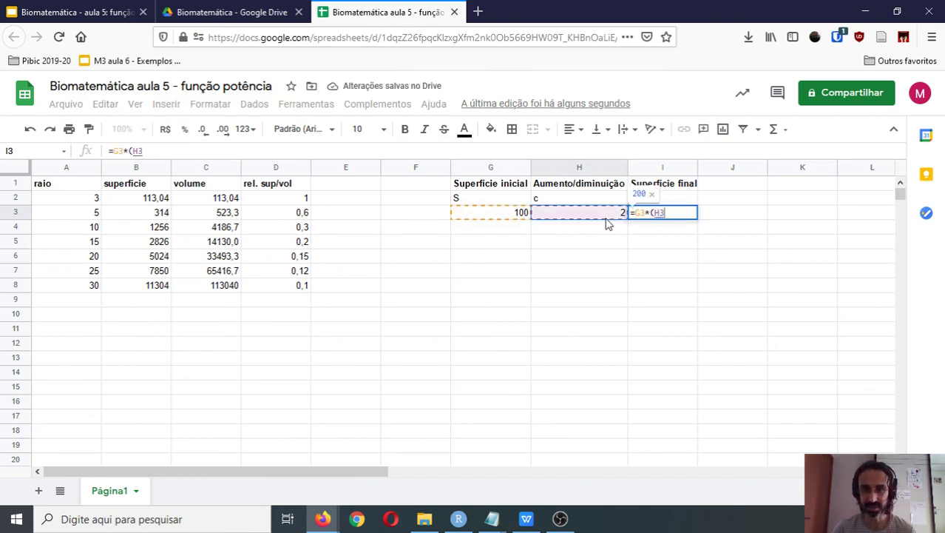
text(^2))
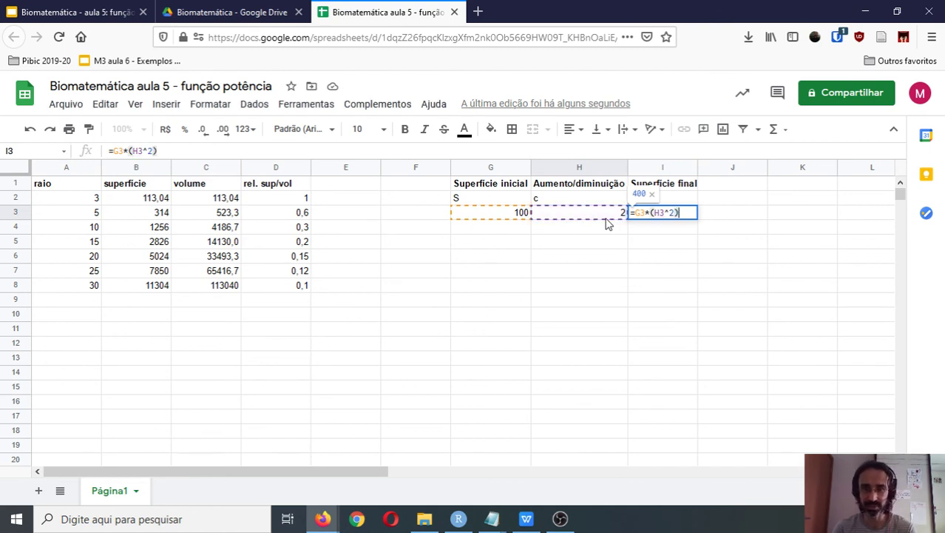
key(Return)
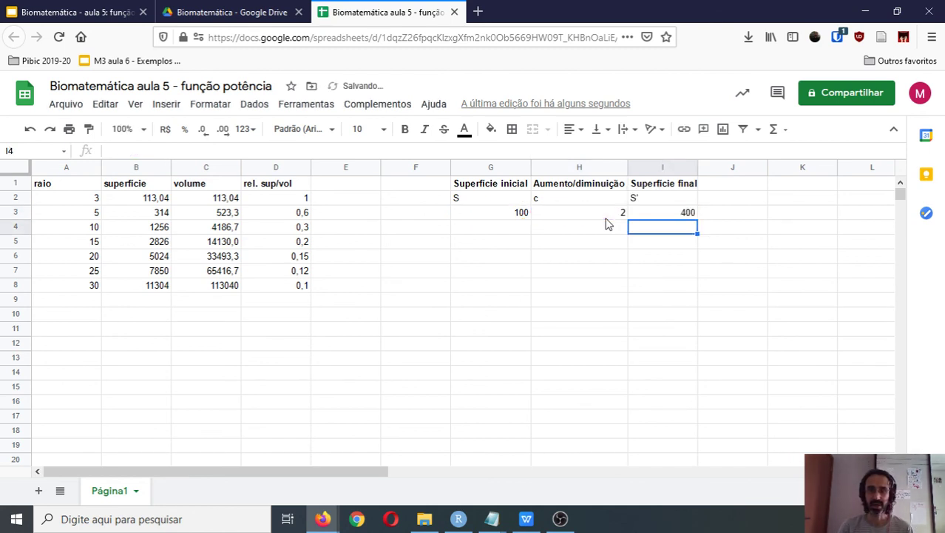
- Bold the symbols S, c and S' in G2:I2
key(Up)
key(Left)
key(Left)
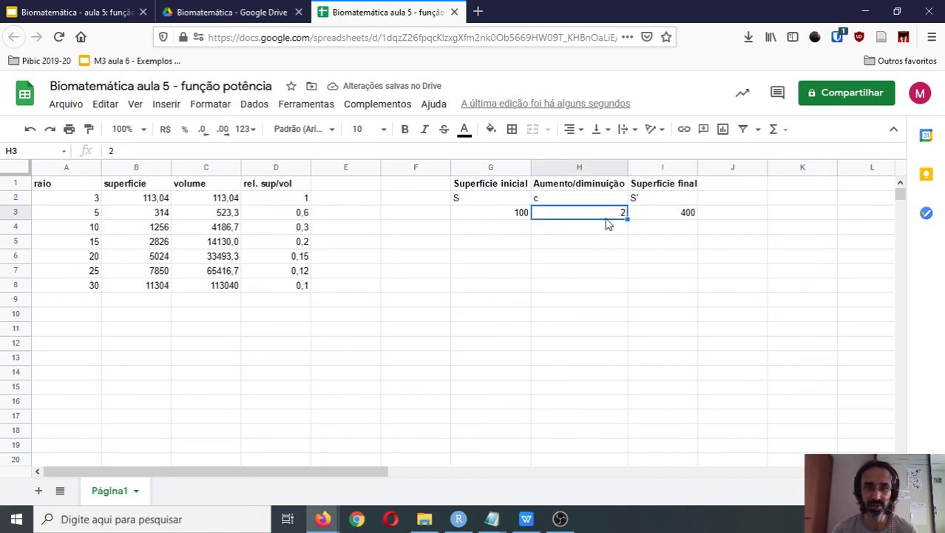
key(Up)
key(shift+Right)
key(shift+Right)
key(ctrl+b)
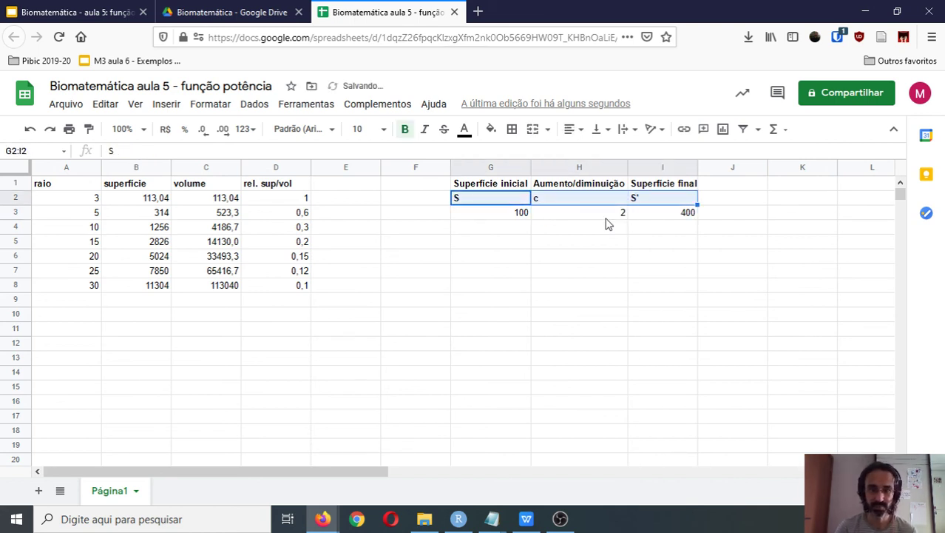
- Add a reduction example in row 4 with 100 in G4 and 0,5 in H4
key(Down)
key(Down)
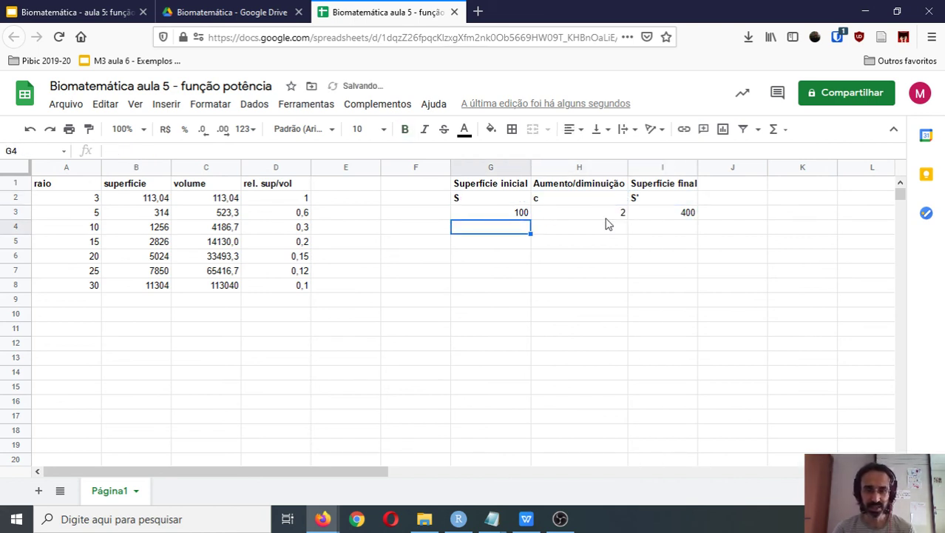
text(100)
key(Tab)
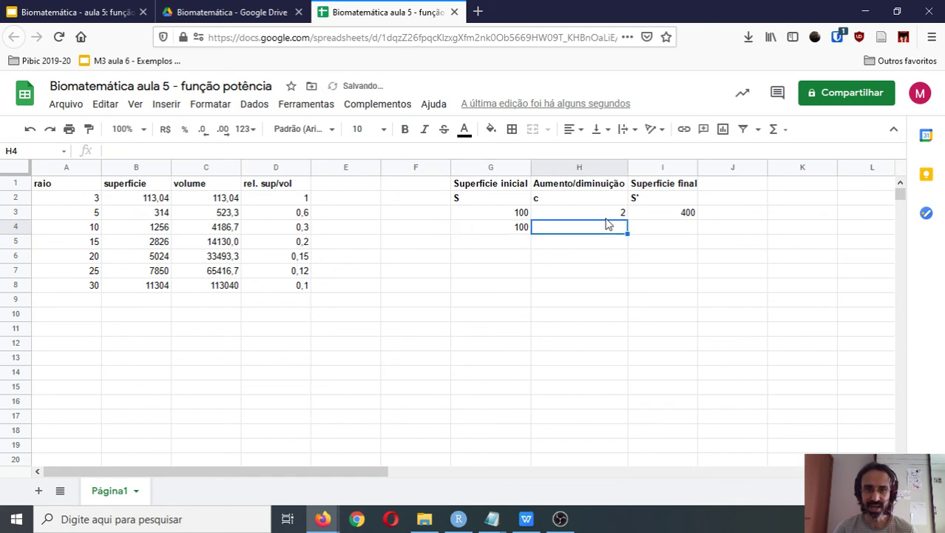
text(0.)
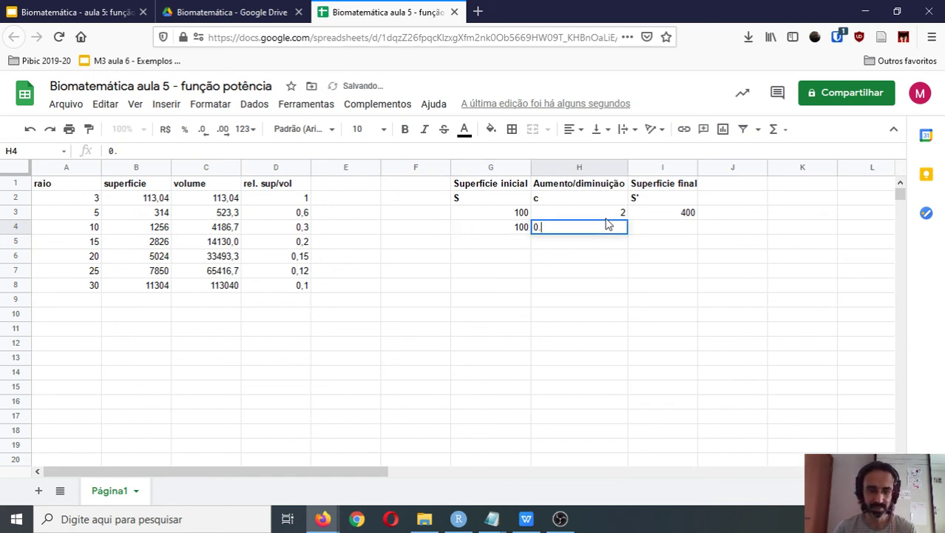
text(5)
key(BackSpace)
key(BackSpace)
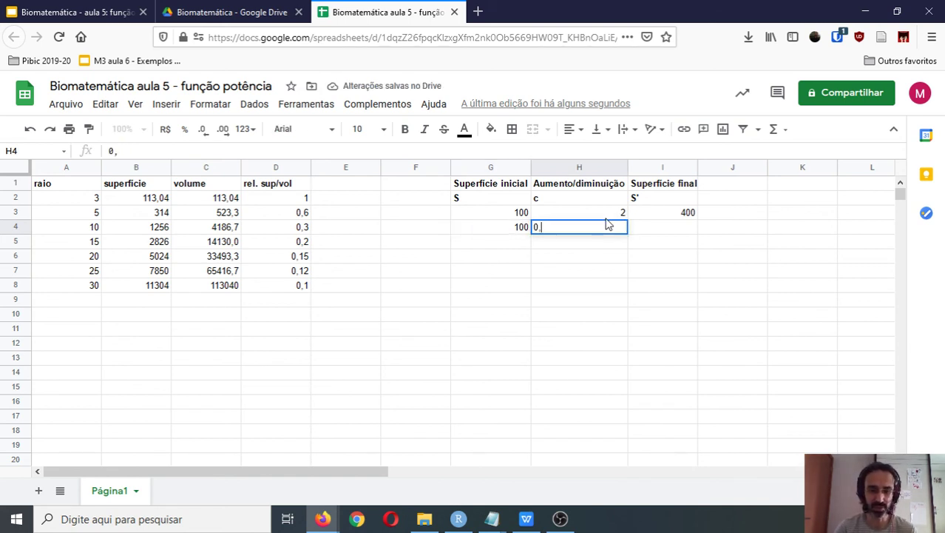
text(,5)
key(Return)
- Copy the final surface formula from I3 into I4
key(Up)
key(Right)
key(Up)
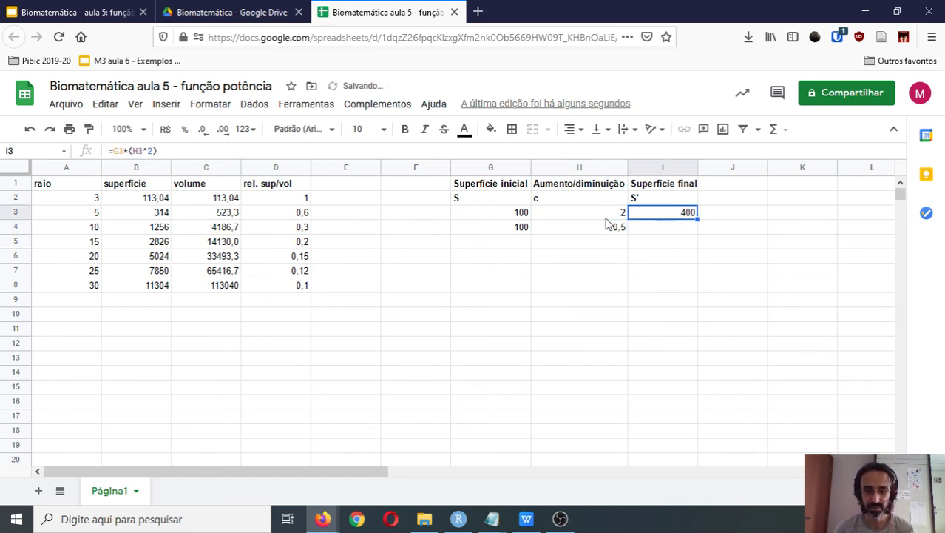
key(Down)
key(ctrl+v)
key(Down)
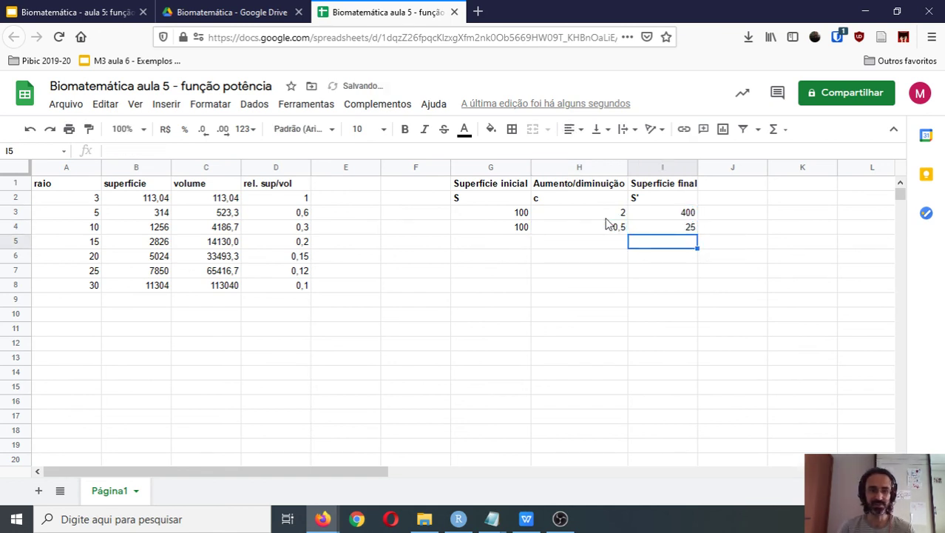
- Duplicate the surface scaling table from G1:I4 into the range starting at K1
key(Left)
key(Left)
key(Up)
key(Up)
key(Up)
key(Up)
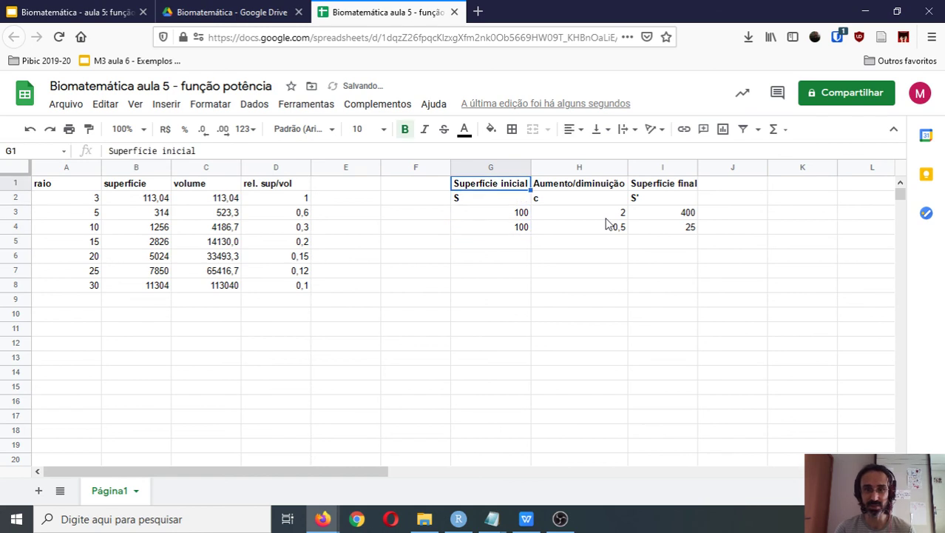
key(shift+Right)
key(shift+Right)
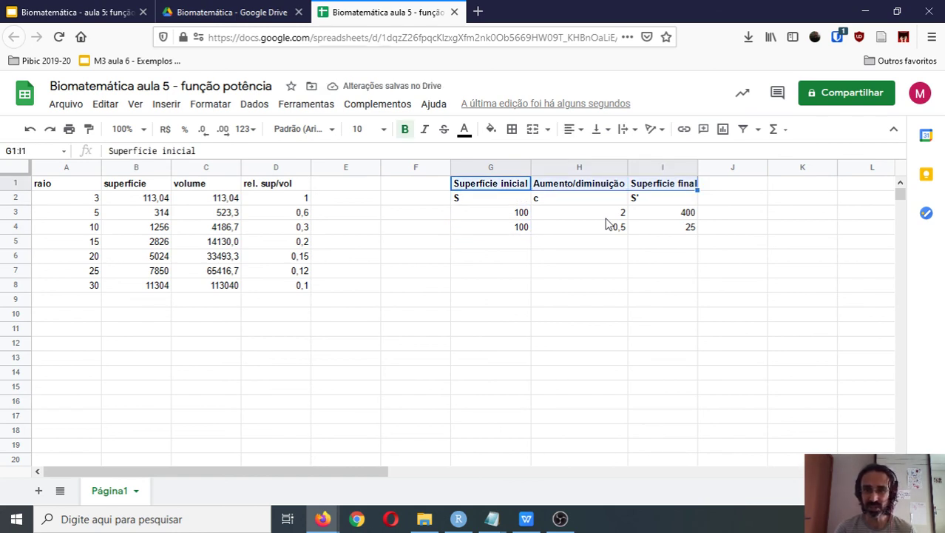
key(shift+Down)
key(shift+Down)
key(shift+Down)
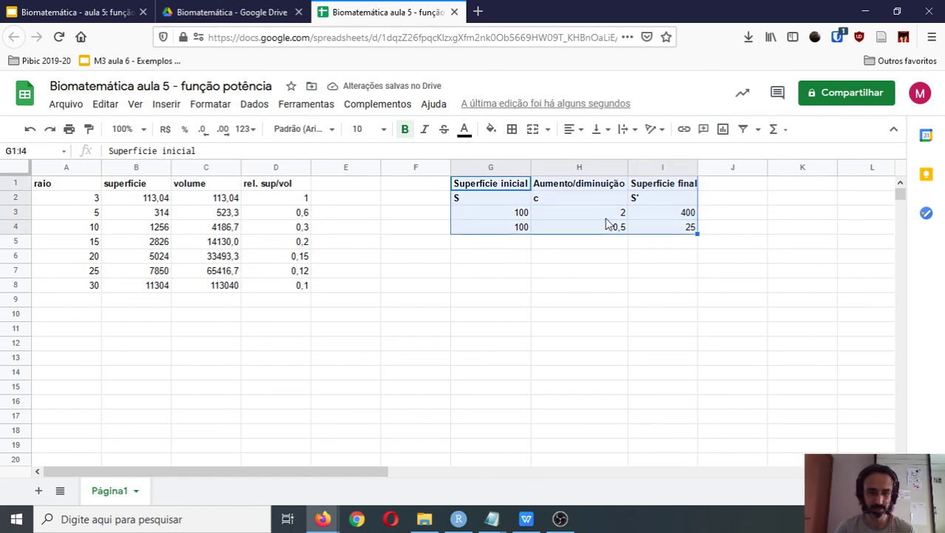
key(ctrl+c)
key(Right)
key(Right)
key(Right)
key(Down)
key(Right)
key(Up)
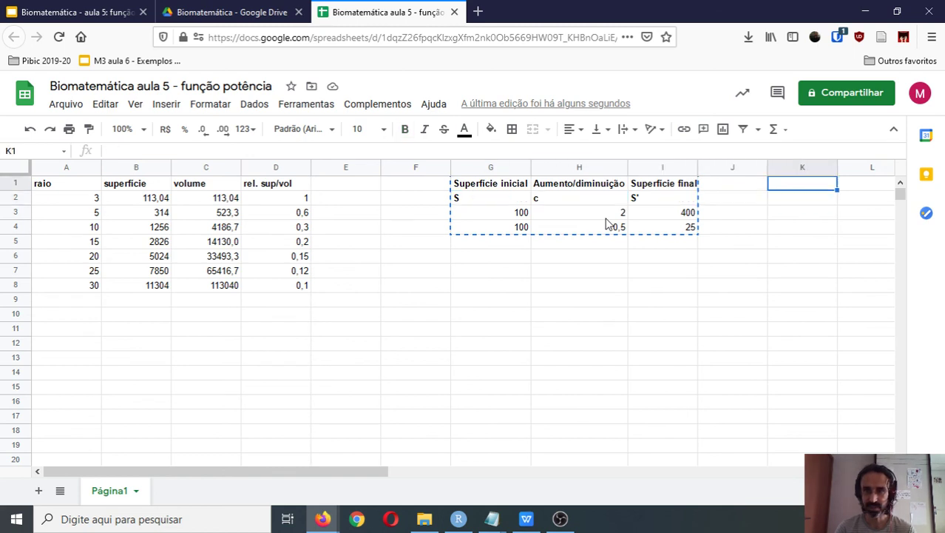
key(ctrl+v)
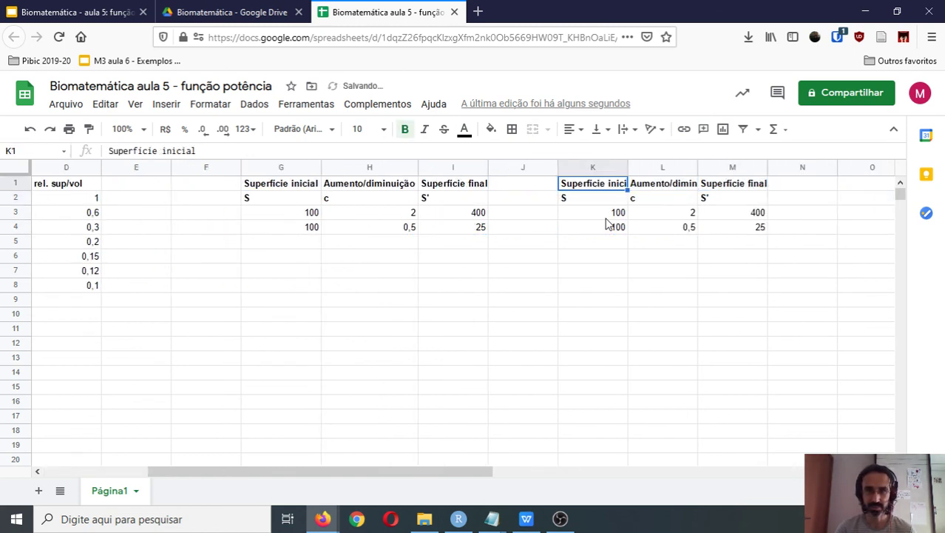
- Change the header in K1 to "Volume inicial"
click(227, 152)
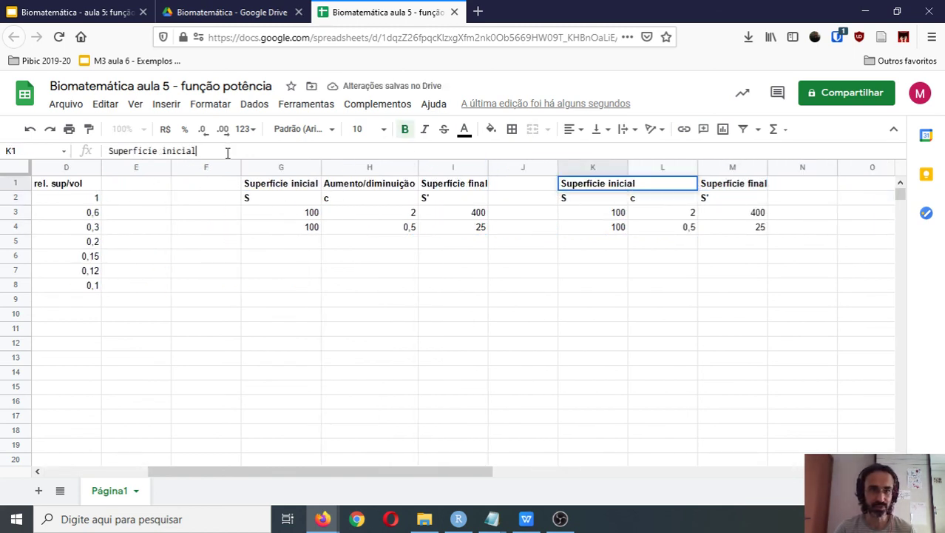
key(shift+Home)
text(Volume)
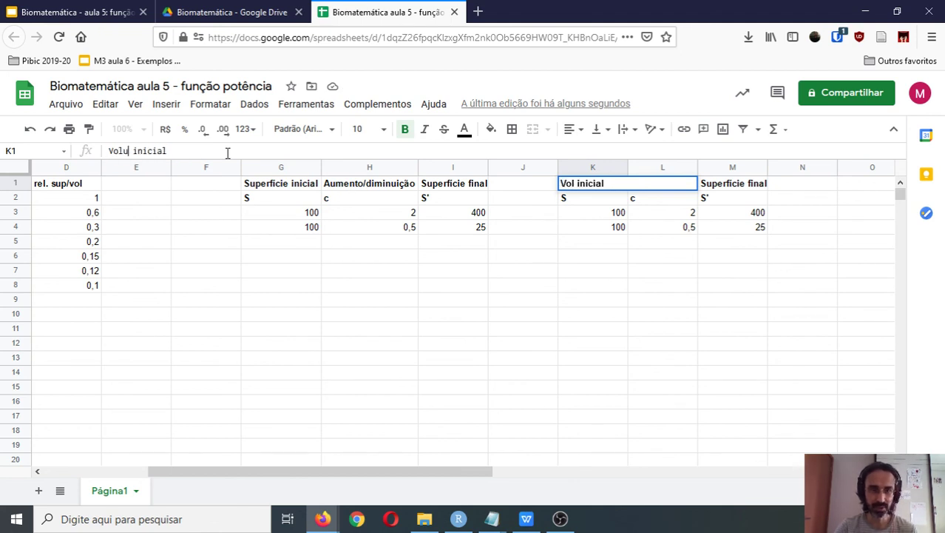
key(Tab)
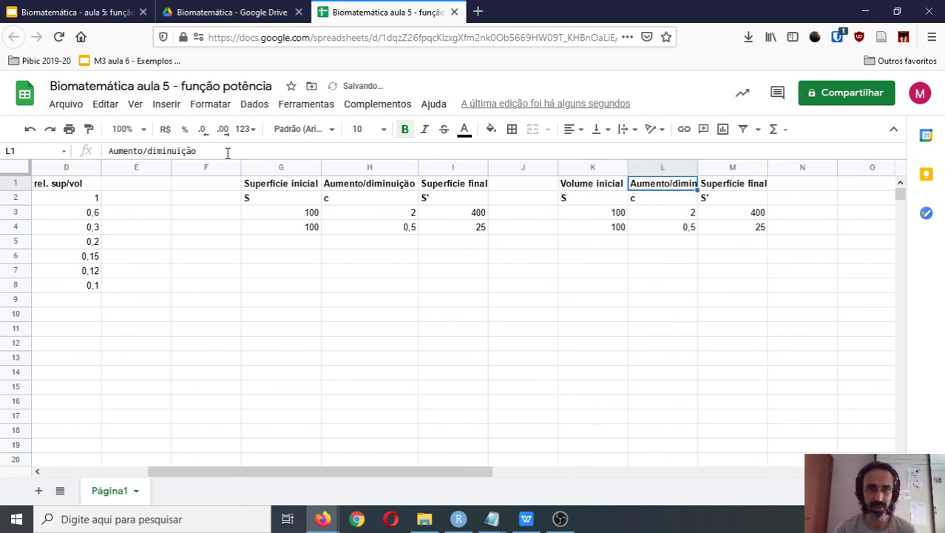
- Change the header in M1 to "Volume final"
key(Tab)
click(227, 151)
key(Left)
key(Left)
key(Left)
key(Left)
key(Left)
key(Left)
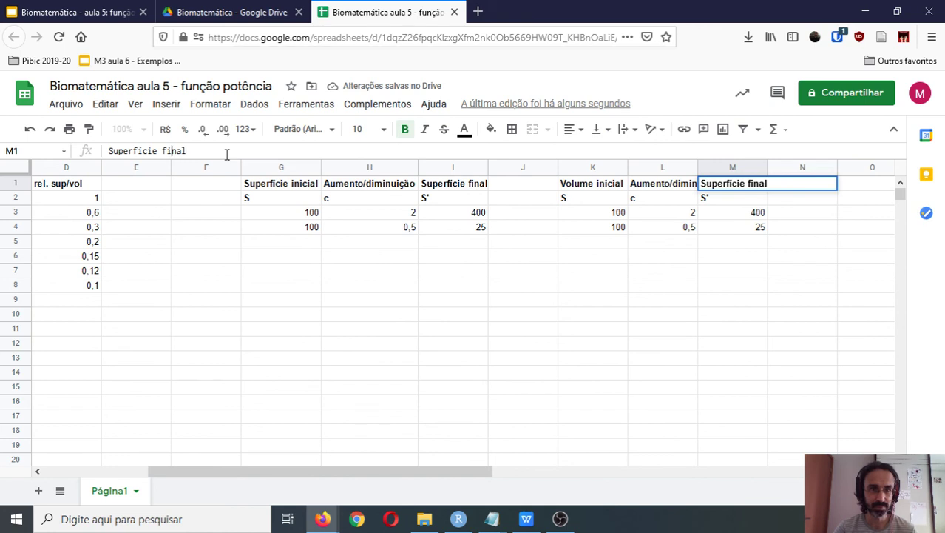
key(shift+Home)
text(Volume)
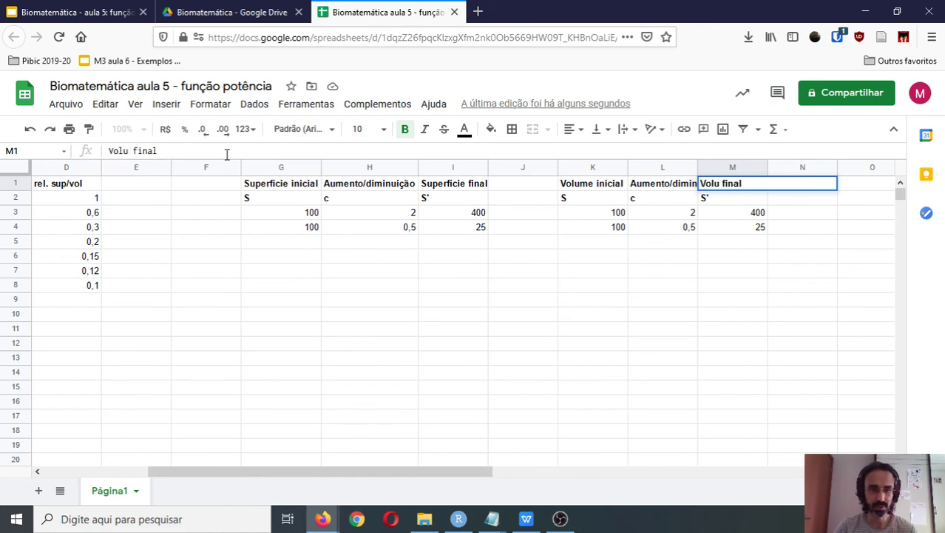
key(Return)
- Replace the symbols in the duplicated table with V in K2 and V' in M2
key(Left)
key(Left)
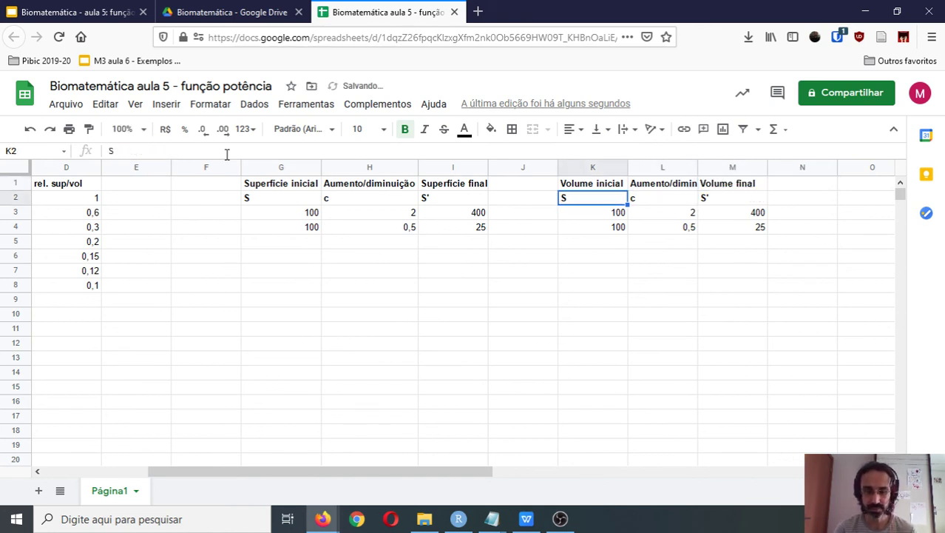
text(V)
key(Delete)
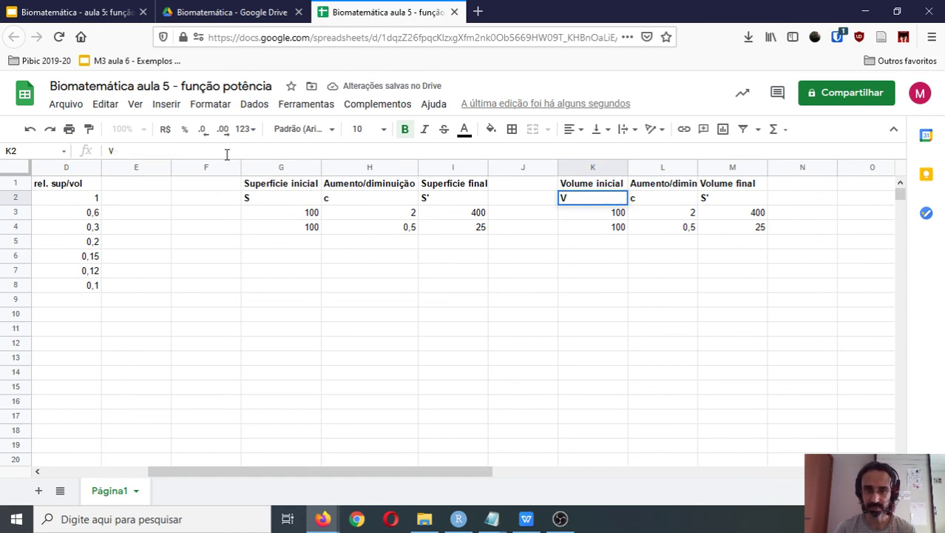
key(Return)
key(Right)
key(Right)
key(Up)
text(V')
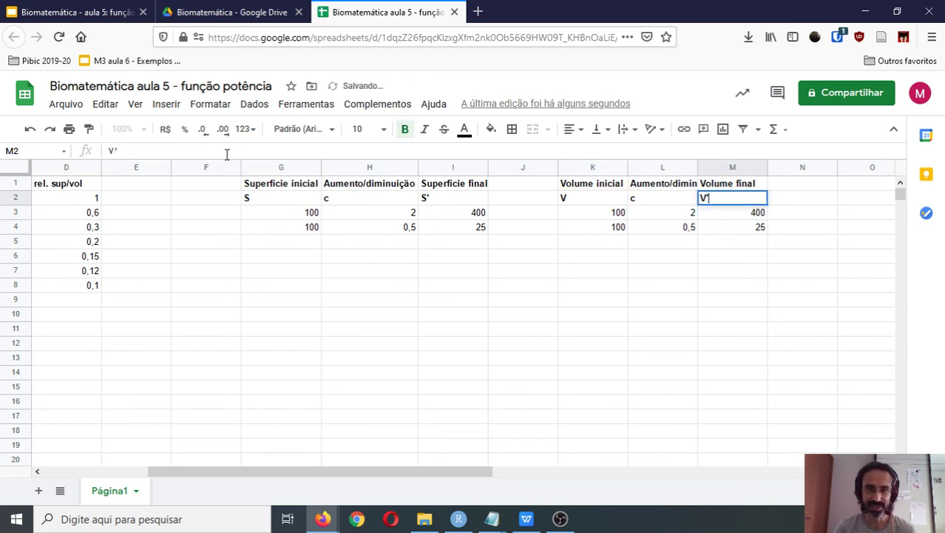
key(Return)
- Change the exponent of the final volume formula in M3 to 3, giving =K3*(L3^3)
key(Left)
key(Right)
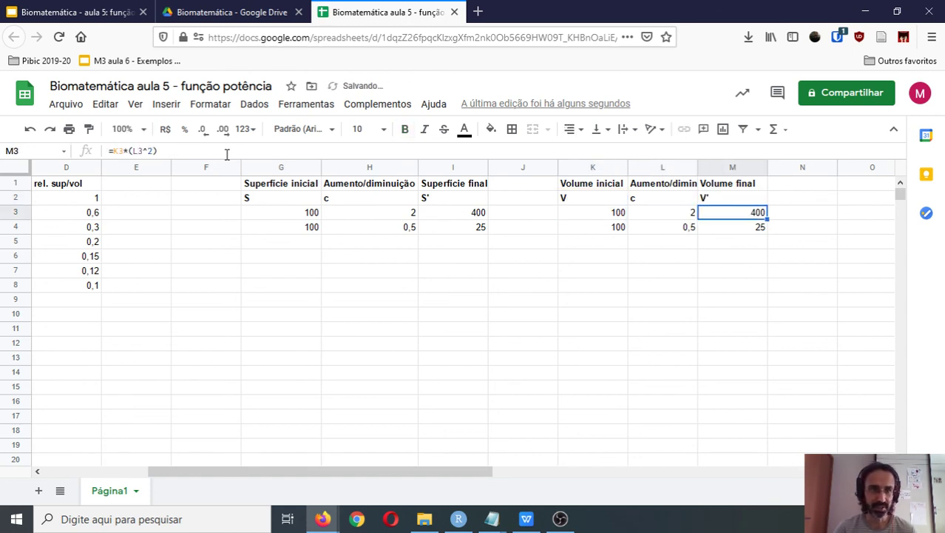
key(Return)
key(Left)
key(BackSpace)
text(3)
key(Return)
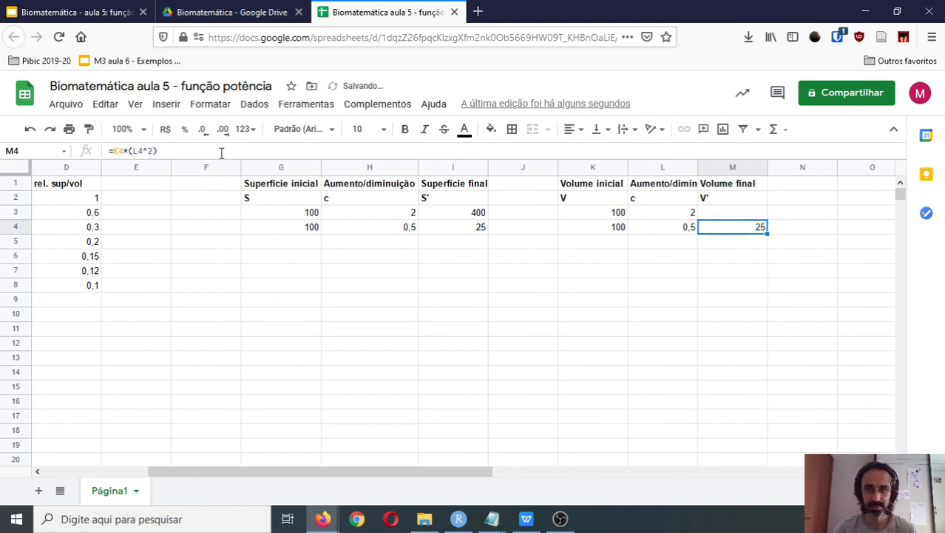
- Copy the final volume formula from M3 into M4
key(Up)
key(ctrl+c)
key(Down)
key(ctrl+v)
key(Down)
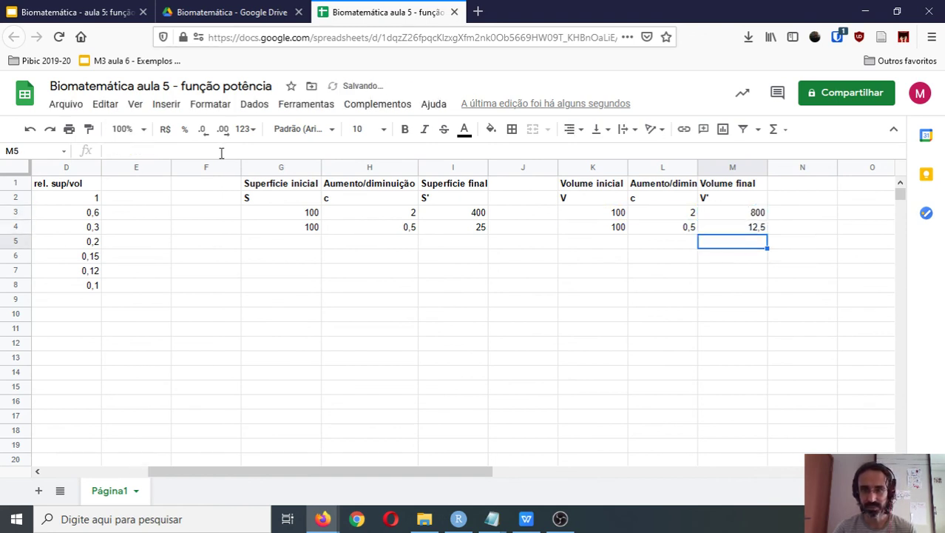
key(Left)
key(Left)
key(Left)
key(Left)
key(Left)
key(Left)
key(Left)
key(Left)
key(Left)
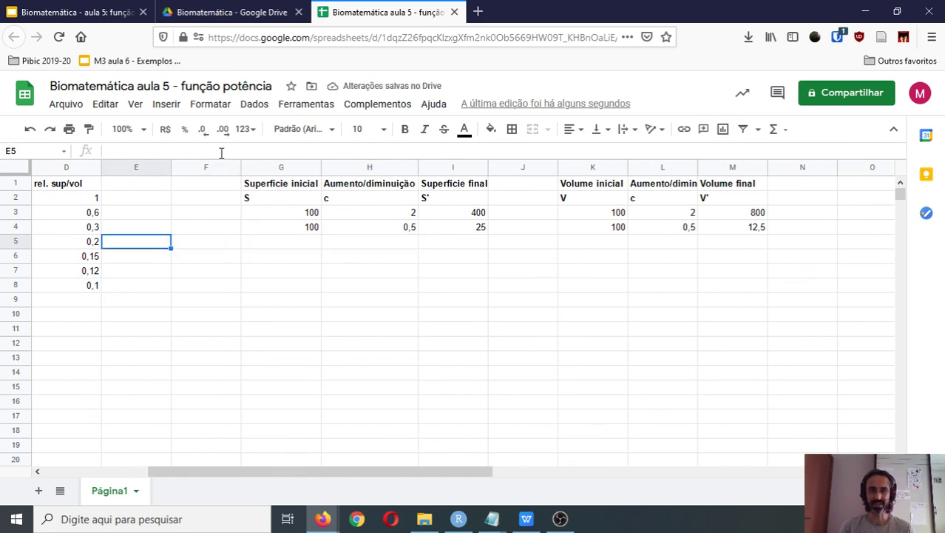
key(Left)
key(Left)
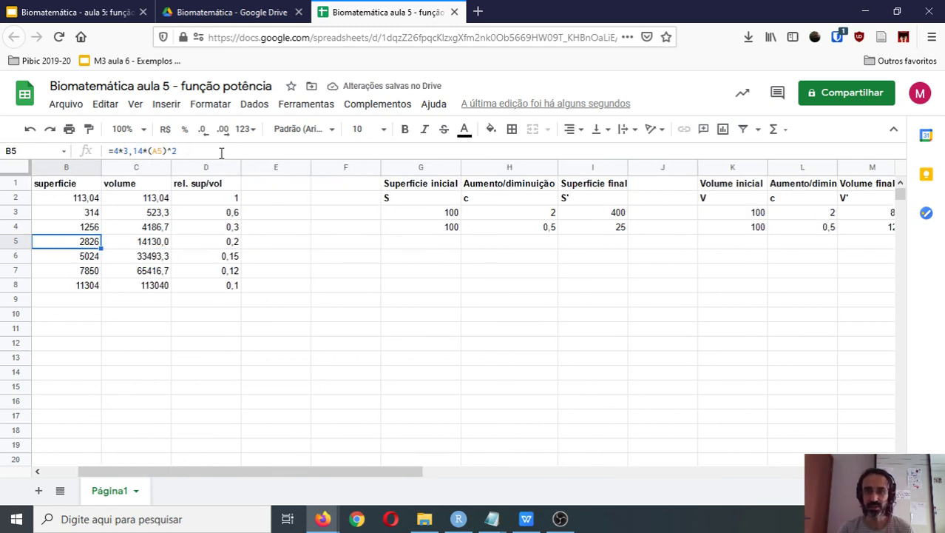
- Add a third surface example in row 5 with 100 in G5 and 1,5 in H5
click(428, 216)
key(Down)
key(Down)
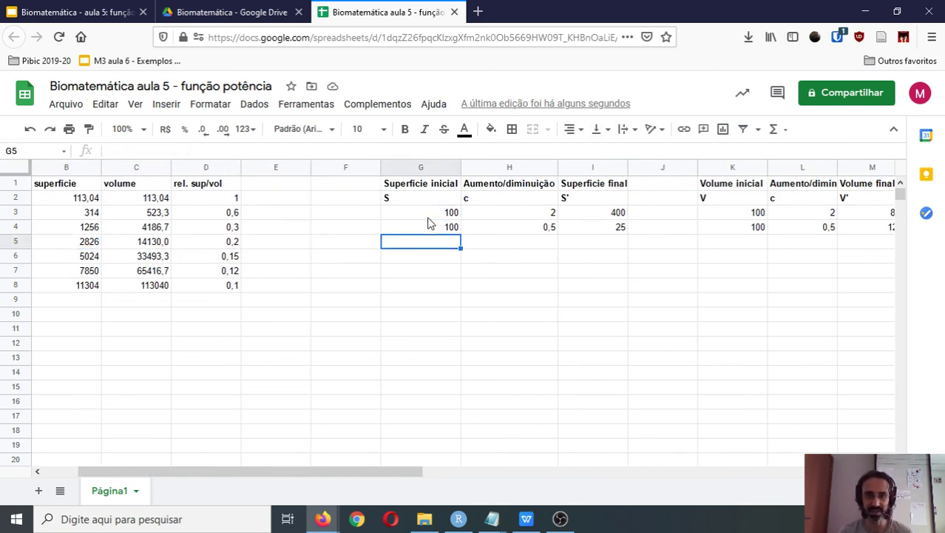
key(Up)
key(Down)
text(100)
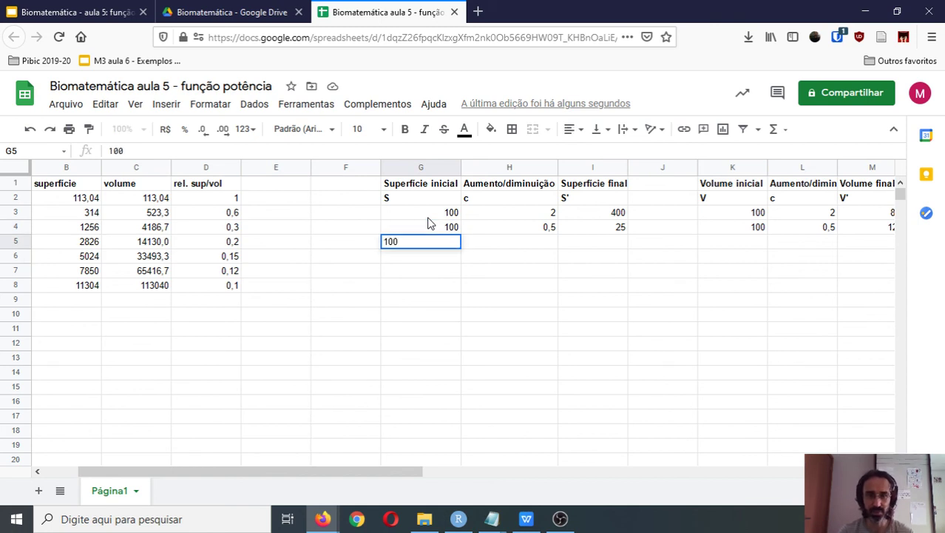
key(Tab)
text(1,5)
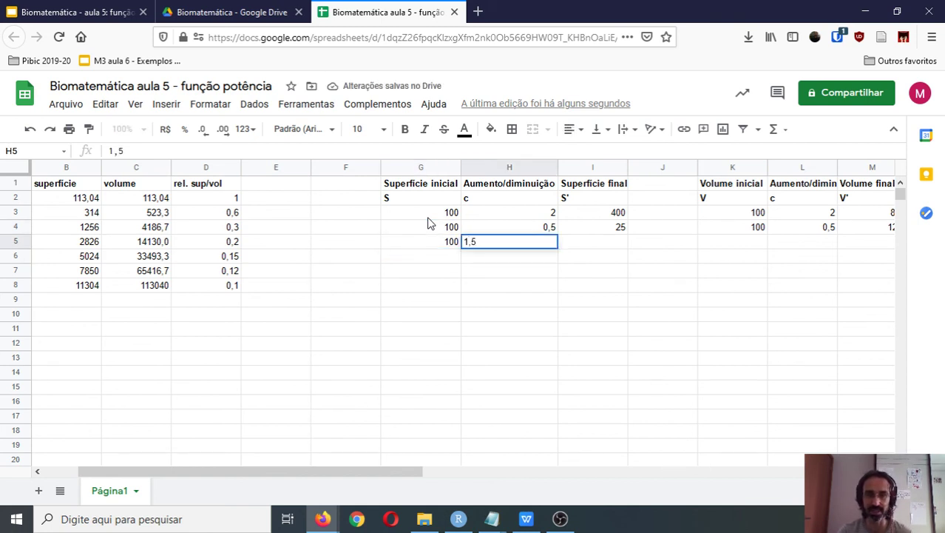
key(Tab)
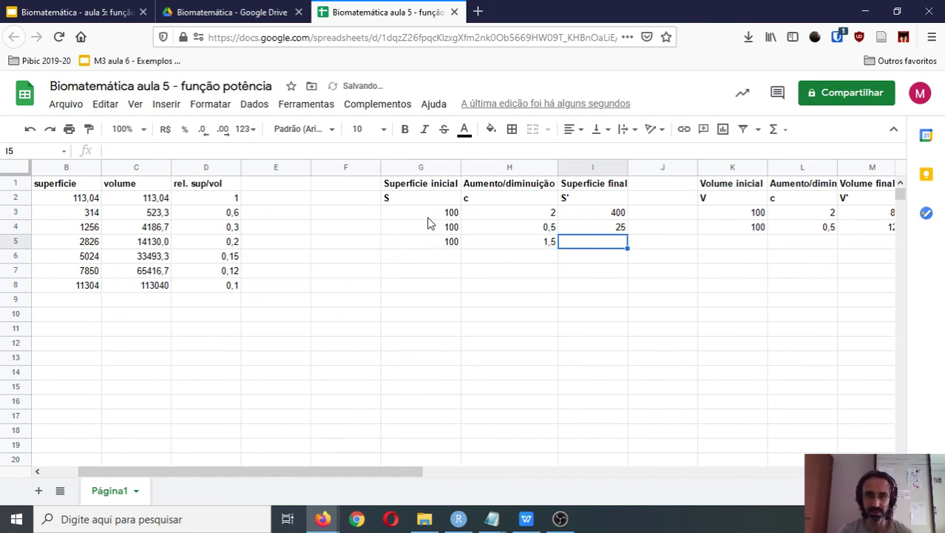
- Copy the final surface formula from I3 into I5
key(Up)
key(Up)
key(ctrl+c)
key(Down)
key(Down)
key(ctrl+v)
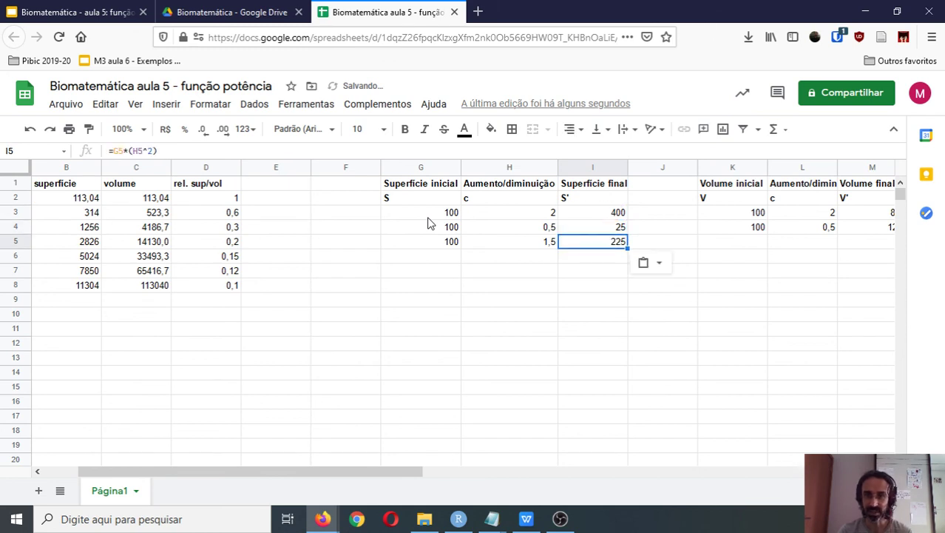
key(Left)
key(Left)
key(Right)
key(Right)
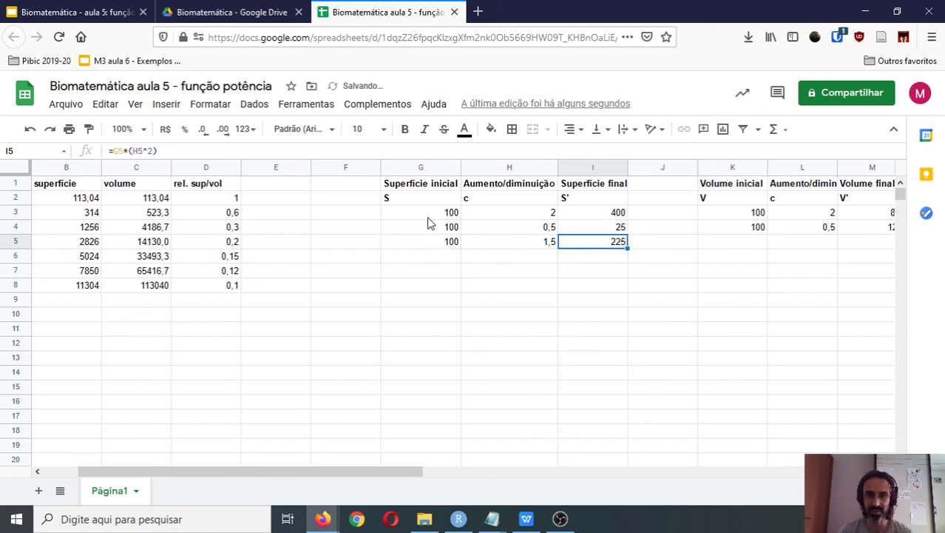
- Add the matching volume example in row 5, copying 100 from K4 into K5 and entering 1,5 in L5
key(Right)
key(Right)
key(Up)
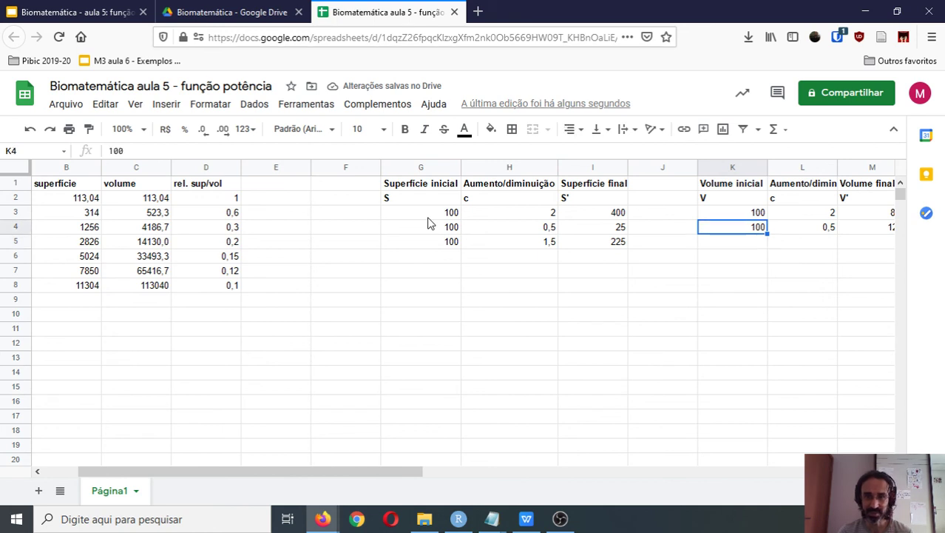
key(ctrl+c)
key(Down)
key(ctrl+v)
key(Right)
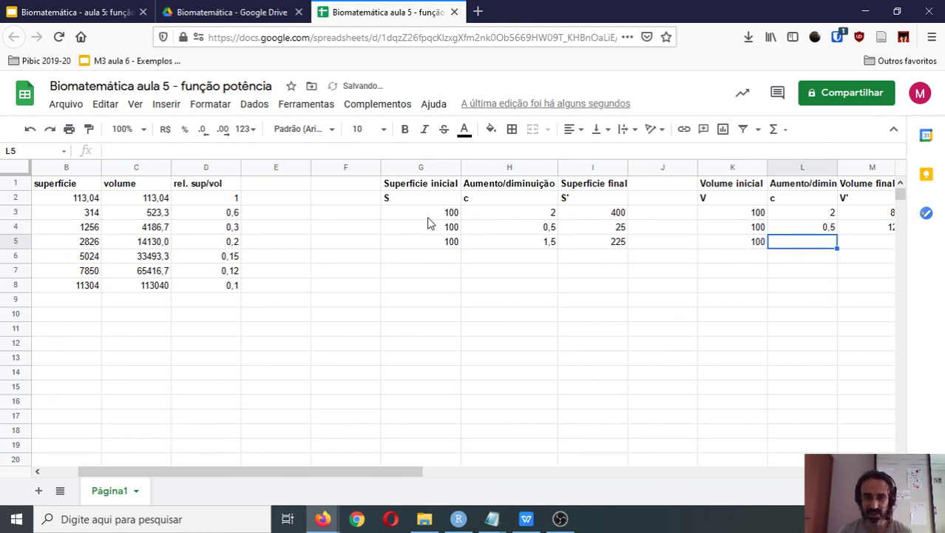
text(1,5)
key(Return)
- Copy the final volume formula from the row above into M5
key(Right)
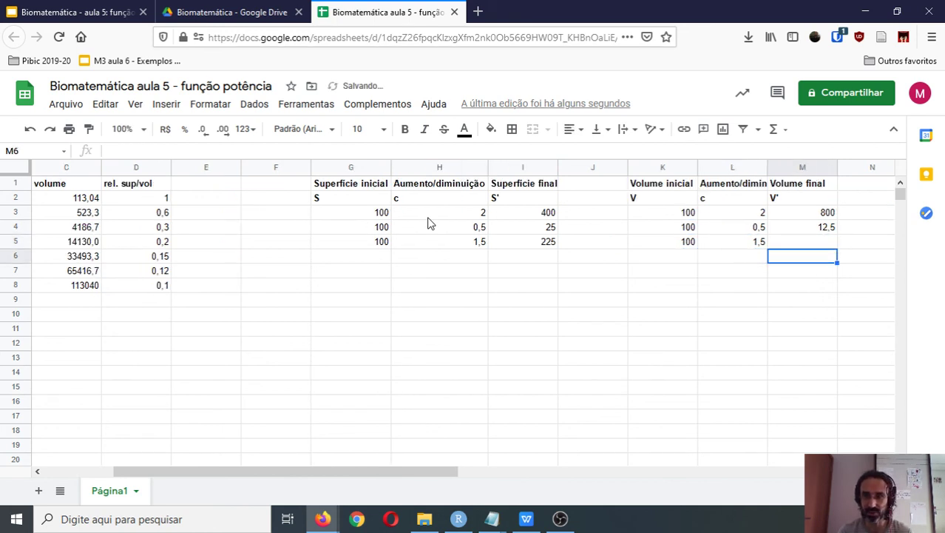
key(Up)
key(Up)
key(Down)
key(ctrl+v)
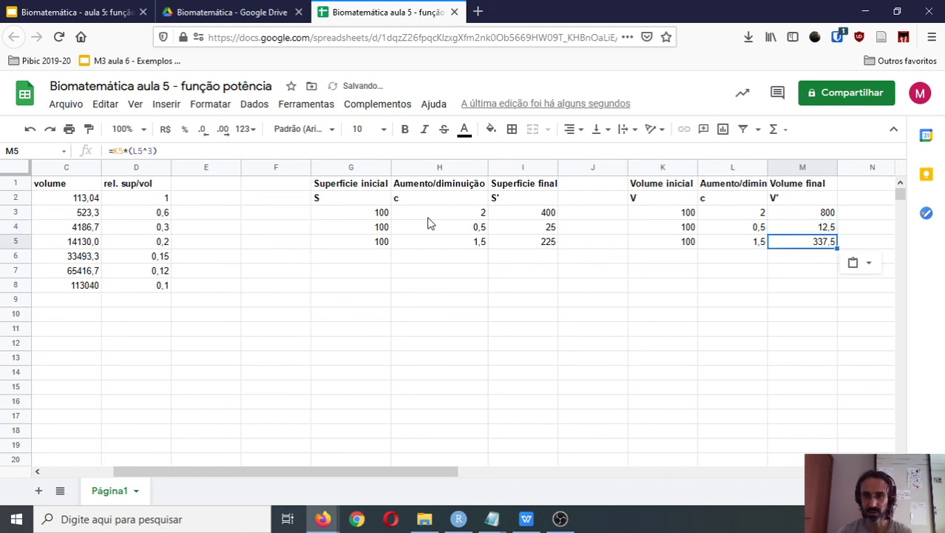
key(Left)
key(Left)
key(Left)
key(Left)
key(Left)
key(Left)
key(Left)
key(Left)
key(Left)
key(Left)
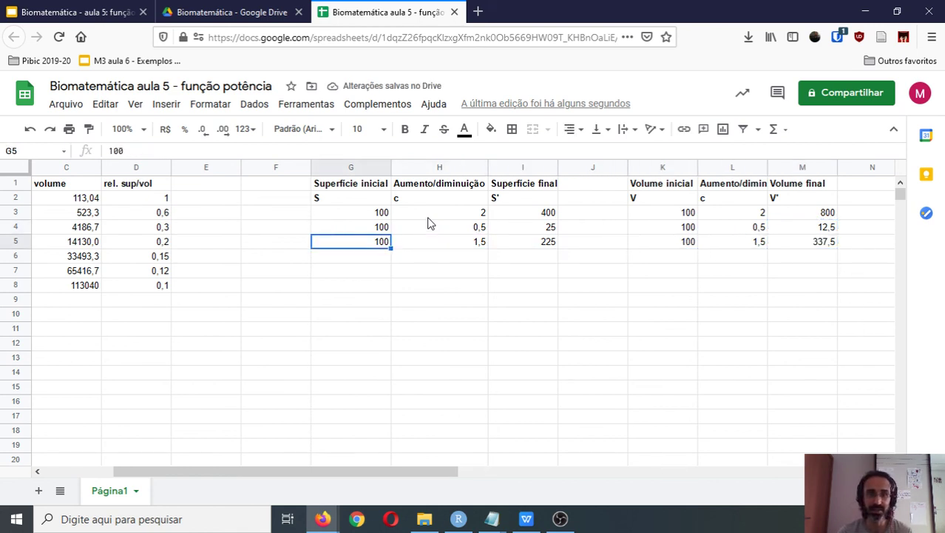
key(Left)
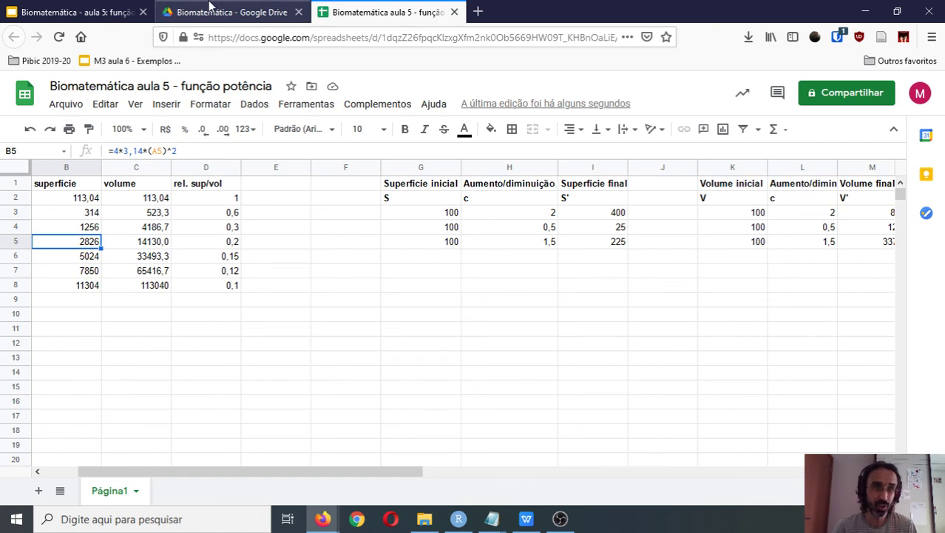
- Switch to the Google Slides lesson, present it from slide 15 and reveal the surface and volume scaling formulas
click(111, 9)
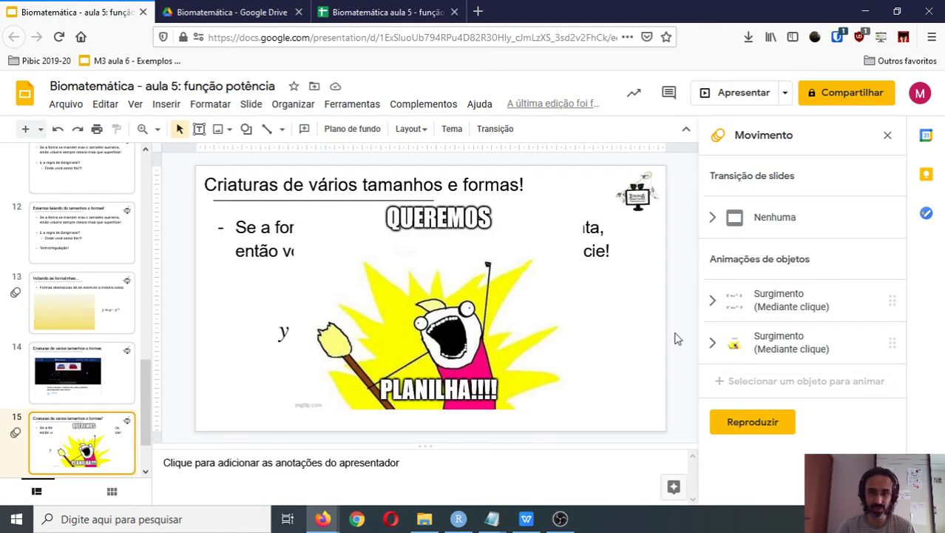
click(732, 99)
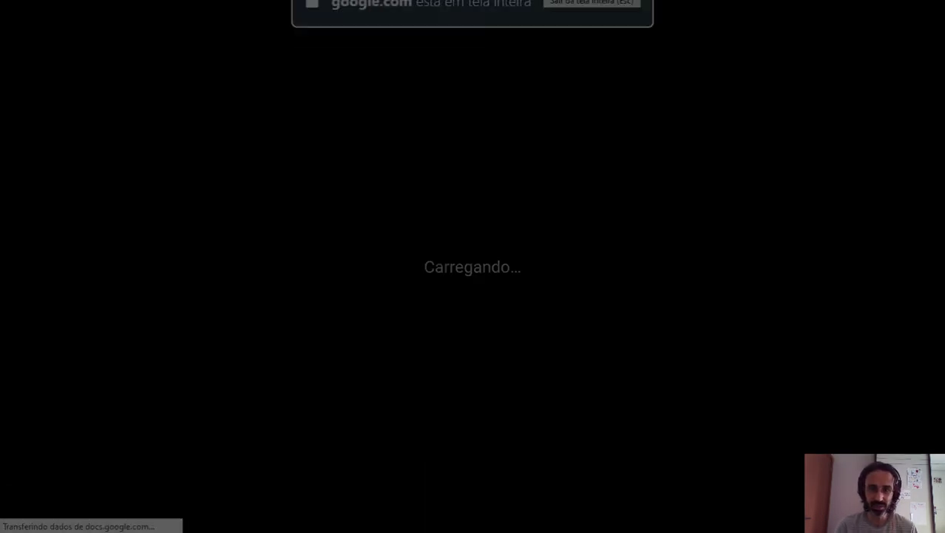
key(Right)
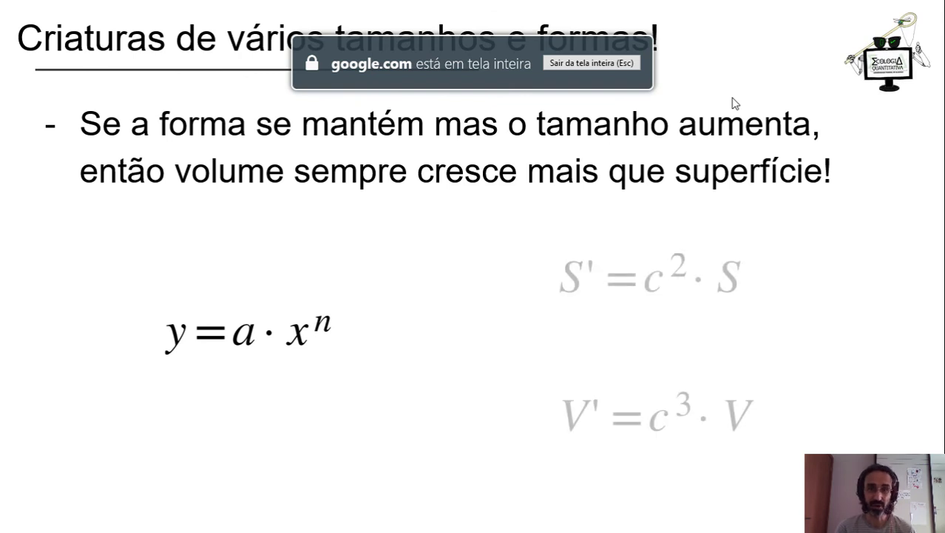